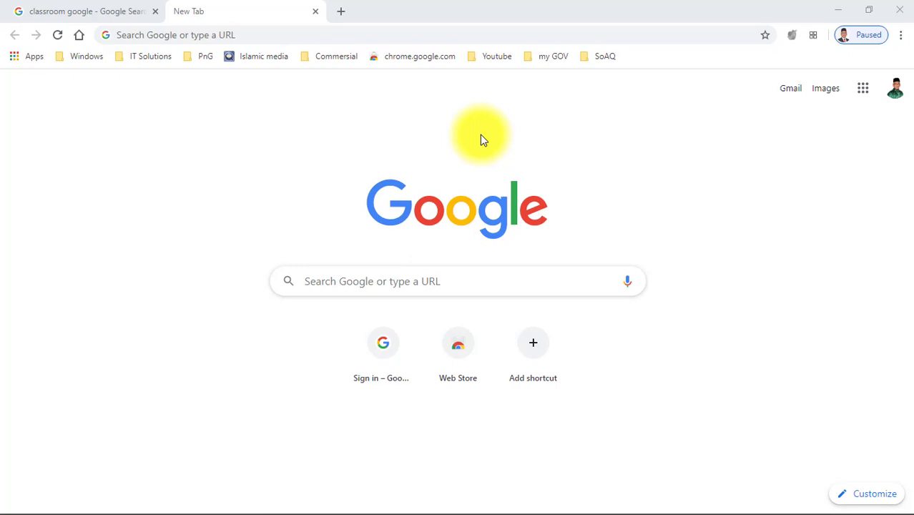
Search the web for "classroom google" and open the Google Classroom result.
left_click(128, 36)
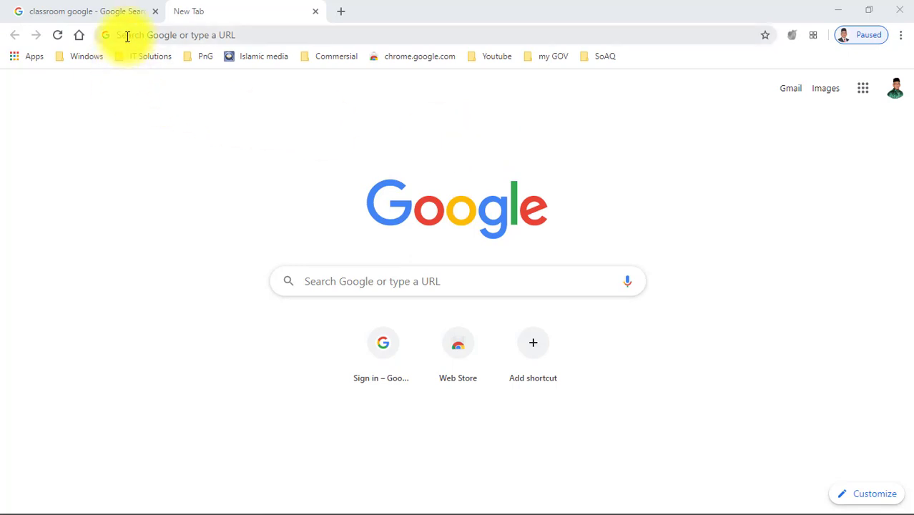
left_click(127, 36)
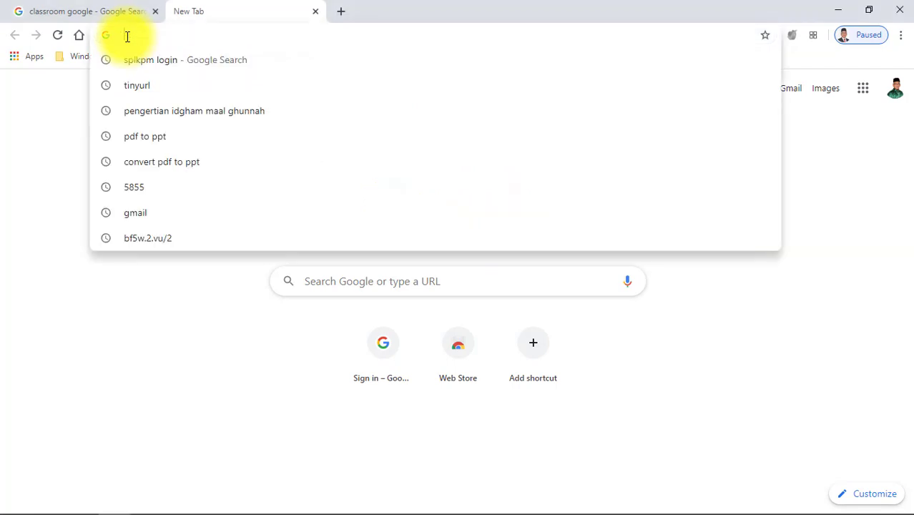
type("c")
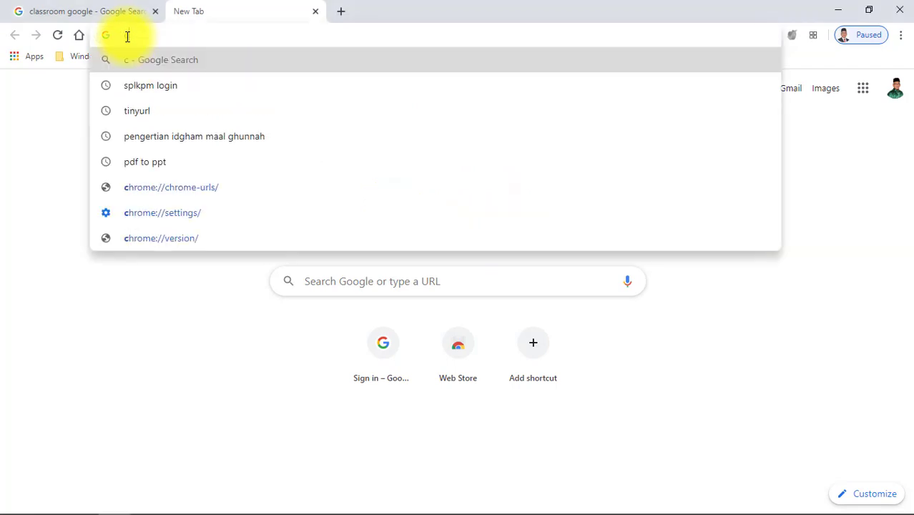
type("lassr")
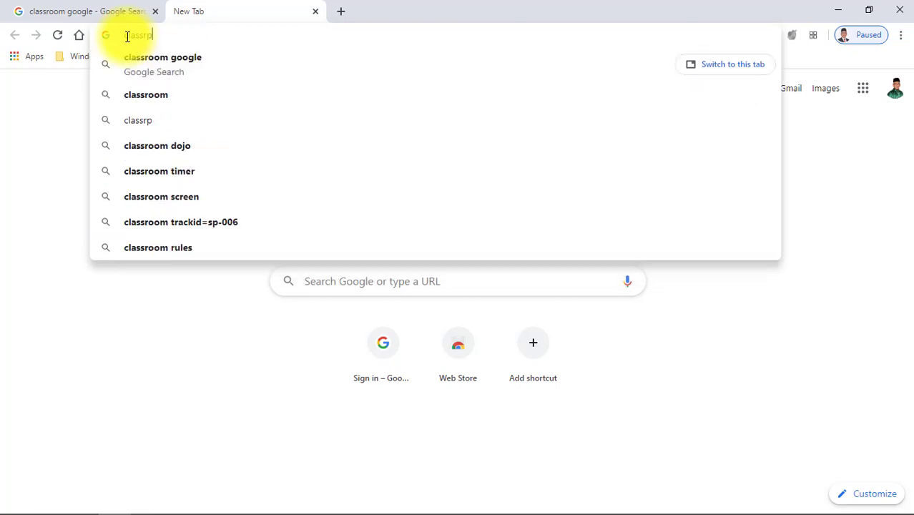
type("oom")
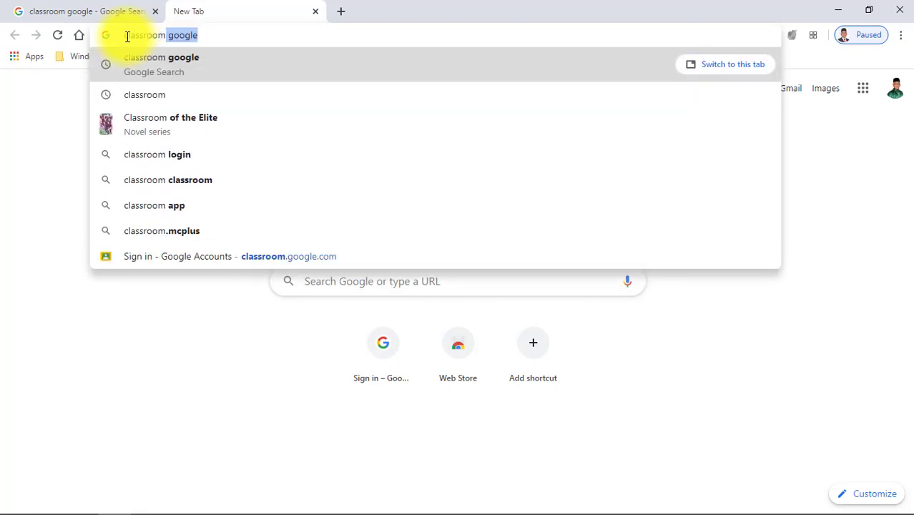
left_click(143, 64)
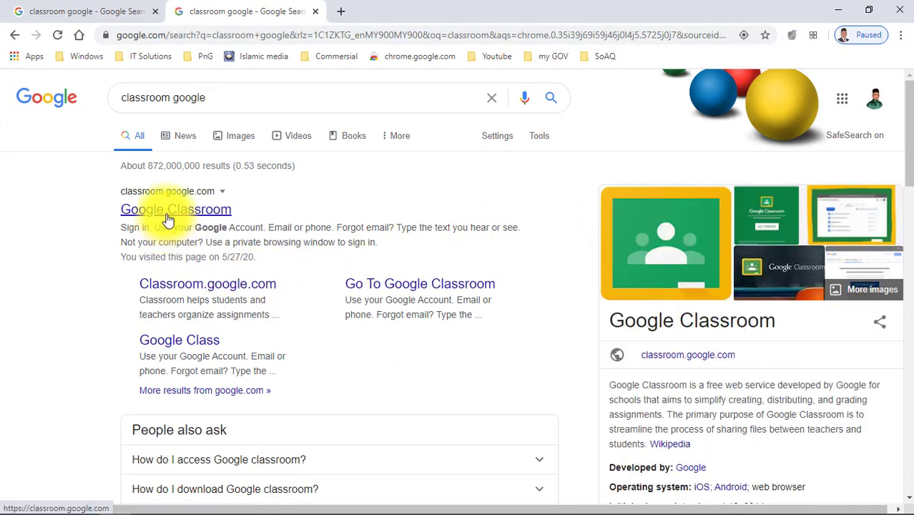
left_click(166, 218)
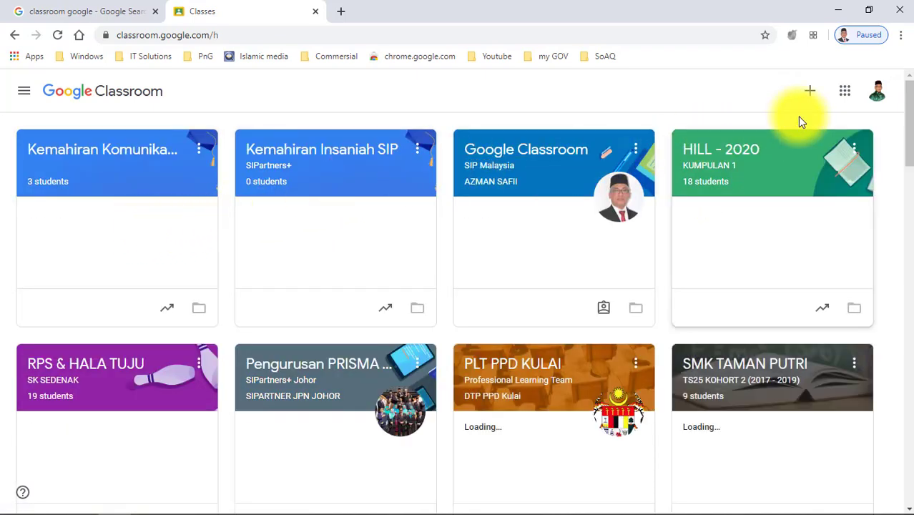
Sign out of the current Google account in Classroom.
left_click(877, 98)
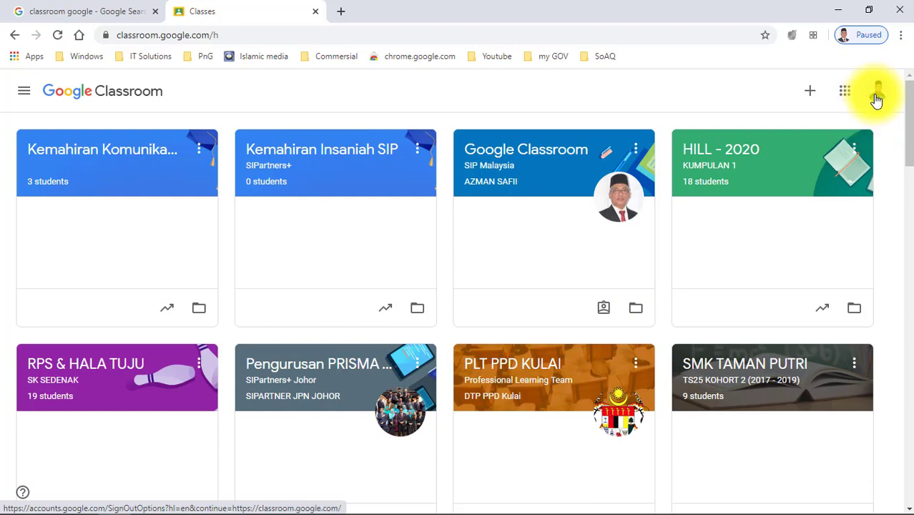
scroll(793, 375, "down", 1)
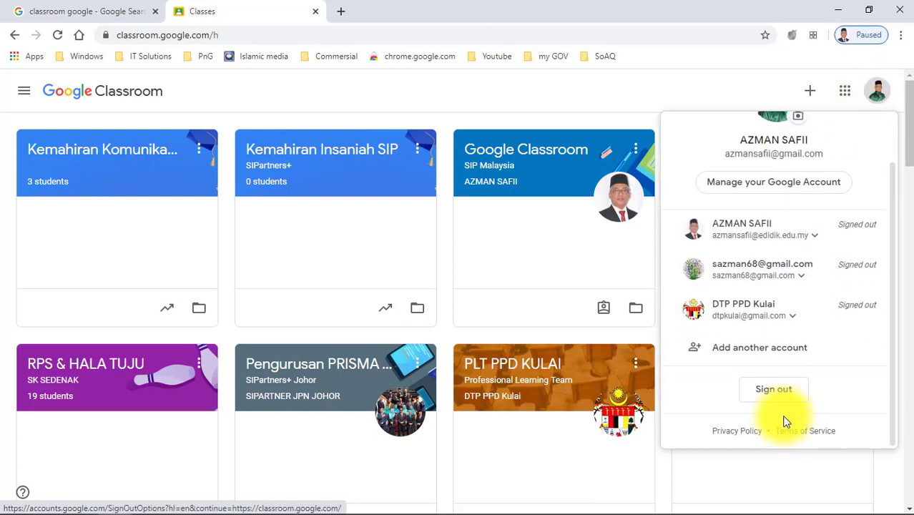
left_click(773, 388)
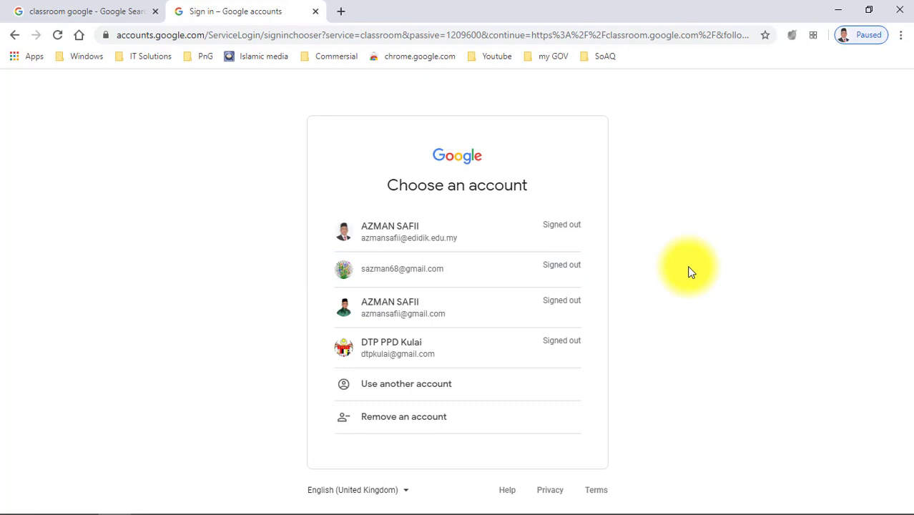
Sign in to Classroom with the edidik.edu.my account by entering the account password.
left_click(393, 241)
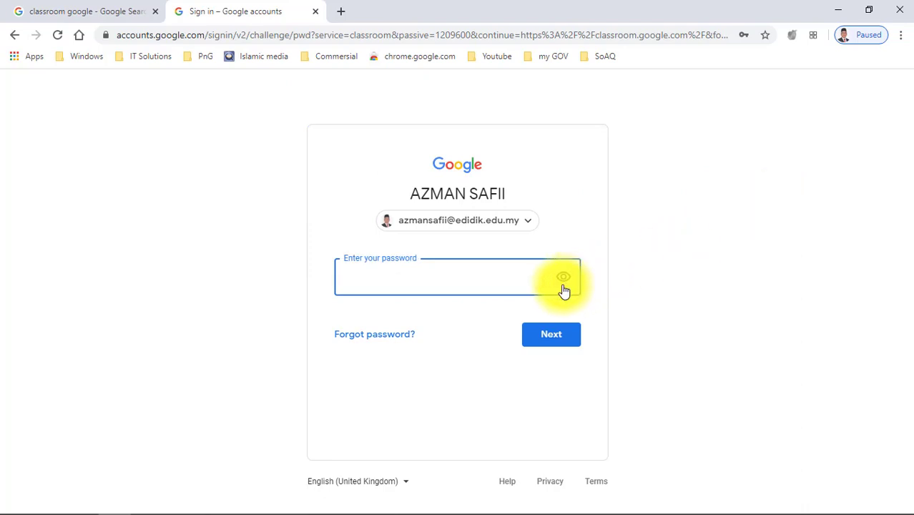
left_click(462, 289)
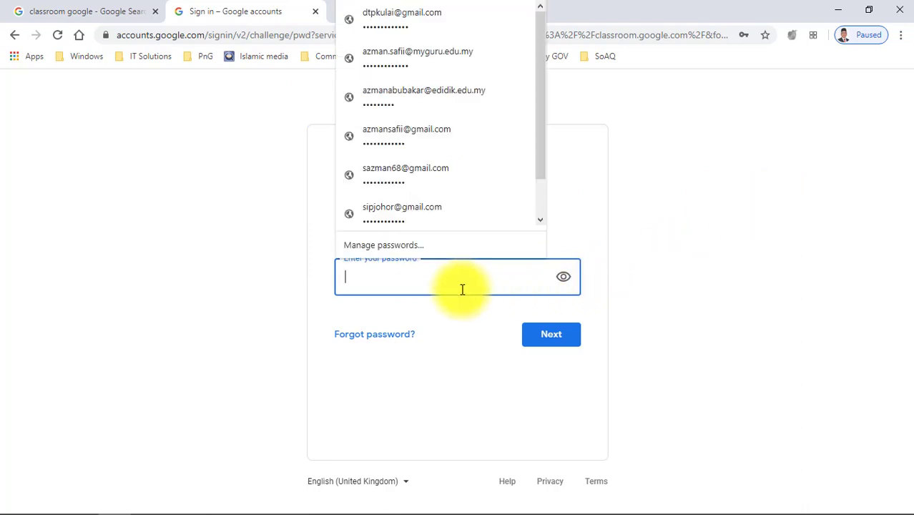
type("••••••••••••")
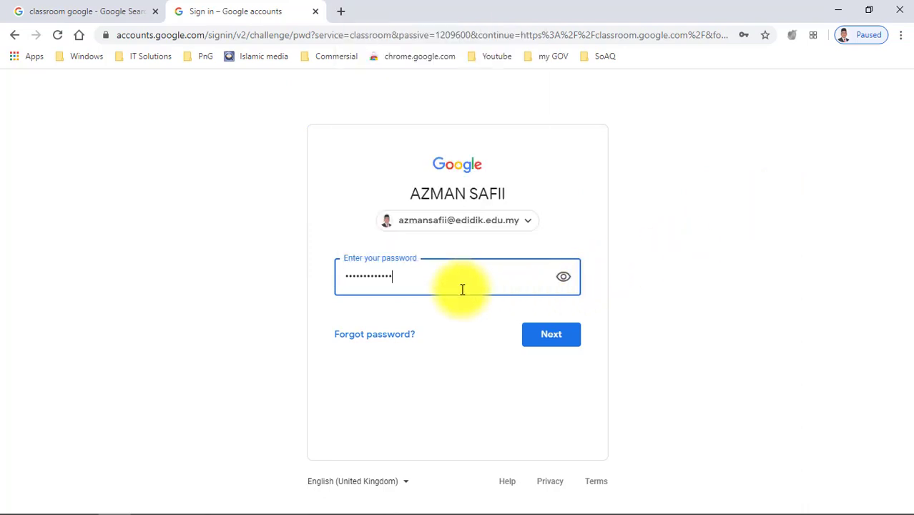
left_click(563, 336)
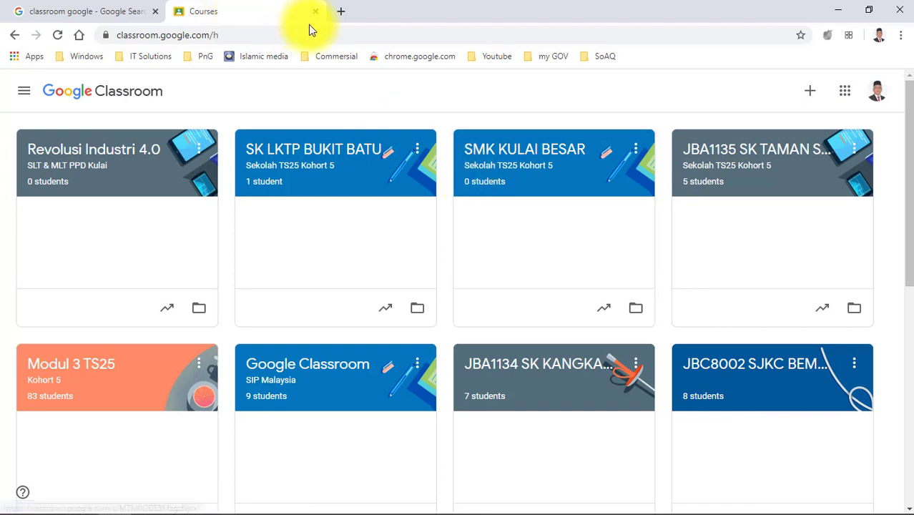
Look for Classroom in the Google apps list on a new browser page, then return to the Classroom courses page.
left_click(341, 11)
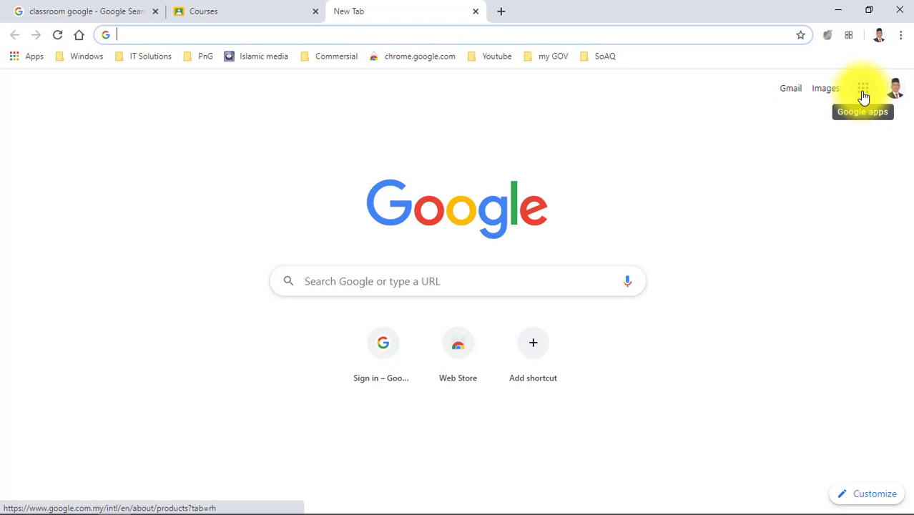
left_click(864, 93)
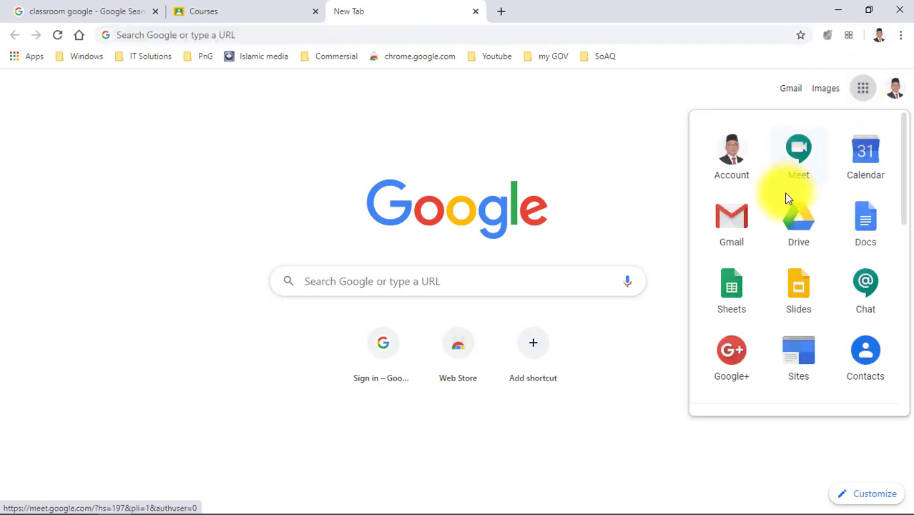
scroll(786, 198, "down", 6)
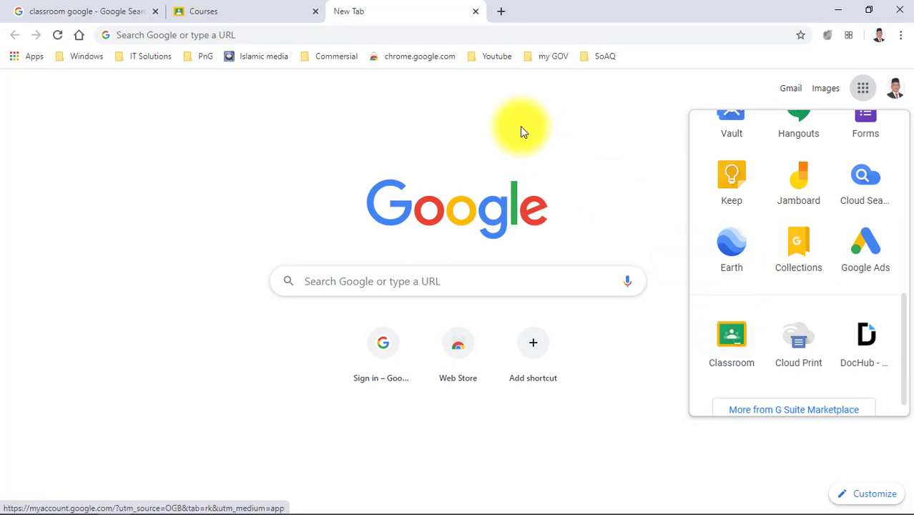
left_click(234, 10)
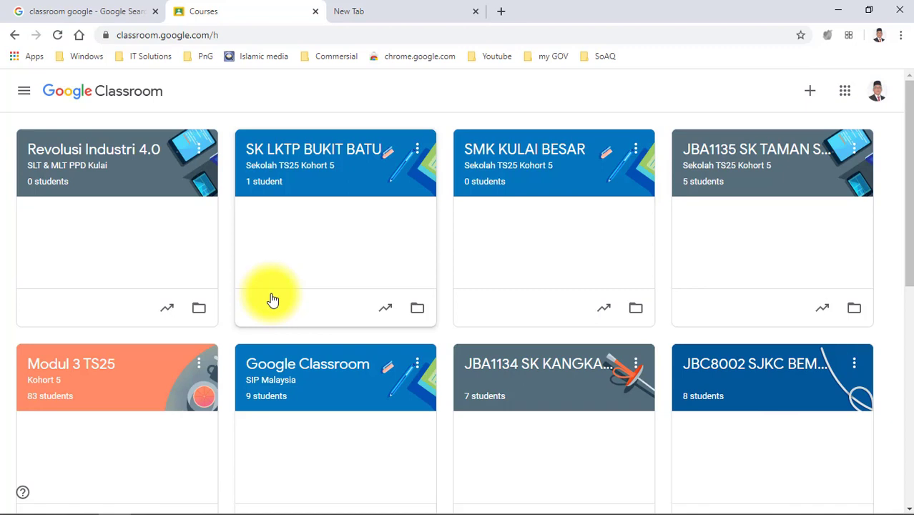
Open the Revolusi Industri 4.0 class and review the posts in its stream.
left_click(64, 161)
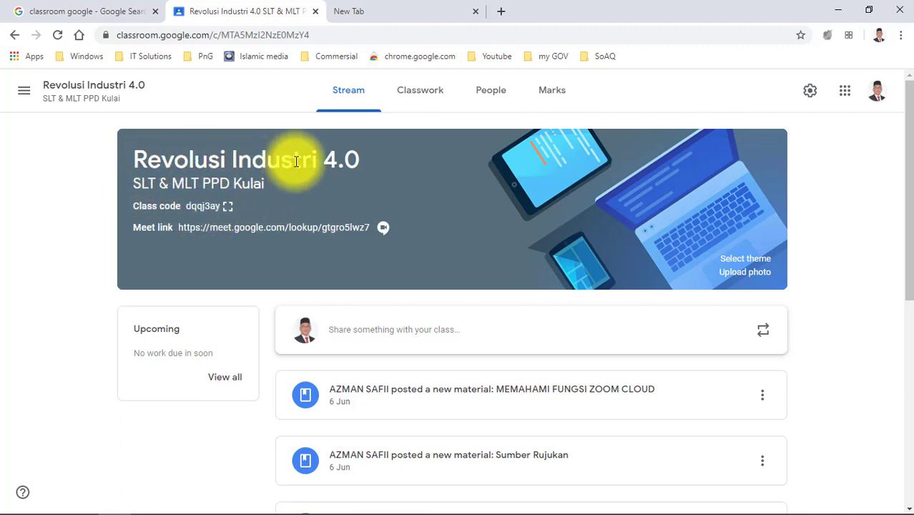
scroll(399, 286, "down", 4)
scroll(398, 289, "down", 2)
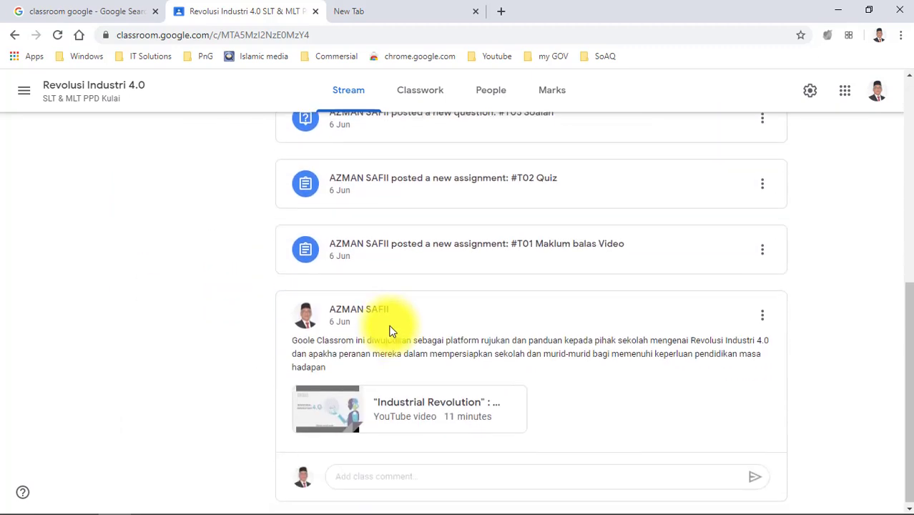
scroll(384, 400, "up", 6)
scroll(384, 401, "up", 1)
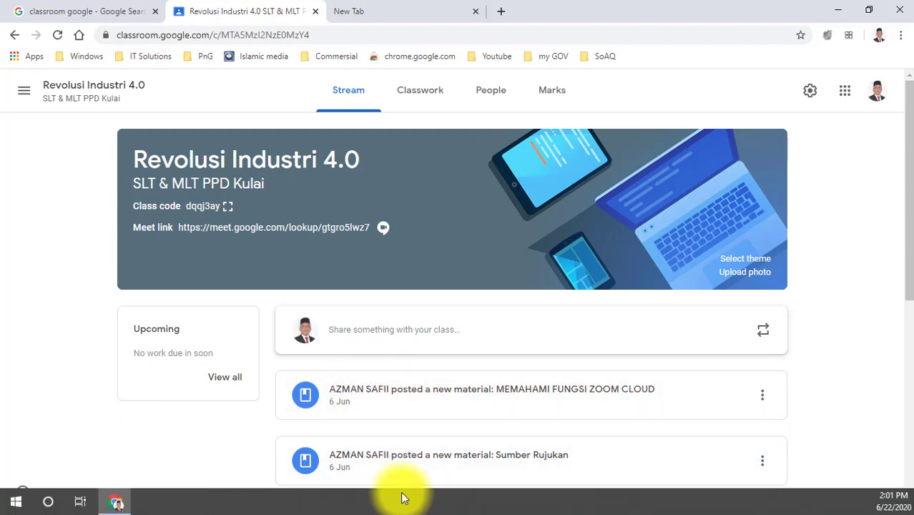
scroll(438, 402, "down", 6)
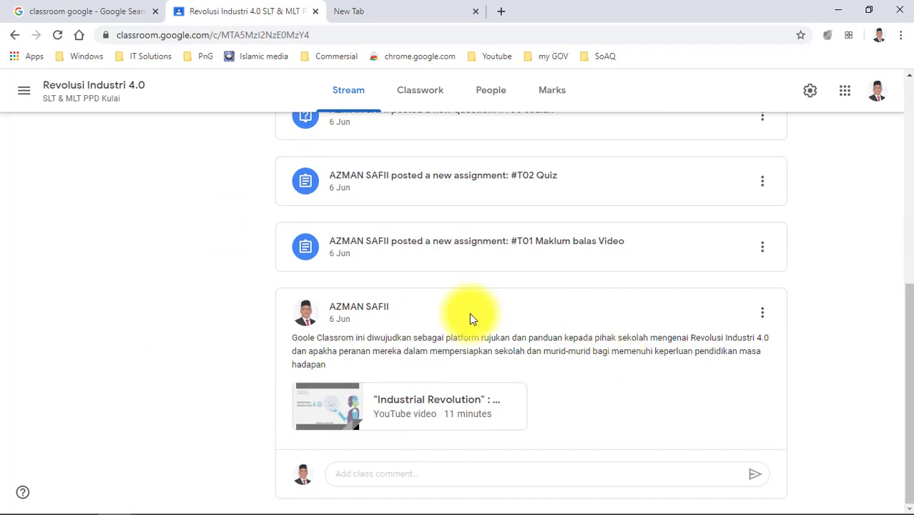
scroll(469, 313, "up", 6)
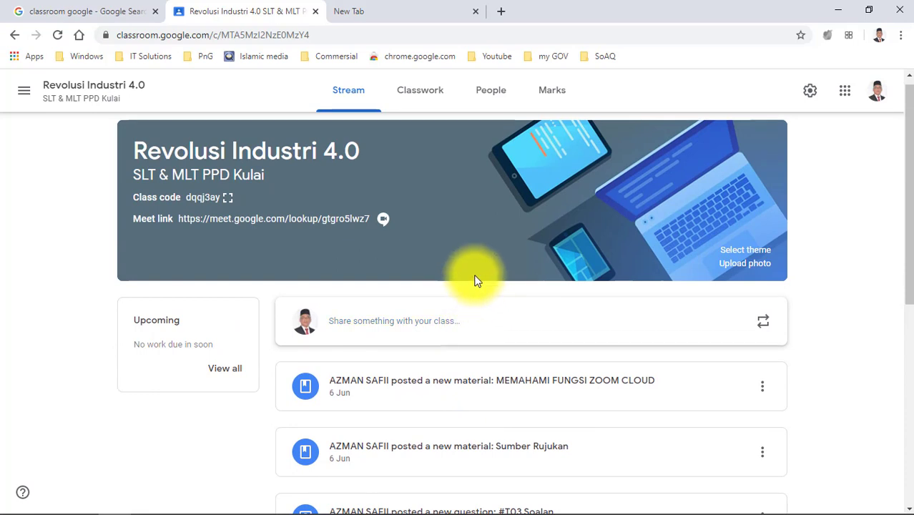
Open the class's Classwork page and view the kinds of items that can be created there.
left_click(429, 101)
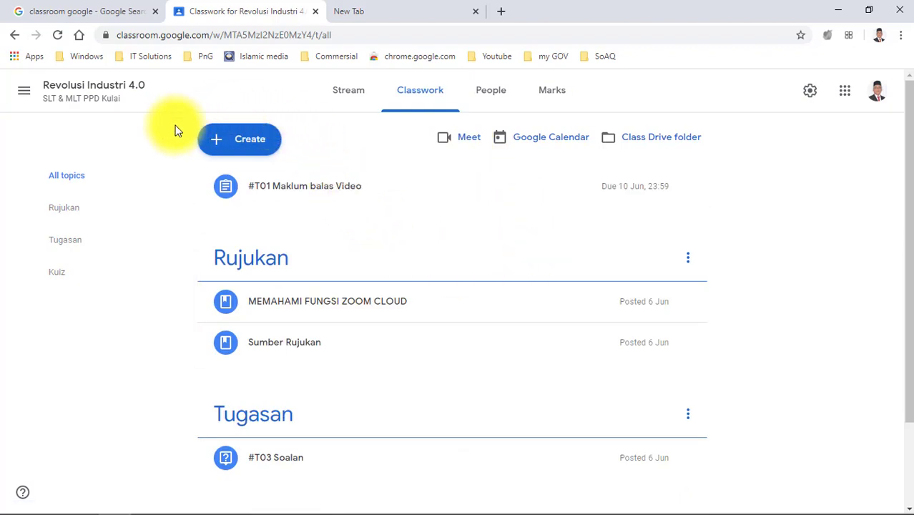
left_click(217, 150)
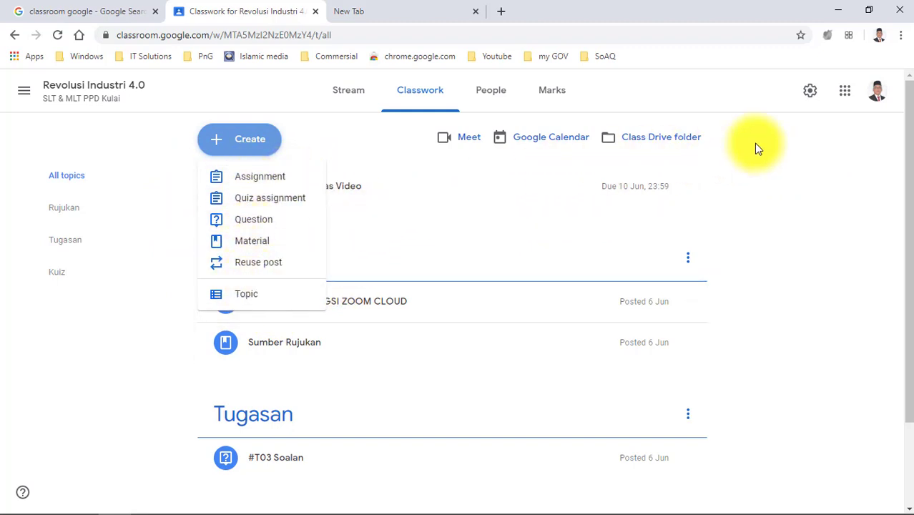
left_click(826, 133)
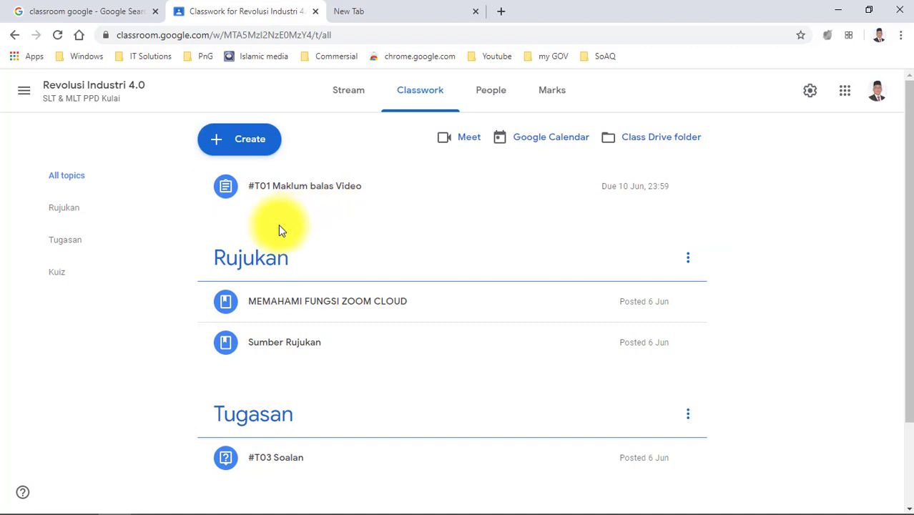
Examine how the classwork items are organised under the Rujukan, Tugasan and Kuiz topics.
scroll(242, 287, "down", 1)
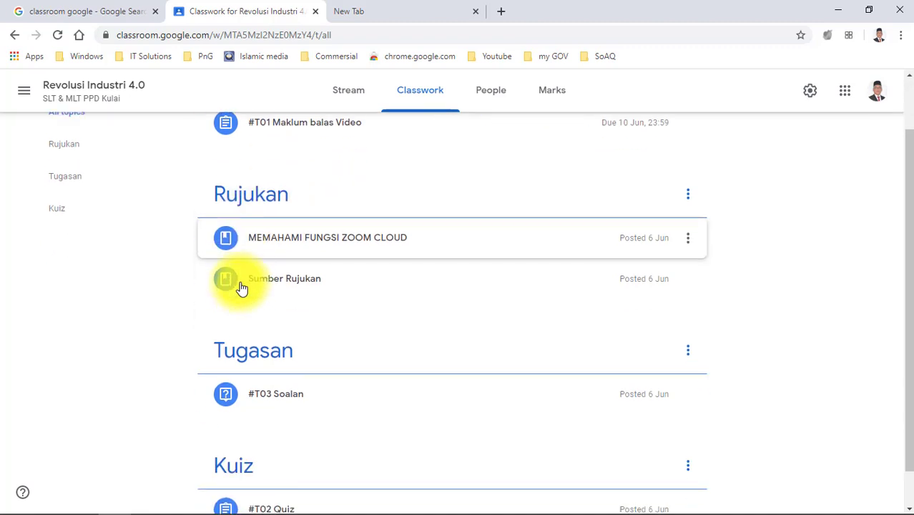
scroll(261, 247, "up", 1)
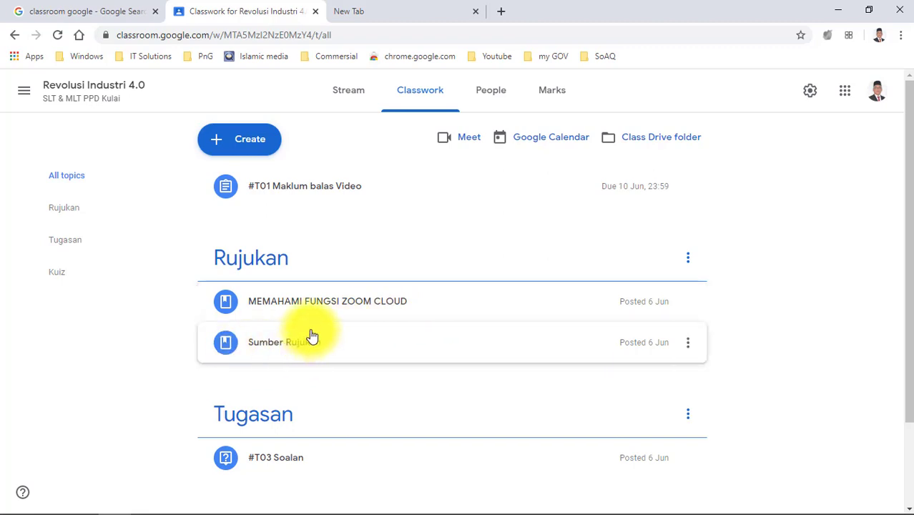
scroll(311, 338, "down", 3)
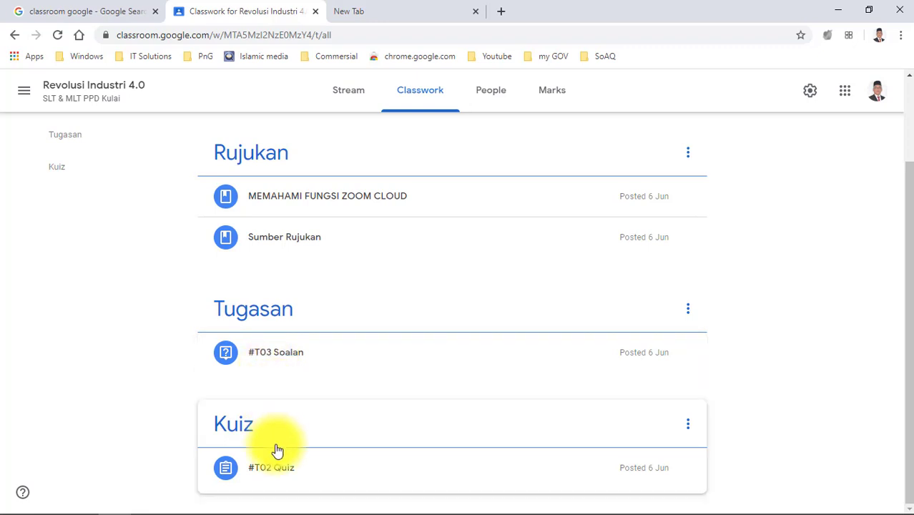
scroll(272, 422, "up", 1)
scroll(273, 422, "up", 1)
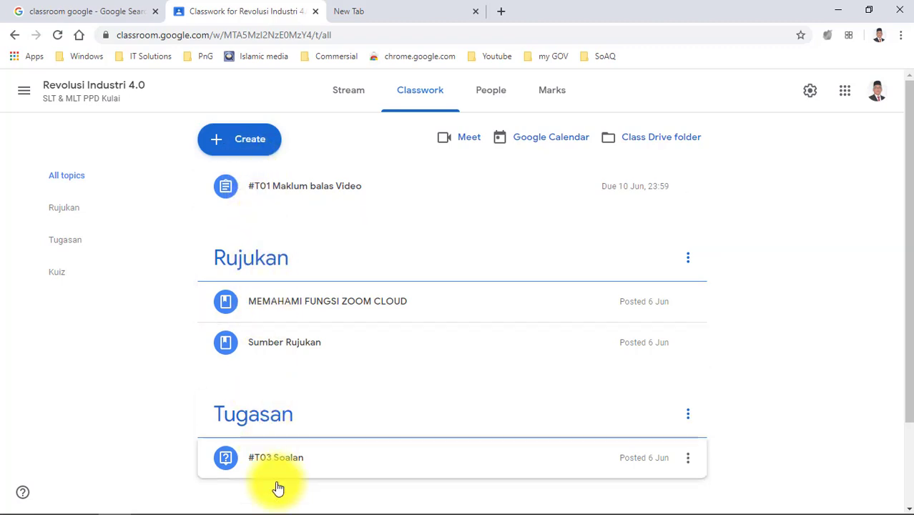
scroll(268, 376, "down", 1)
scroll(270, 382, "up", 1)
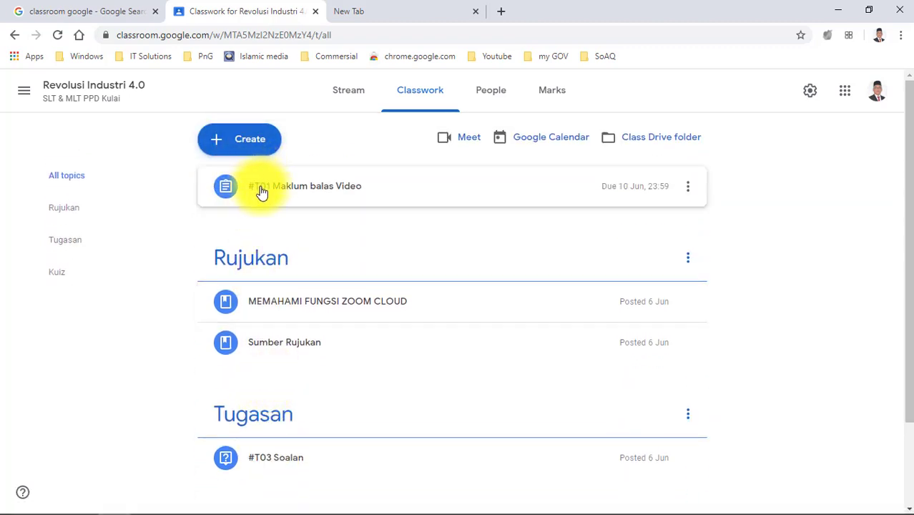
scroll(261, 207, "down", 1)
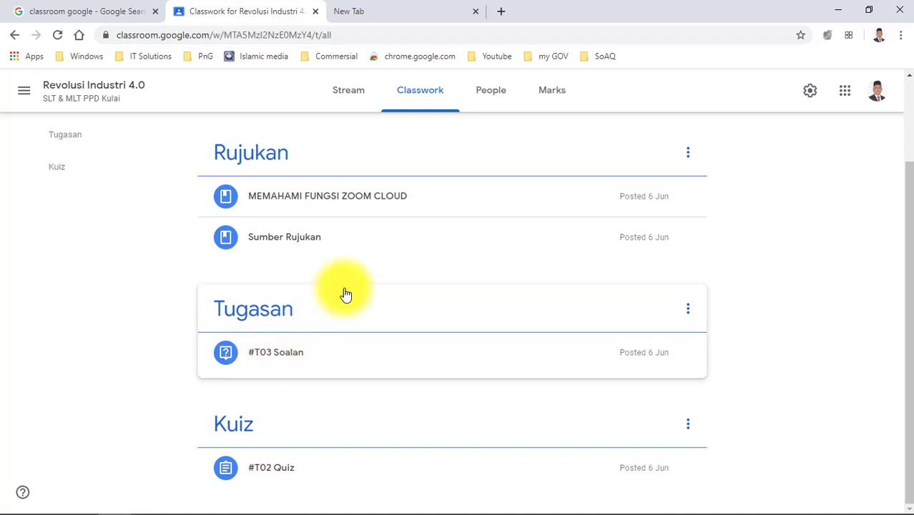
scroll(346, 294, "up", 1)
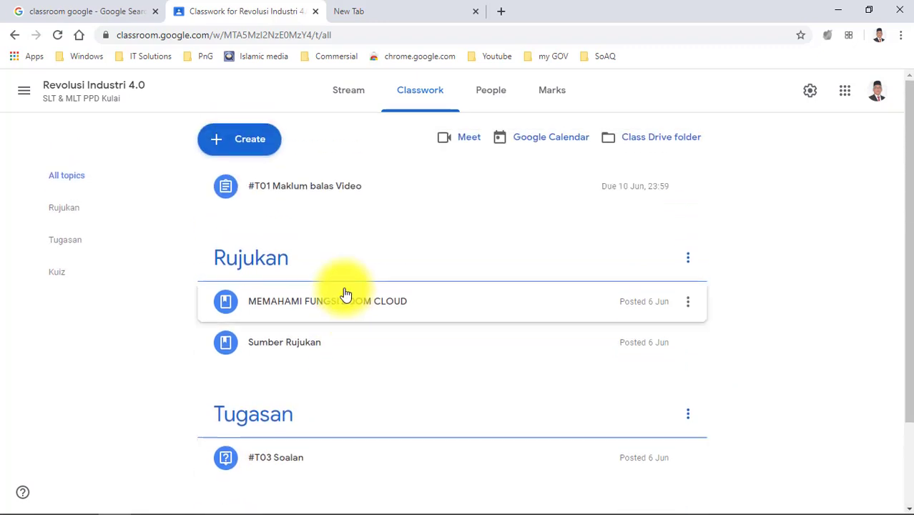
Start a new assignment in the class and title it "#T04 Maklum balas video IR4".
left_click(220, 145)
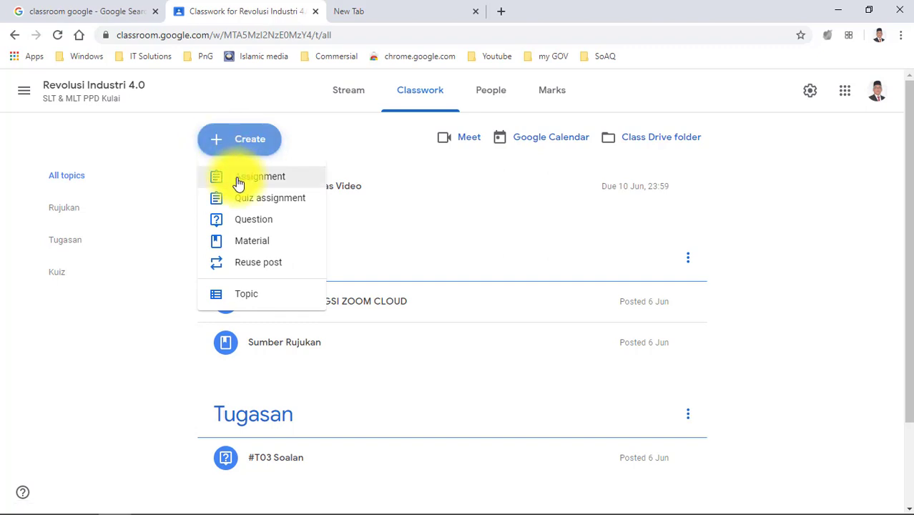
left_click(238, 183)
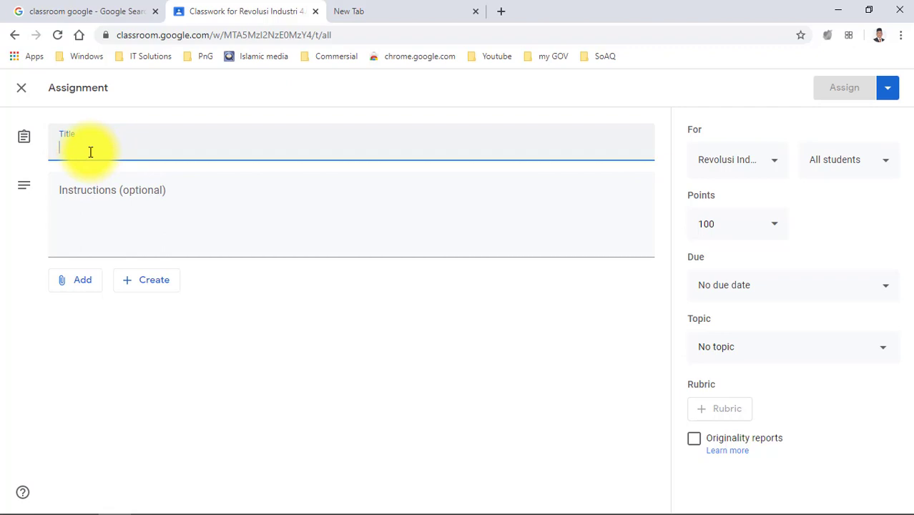
type("#")
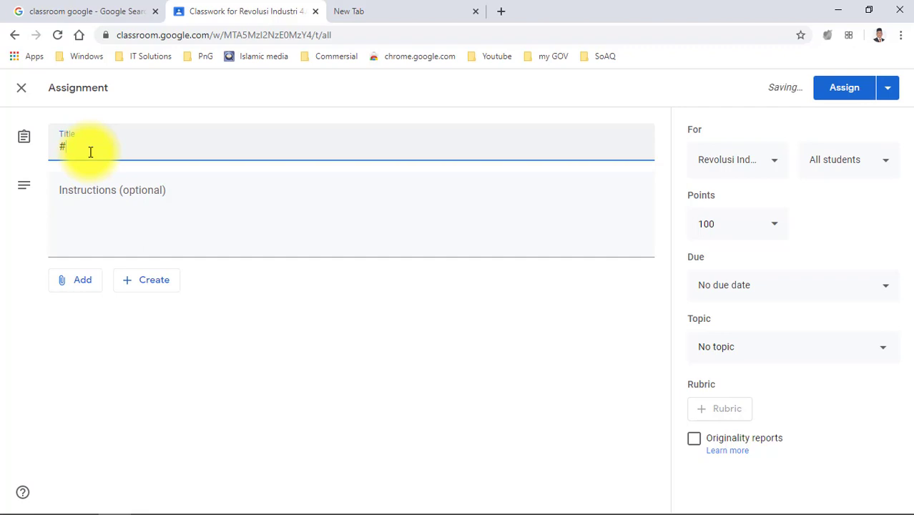
type("T04")
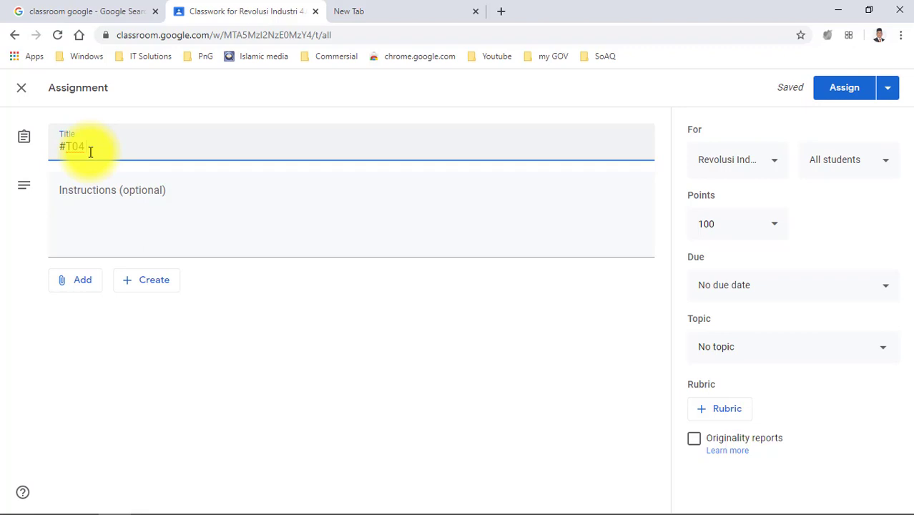
type("Maklum balas video")
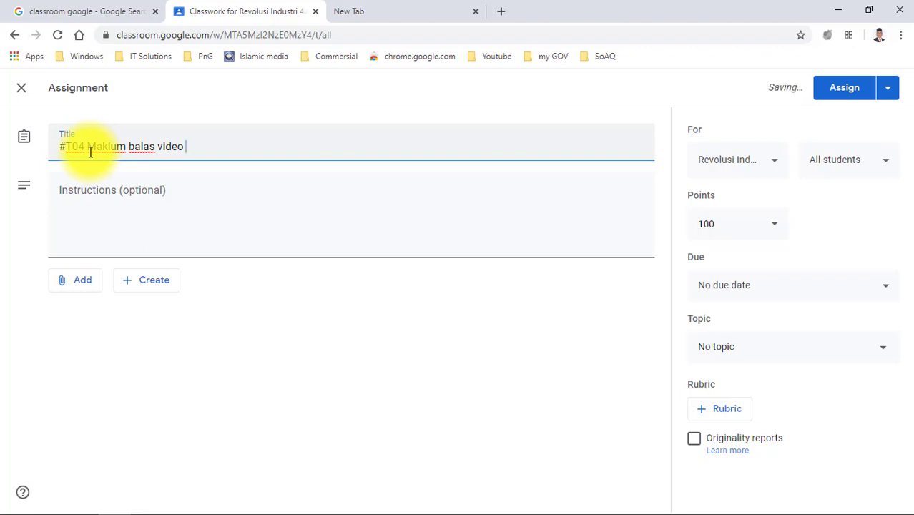
type(" IR4")
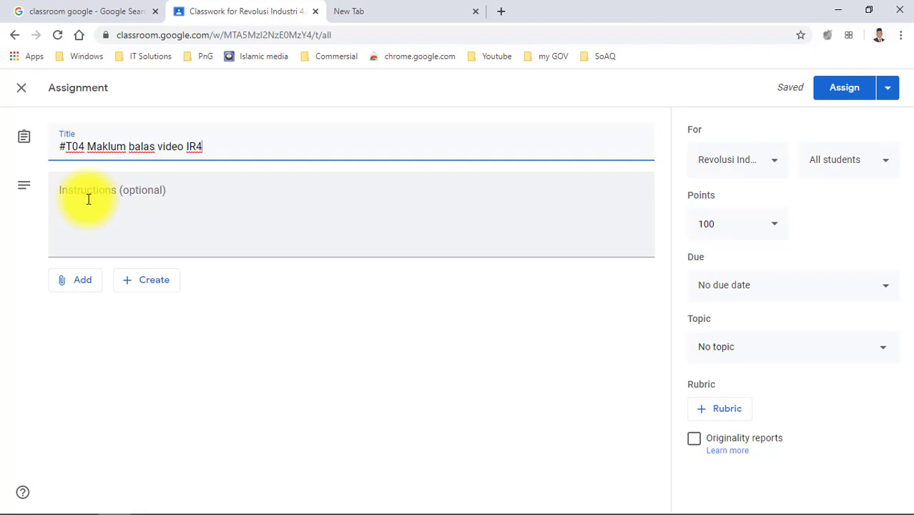
Enter the assignment instructions "Sila tonton video yang dilampirkan . Sila beri ulasan nada pada lampiran yang disertakan.".
left_click(70, 199)
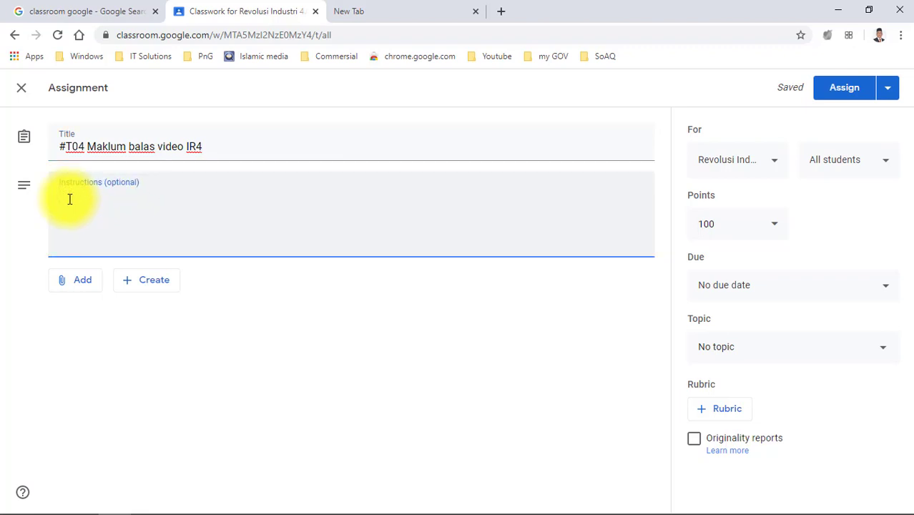
type("Sila tonton vide")
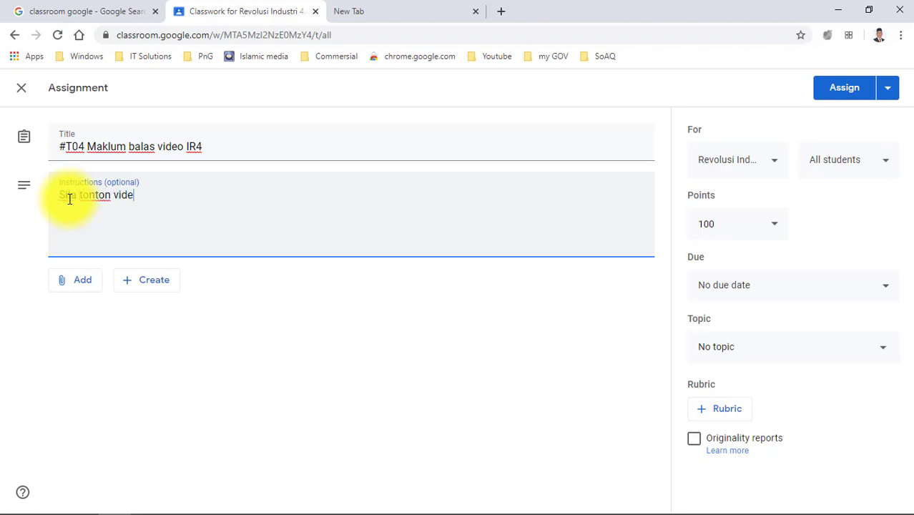
type("o yang dilampirkan")
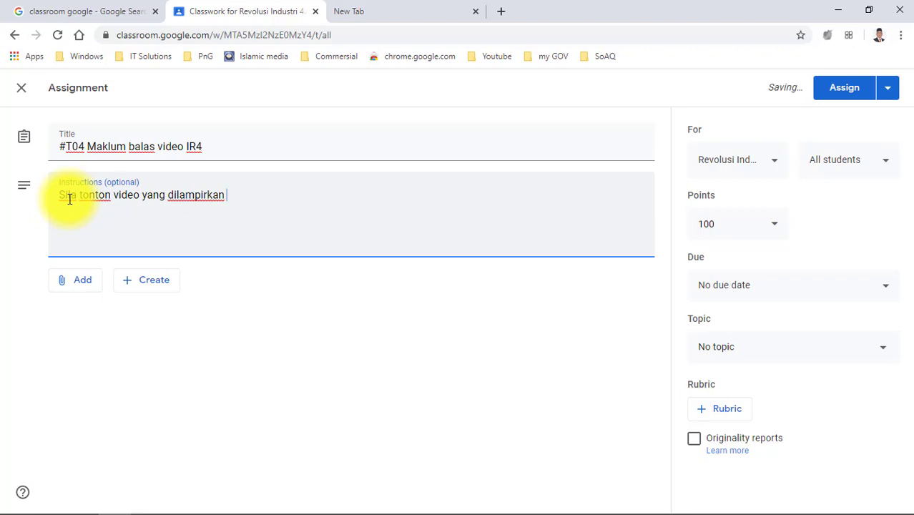
type(". Sila ber")
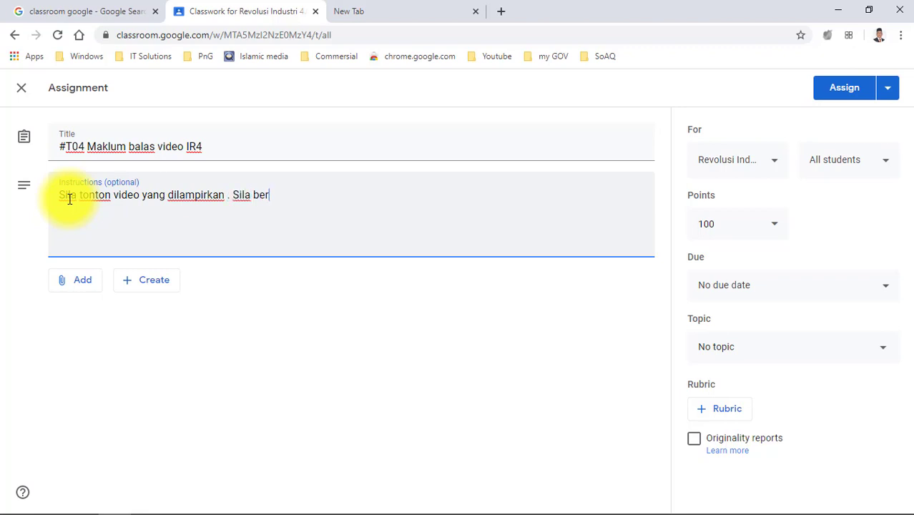
type("i ulasan nada")
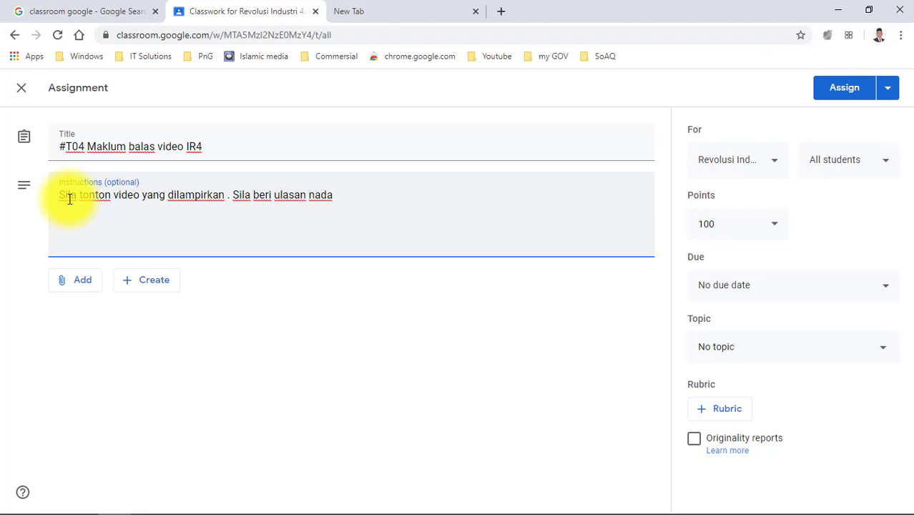
type(" pada lampiran yang di")
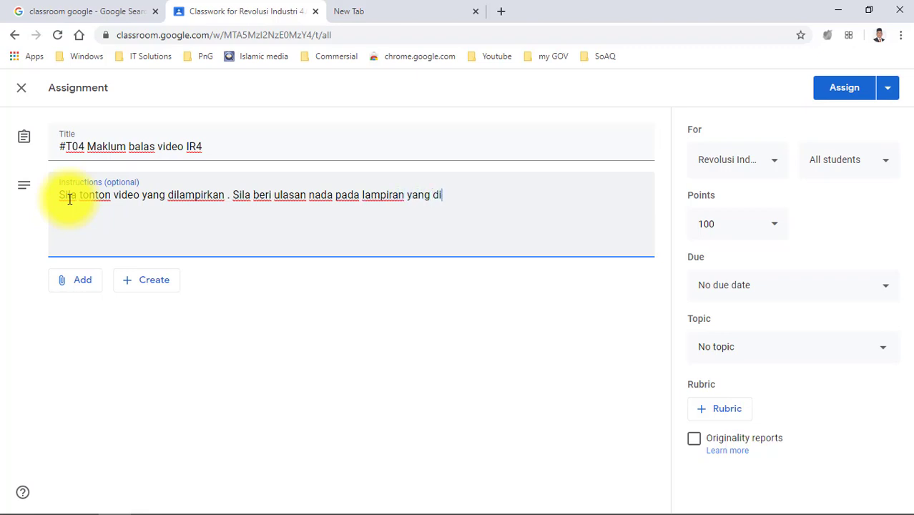
type("sertakan")
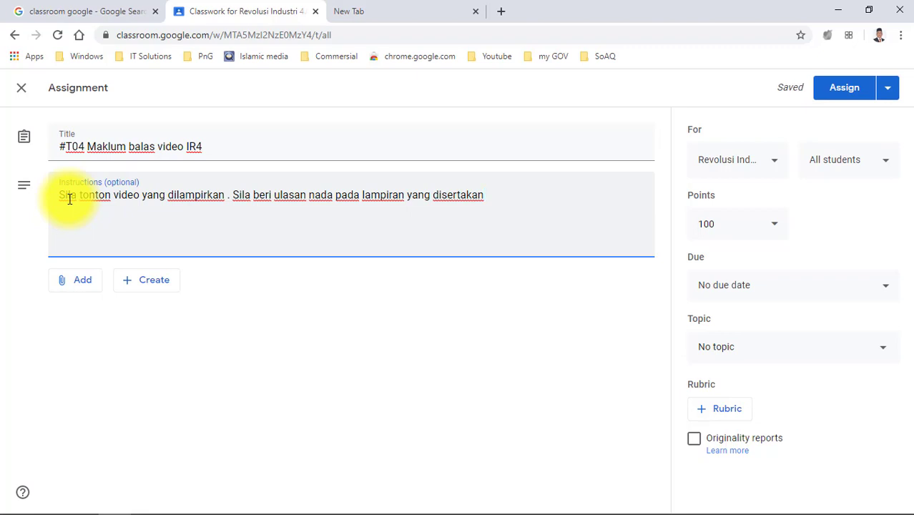
type(".")
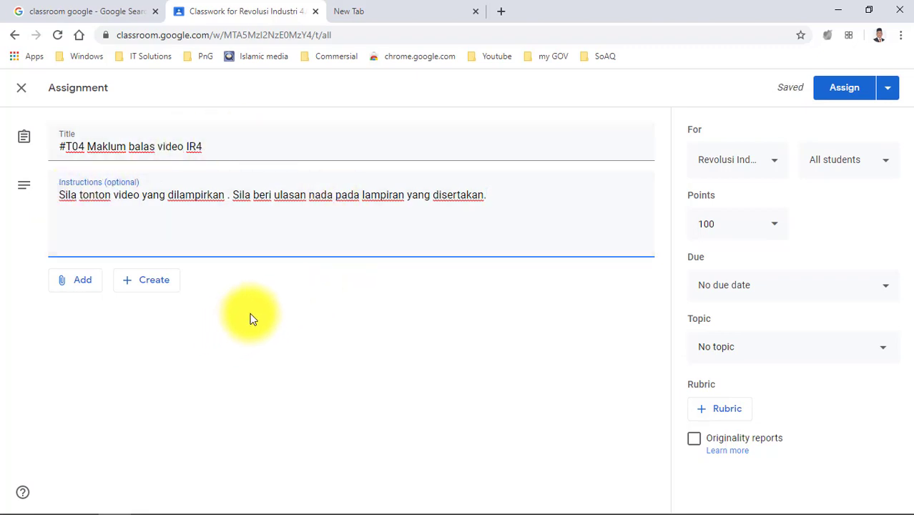
Search YouTube for "reolusi industeri 4.0" to find a video to attach to the assignment.
left_click(80, 285)
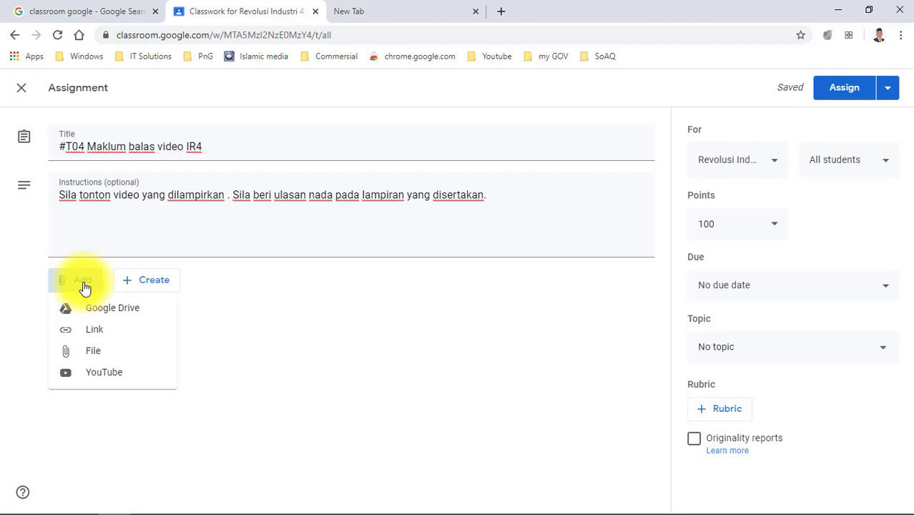
left_click(97, 380)
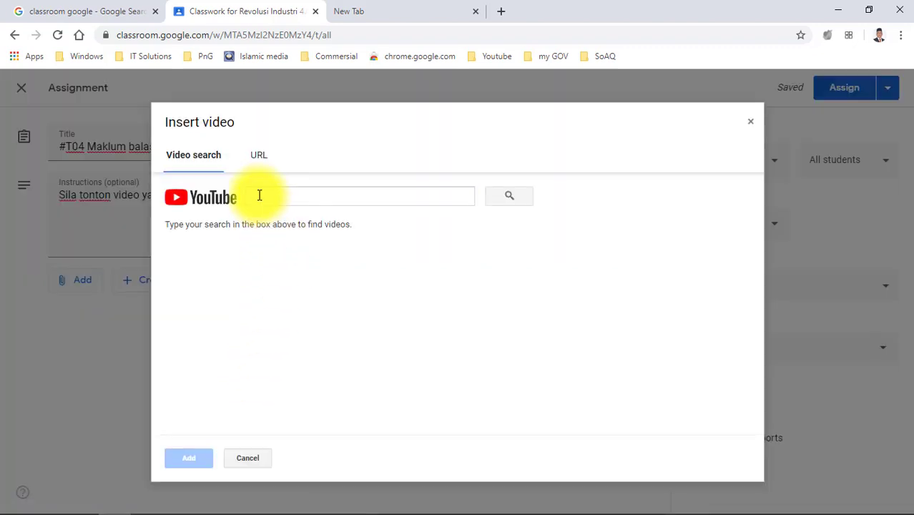
left_click(259, 196)
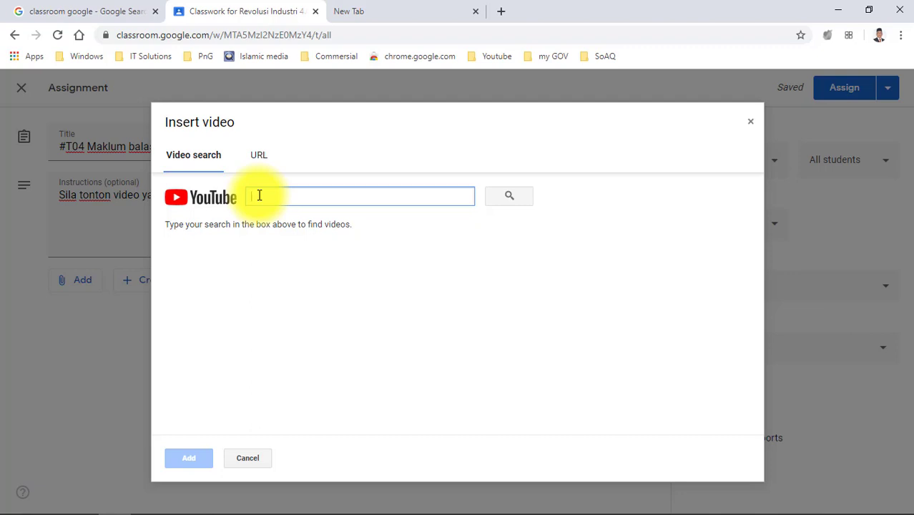
type("revolusi")
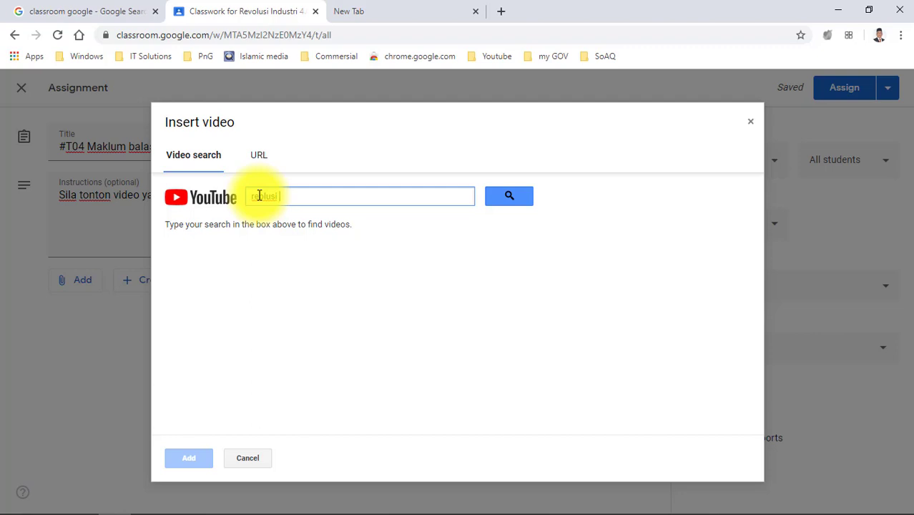
type(" indiusteri")
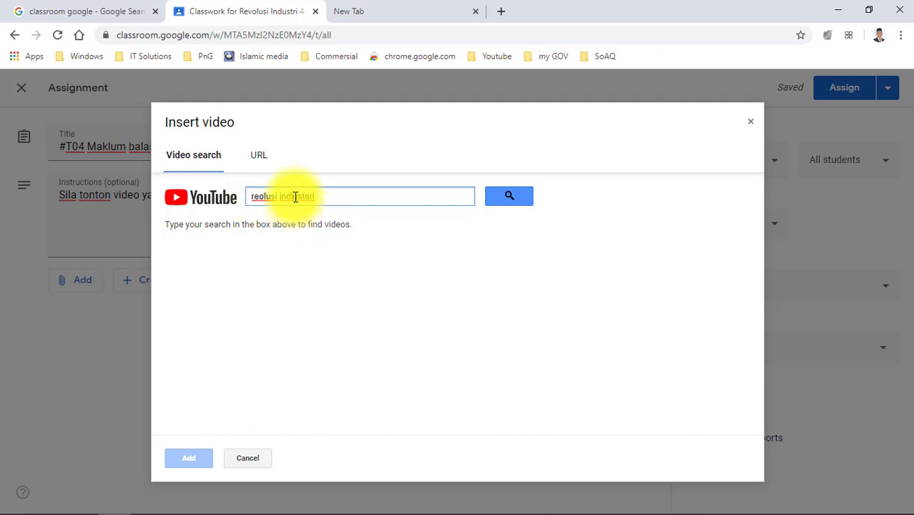
key("BackSpace")
left_click(331, 195)
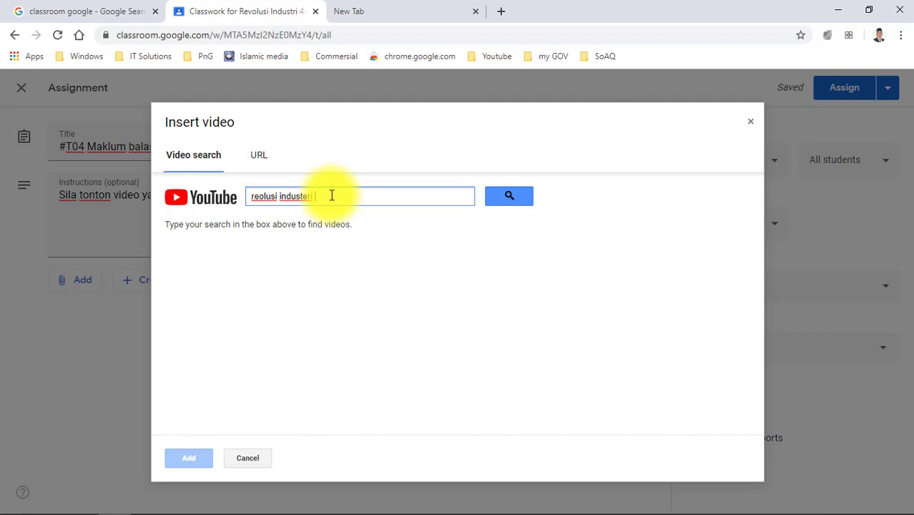
type("4.0")
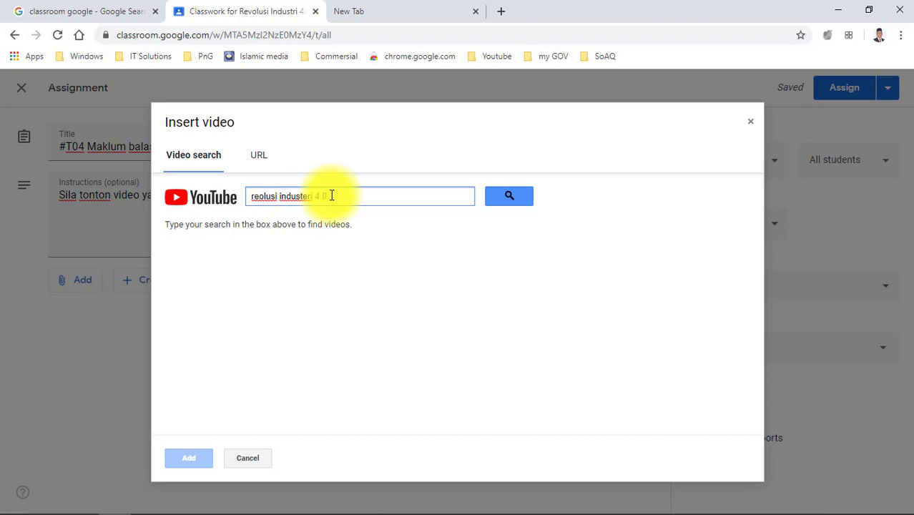
left_click(510, 199)
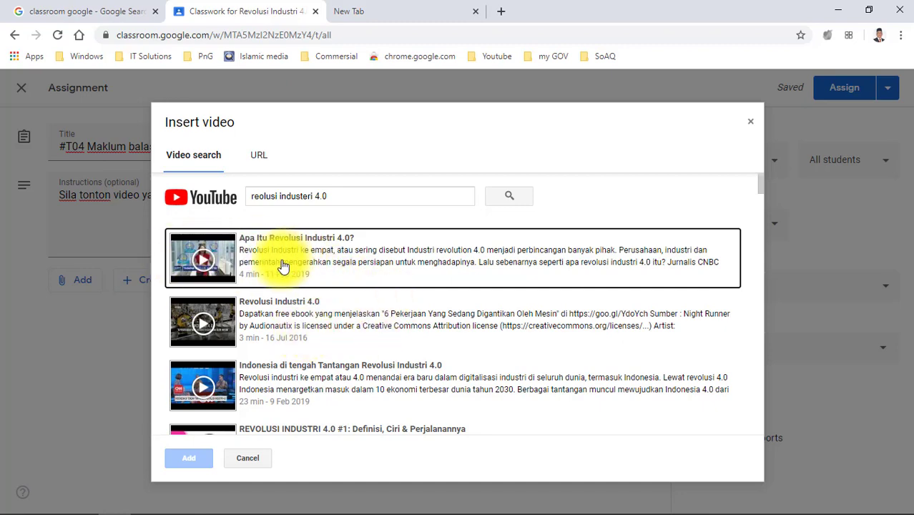
Look through the found videos and attach "Apa Itu Revolusi Industri 4.0?" to the assignment.
scroll(291, 361, "down", 2)
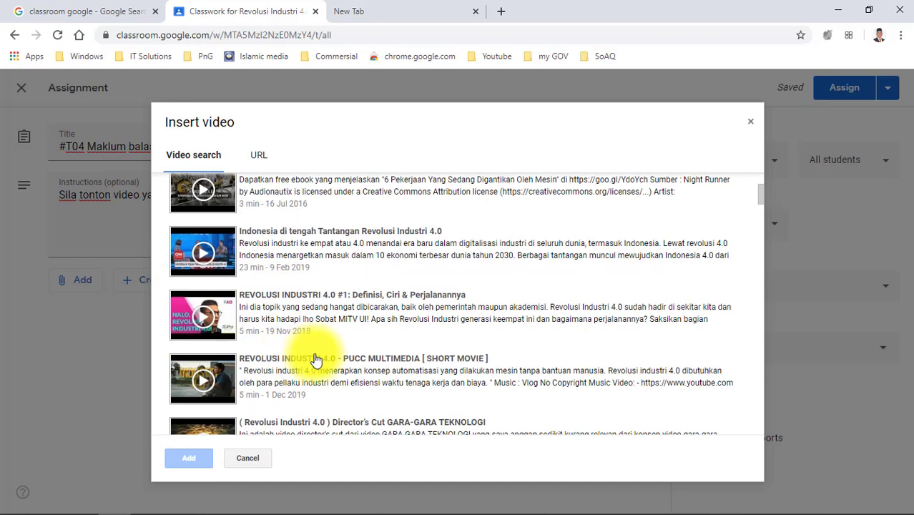
scroll(316, 361, "down", 1)
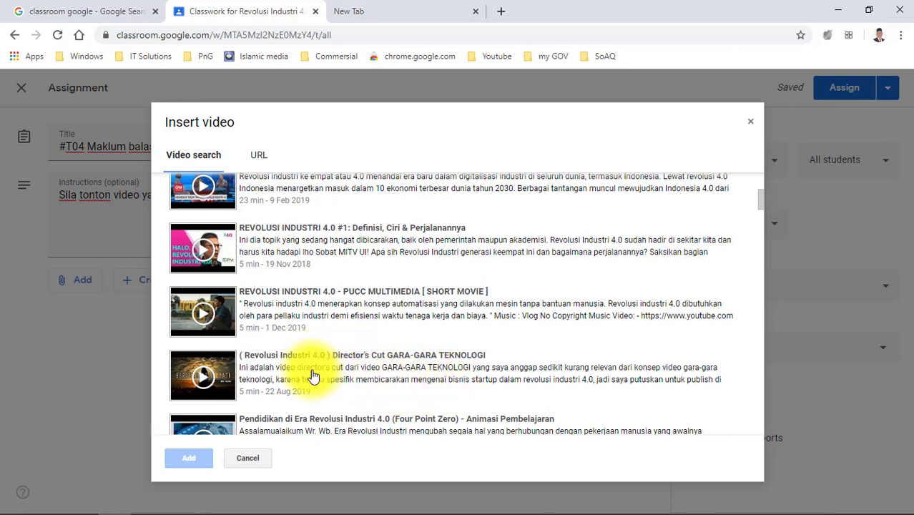
scroll(318, 367, "up", 3)
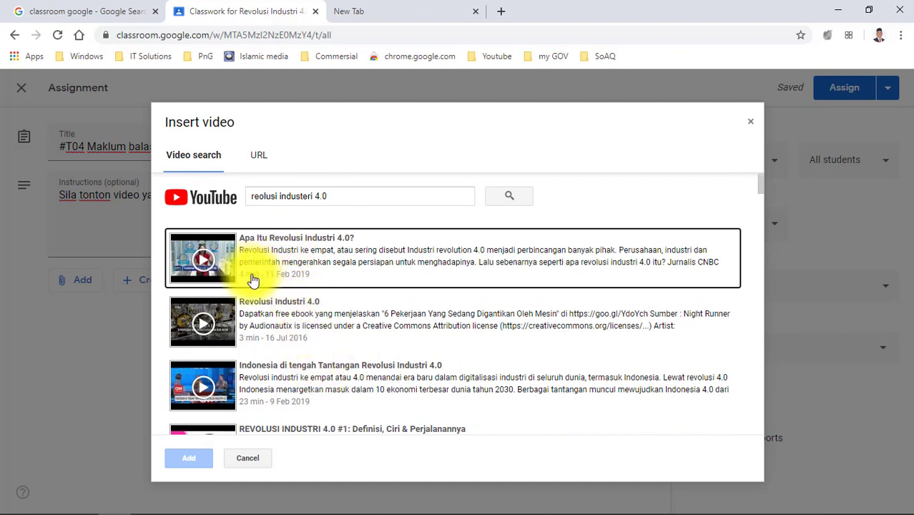
left_click(307, 262)
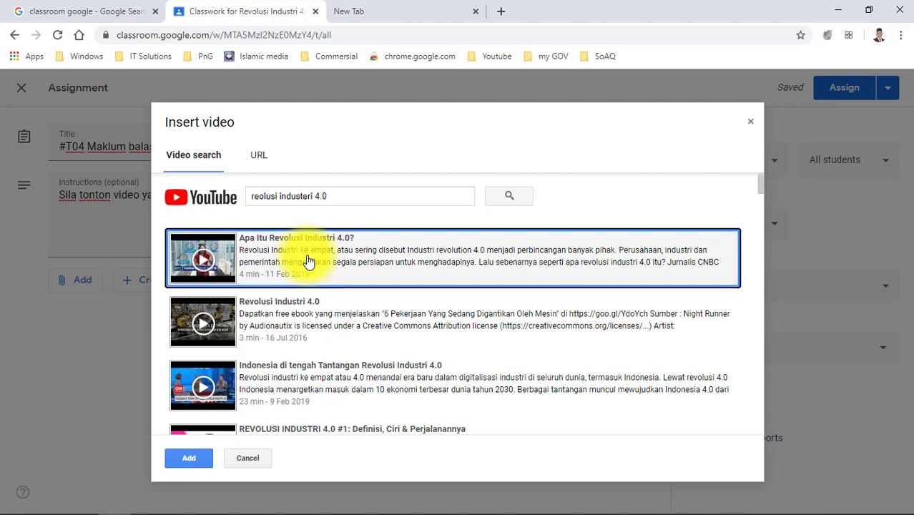
left_click(195, 460)
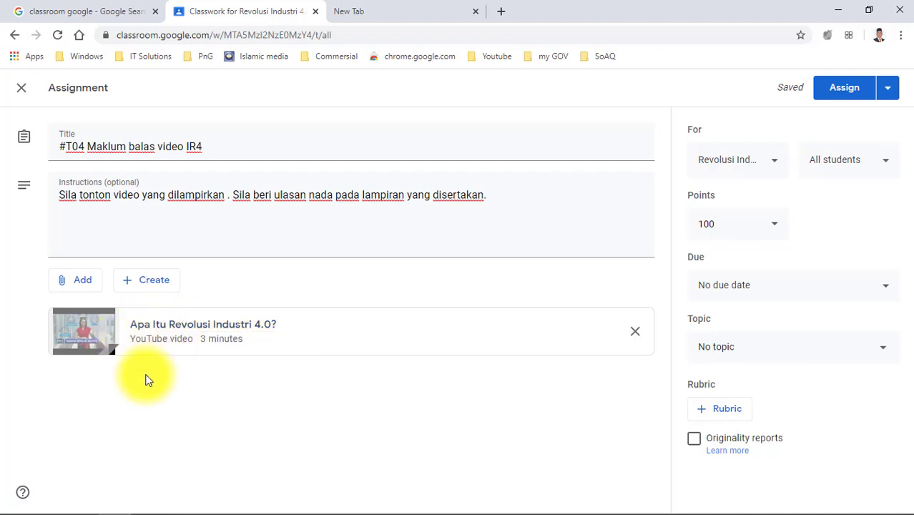
Create a new Google Slides presentation as an attachment to the assignment.
left_click(128, 282)
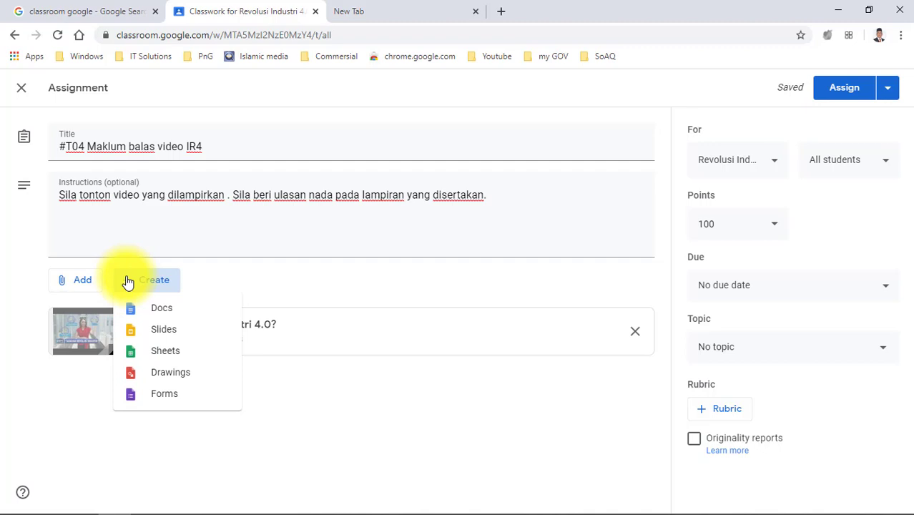
left_click(128, 282)
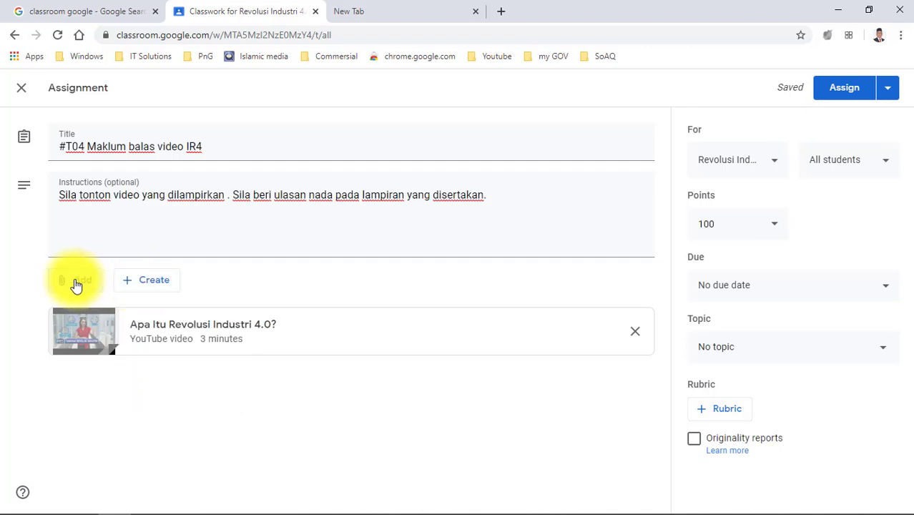
left_click(132, 285)
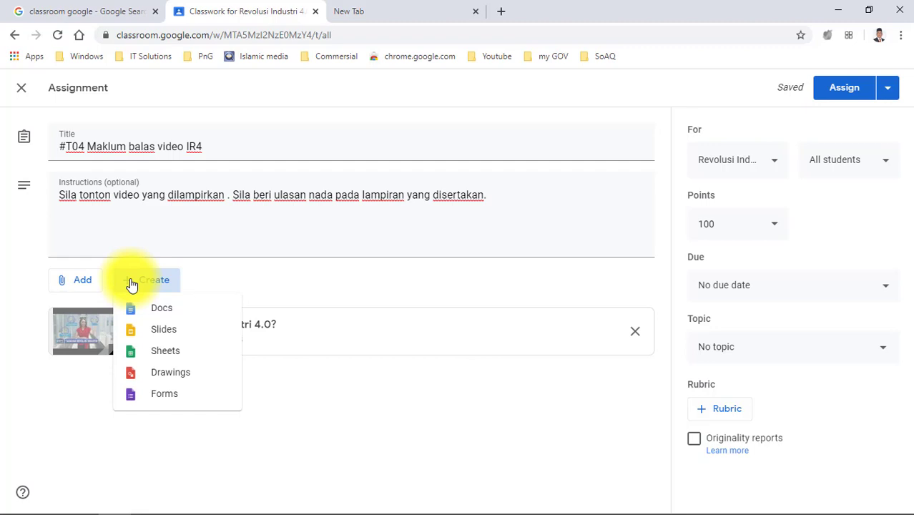
left_click(173, 330)
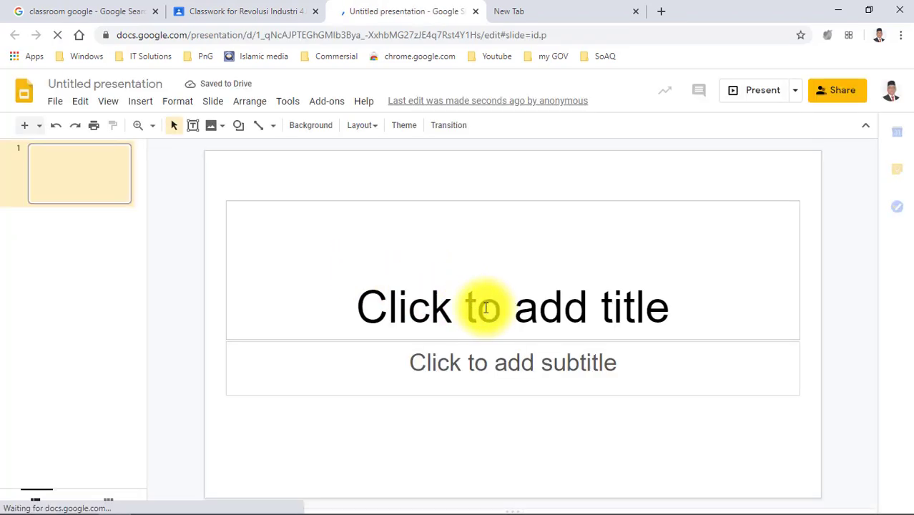
Enter "Maklum balas Video" as the title of the first slide.
left_click(484, 308)
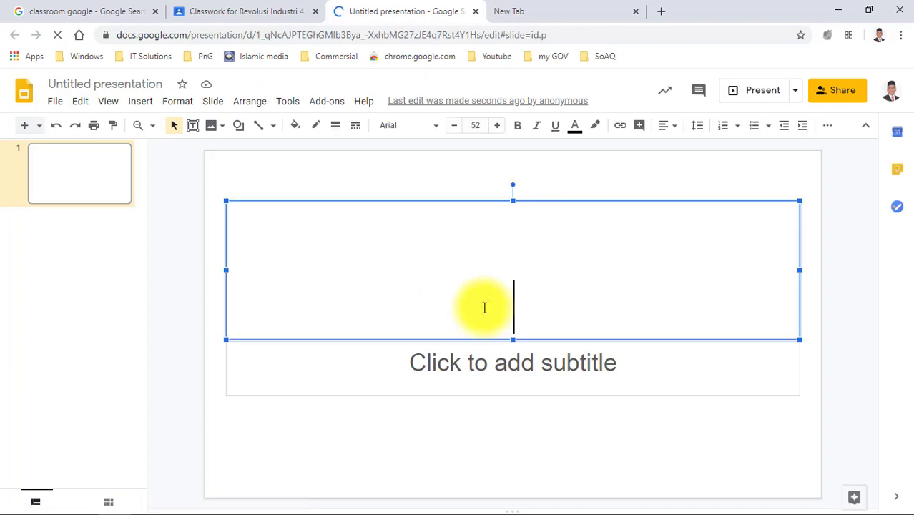
type("makl")
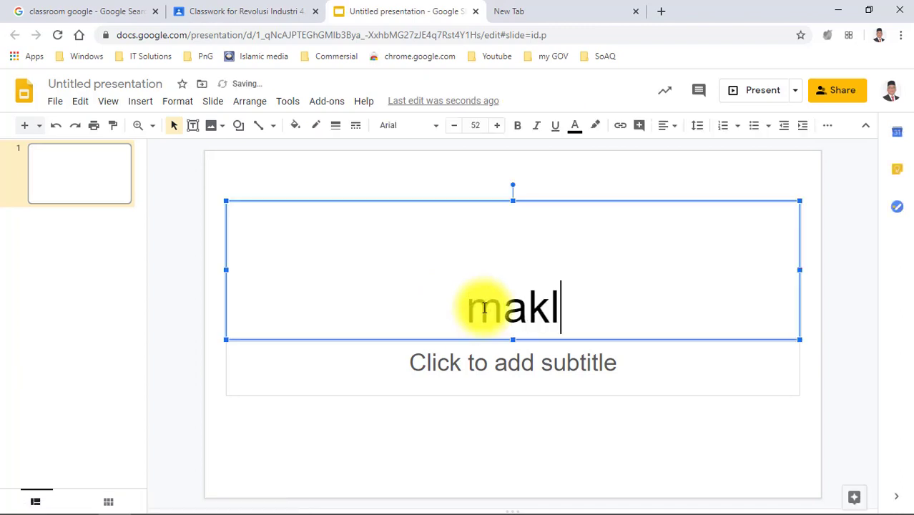
type("um blas")
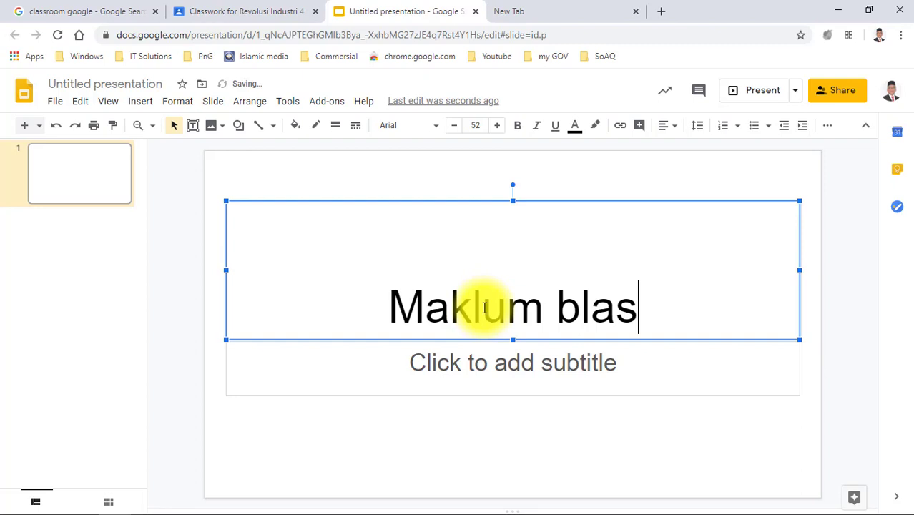
key("BackSpace")
key("BackSpace")
key("BackSpace")
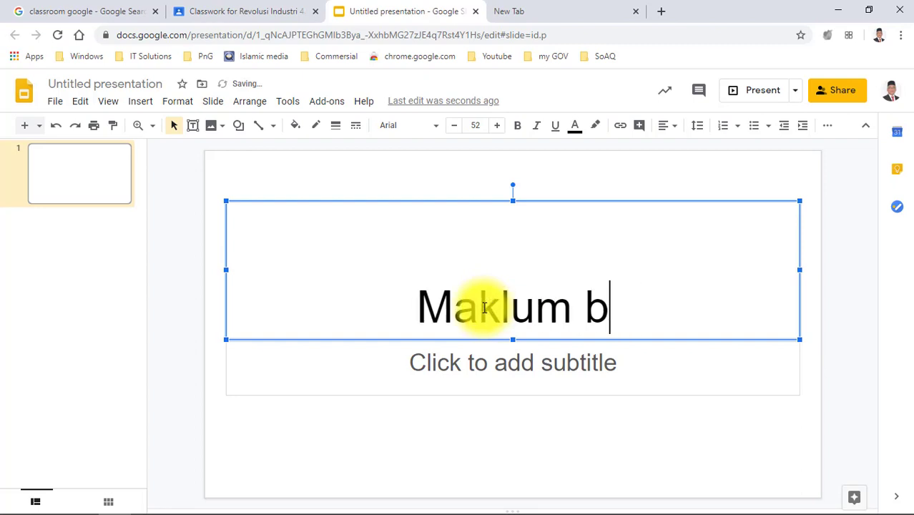
type("alas")
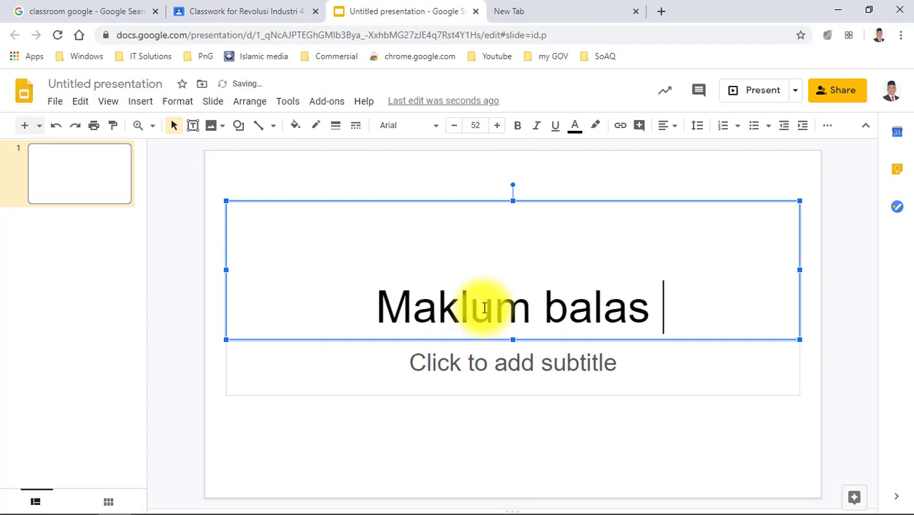
type(" Ton")
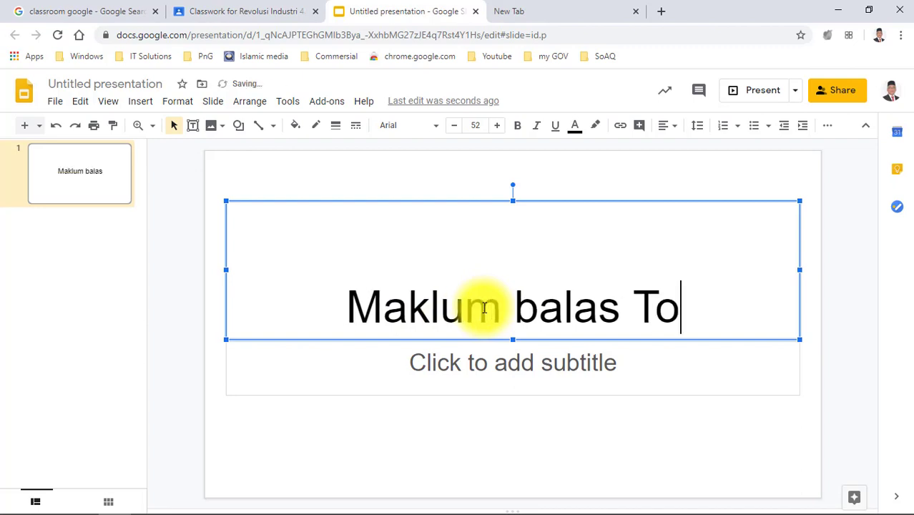
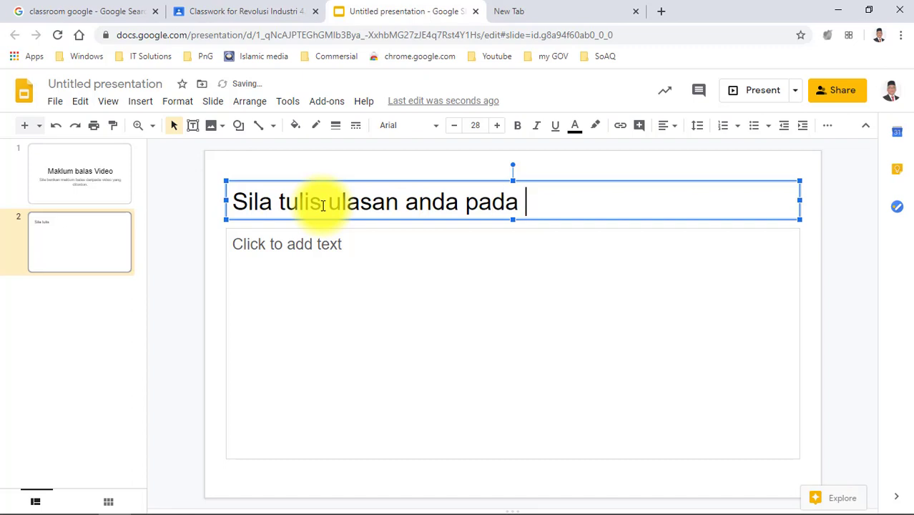
Complete the second slide's title as "Sila tulis ulasan anda pada ruangan berikut;" and rename the presentation "Maklum balas Video".
type("erikut")
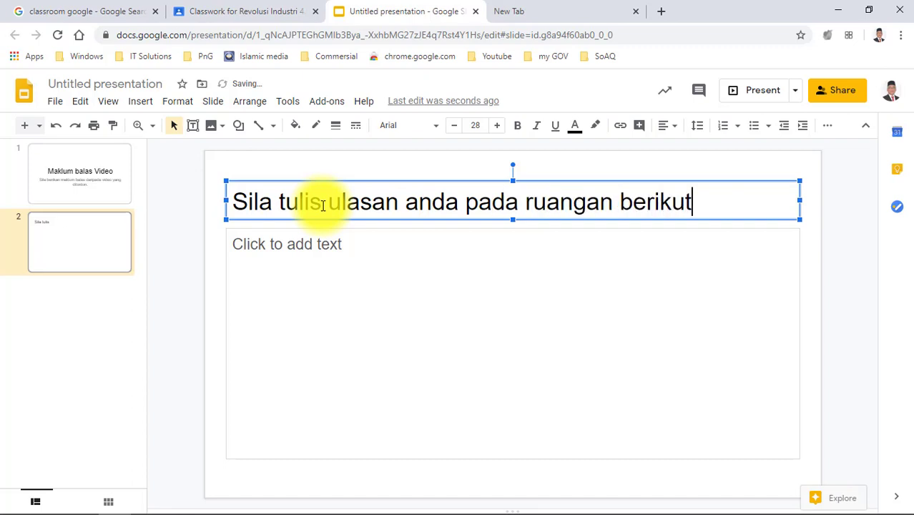
type(";")
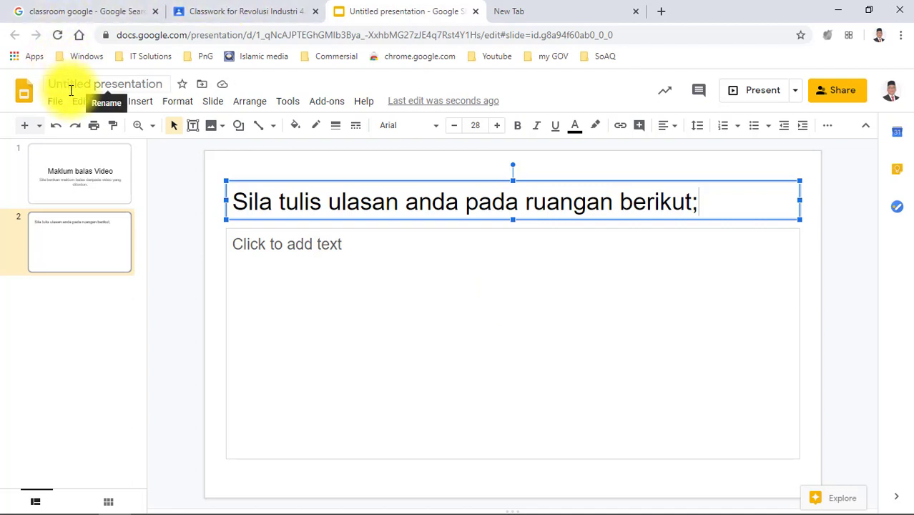
left_click(72, 88)
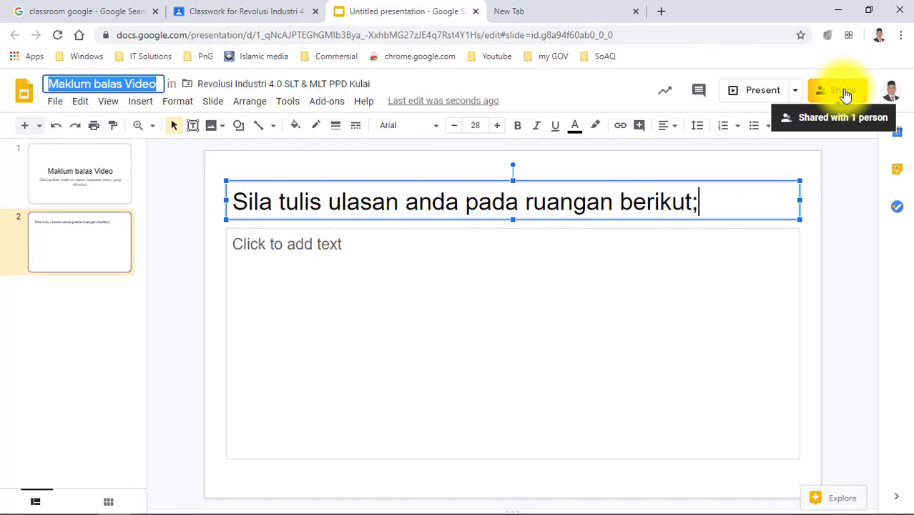
Share the presentation so that anyone with the link can open it as a viewer.
left_click(846, 94)
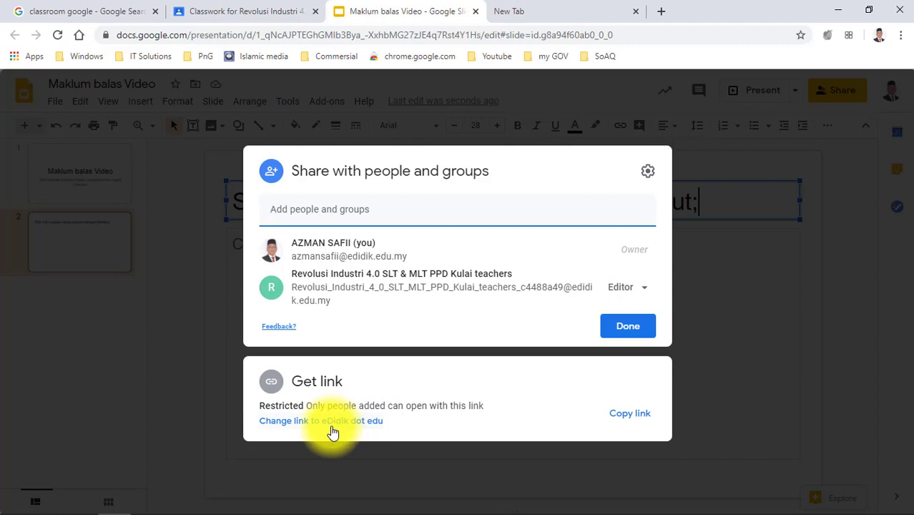
left_click(330, 427)
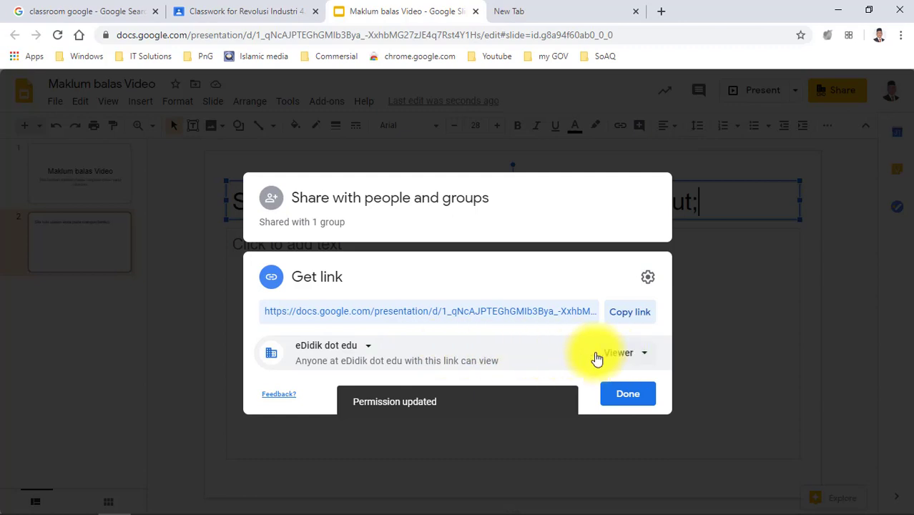
left_click(368, 347)
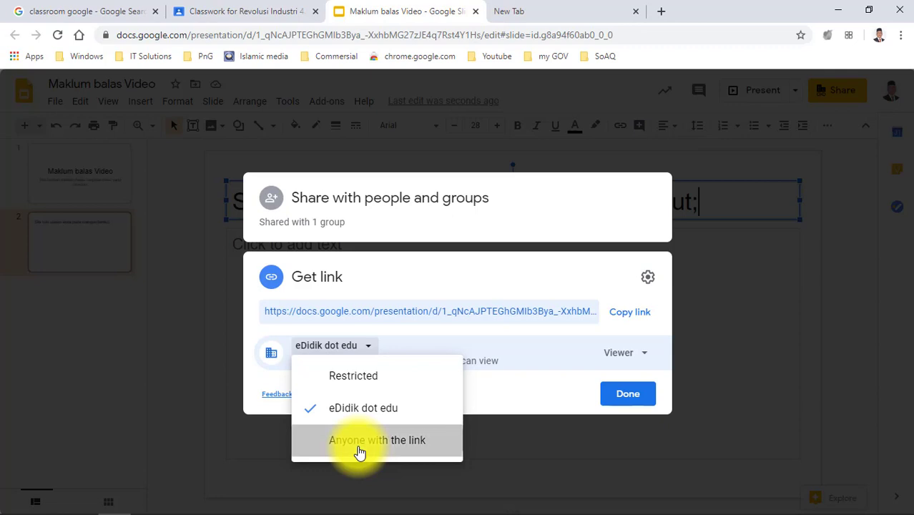
left_click(360, 447)
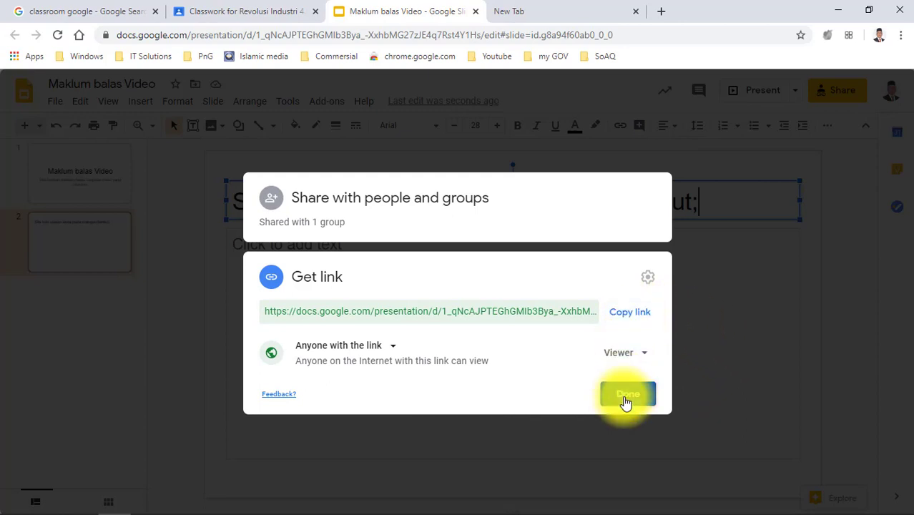
left_click(625, 398)
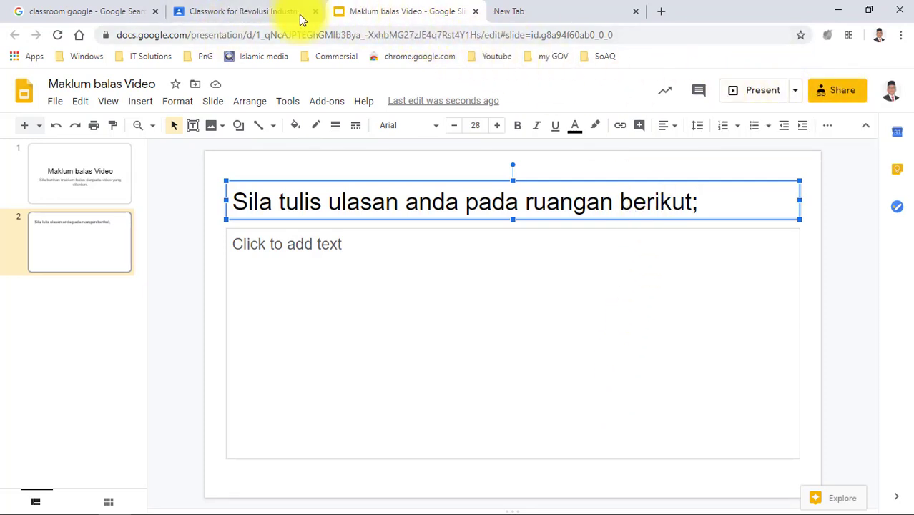
Return to Google Classroom, reload the classwork page and reopen the draft "#T04 Maklum balas video IR4" for editing.
left_click(243, 14)
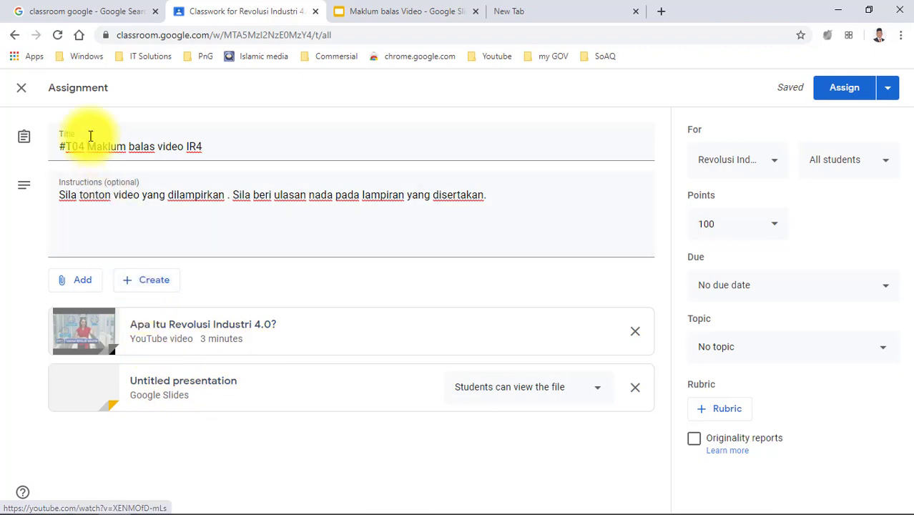
left_click(58, 35)
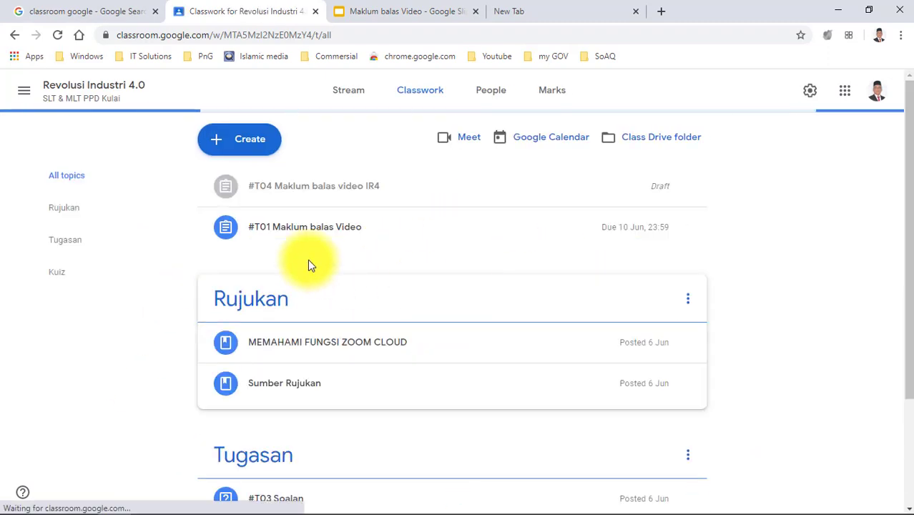
left_click(291, 193)
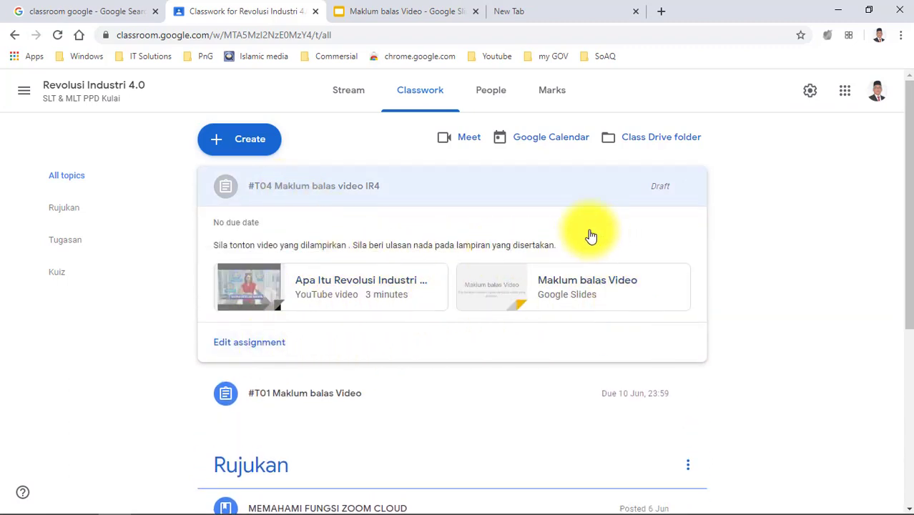
left_click(691, 191)
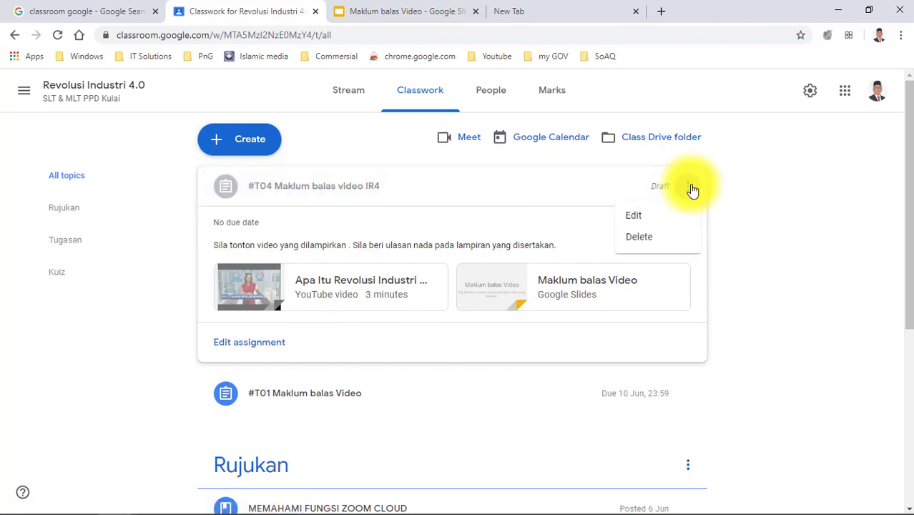
left_click(647, 221)
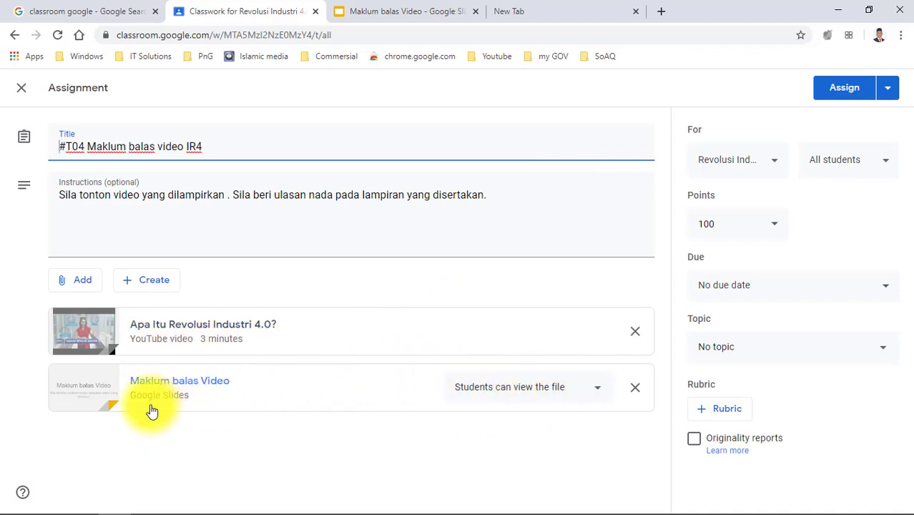
Set the Maklum balas Video slides attachment to make a copy for each student.
left_click(600, 390)
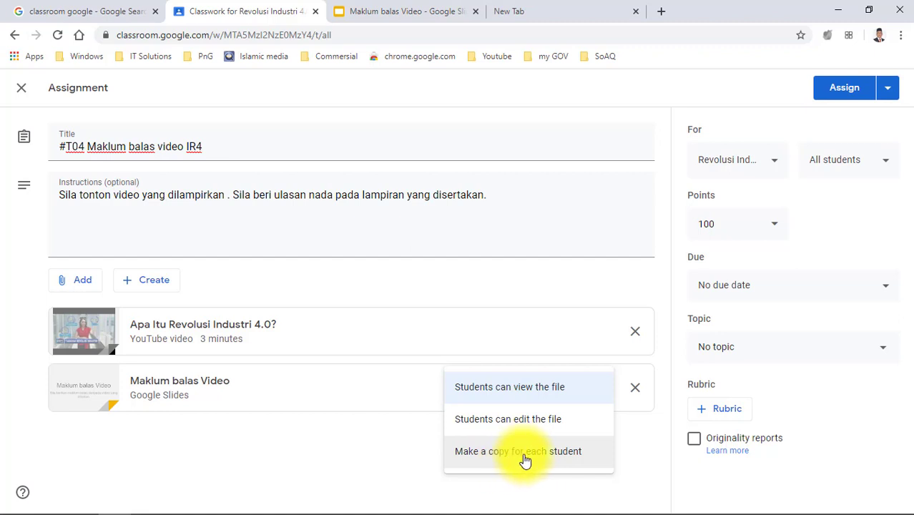
left_click(525, 460)
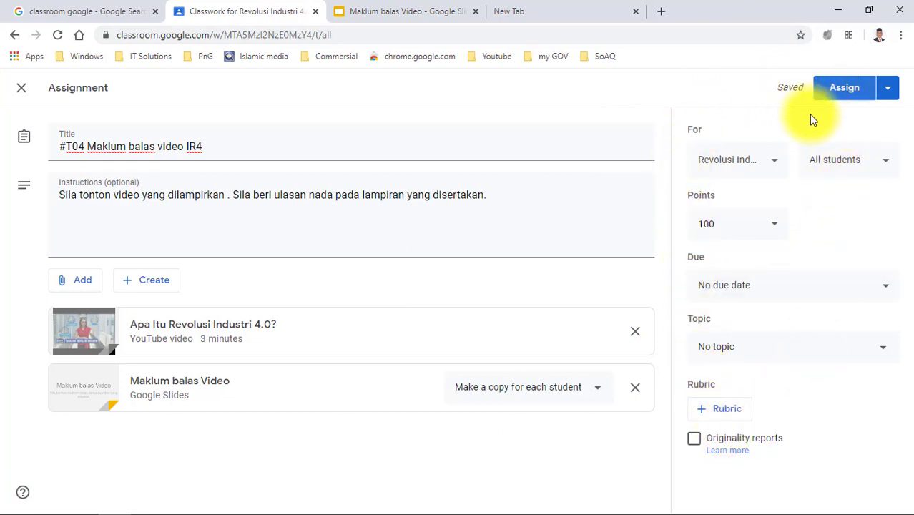
Set the assignment's points to 10 and its topic to Tugasan.
left_click(714, 223)
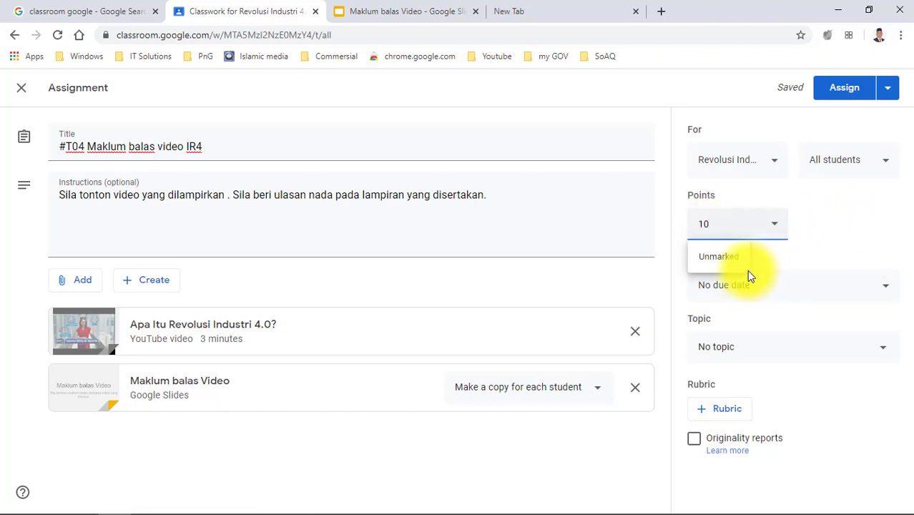
left_click(873, 226)
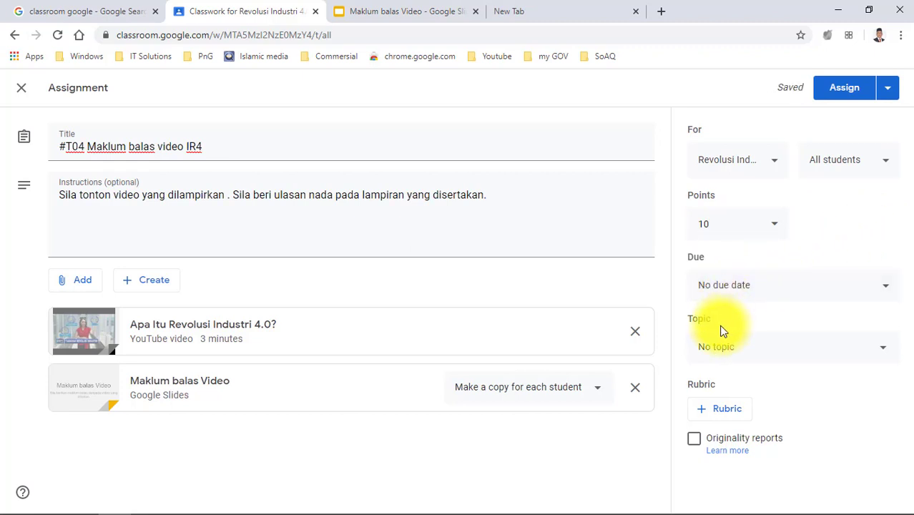
left_click(877, 353)
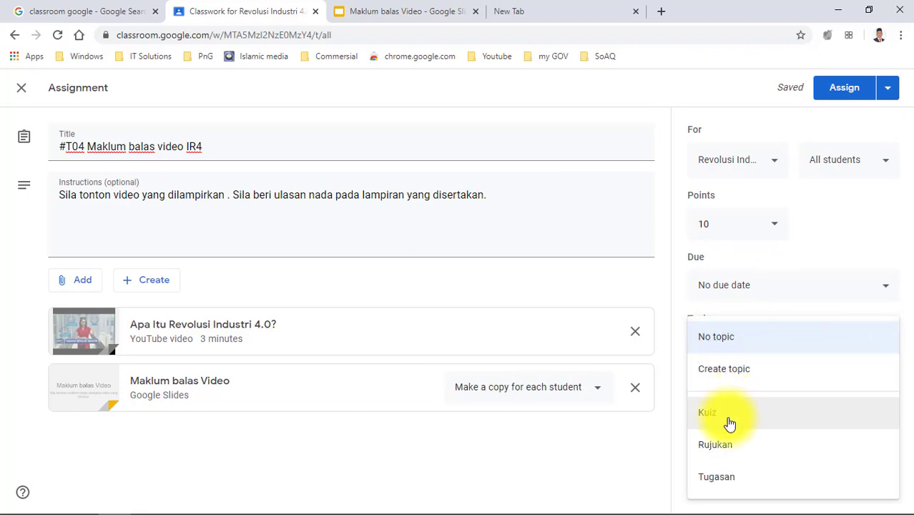
left_click(734, 484)
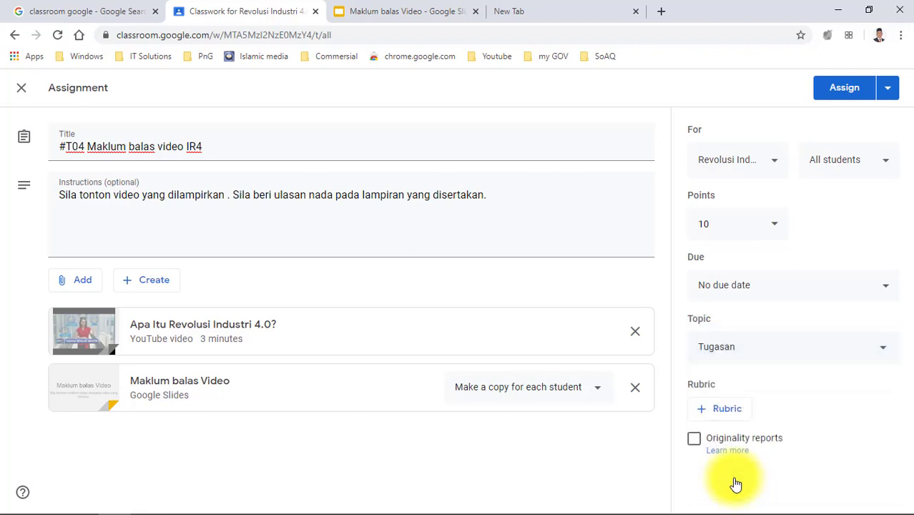
Examine the assignment's rubric options and the classes and students it can be given to, without changing them.
left_click(720, 412)
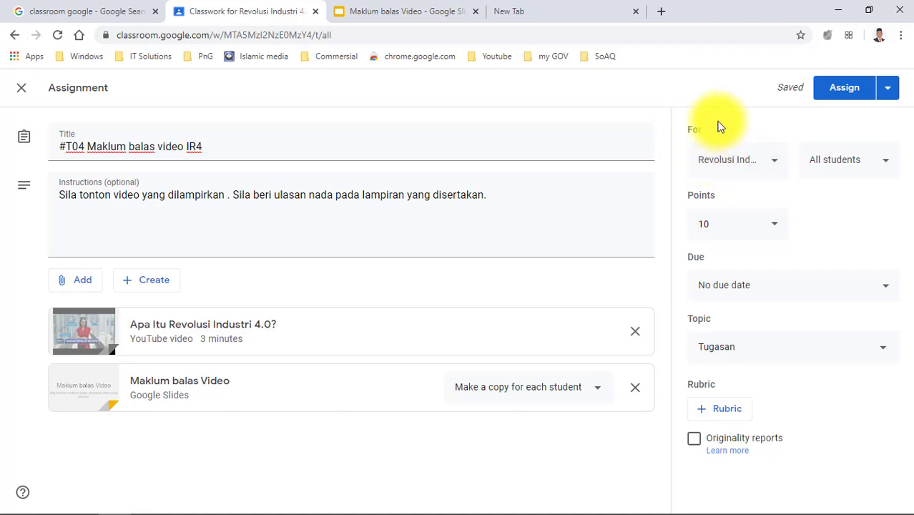
left_click(772, 163)
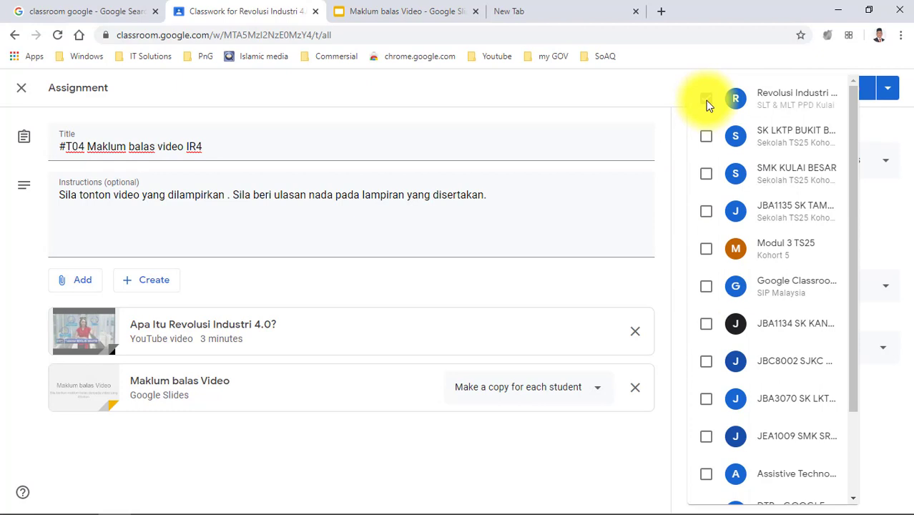
left_click(603, 98)
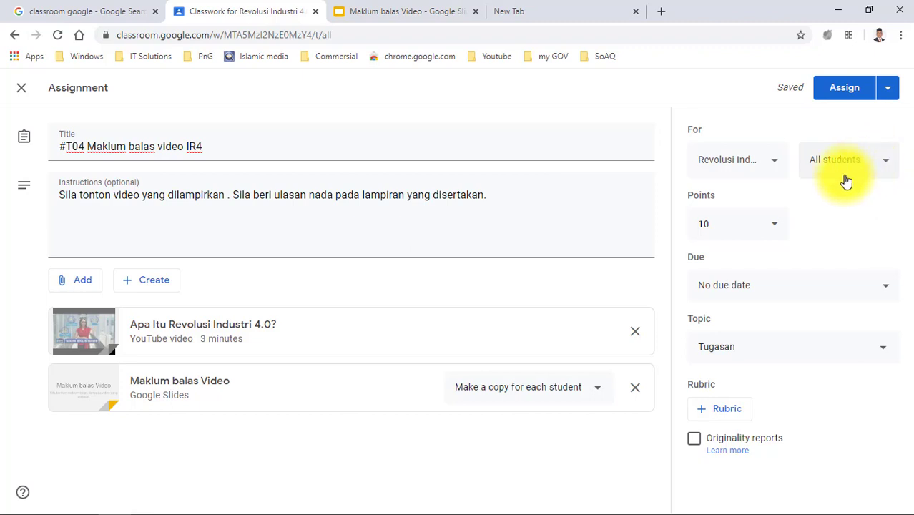
left_click(888, 163)
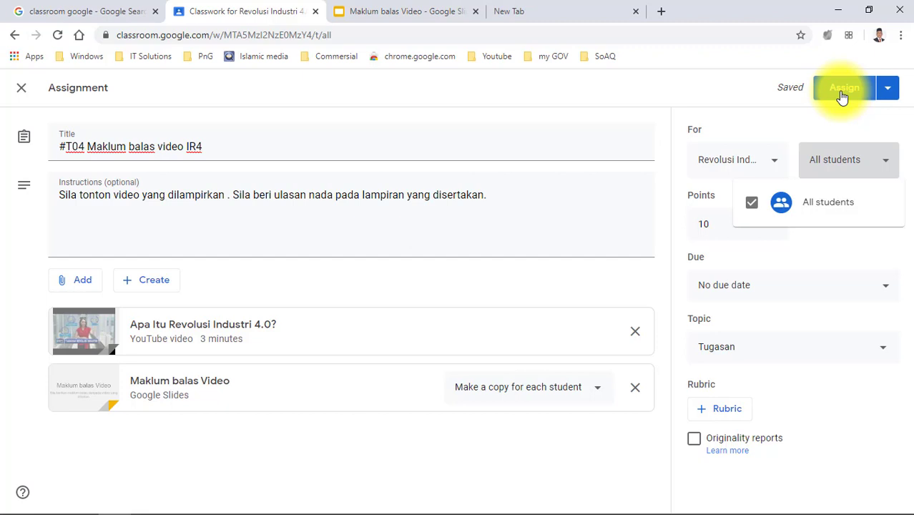
left_click(894, 91)
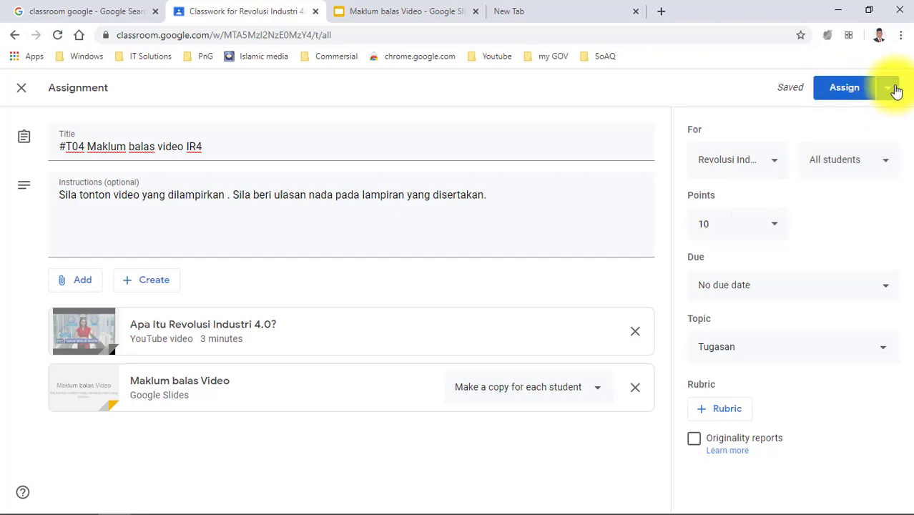
Look at the scheduling choice, but assign "#T04 Maklum balas video IR4" to the students immediately and confirm.
left_click(894, 90)
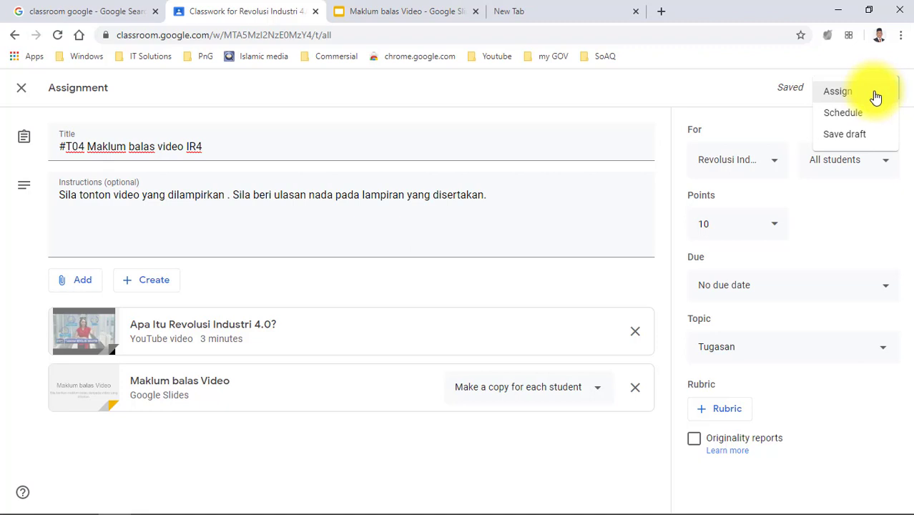
left_click(851, 115)
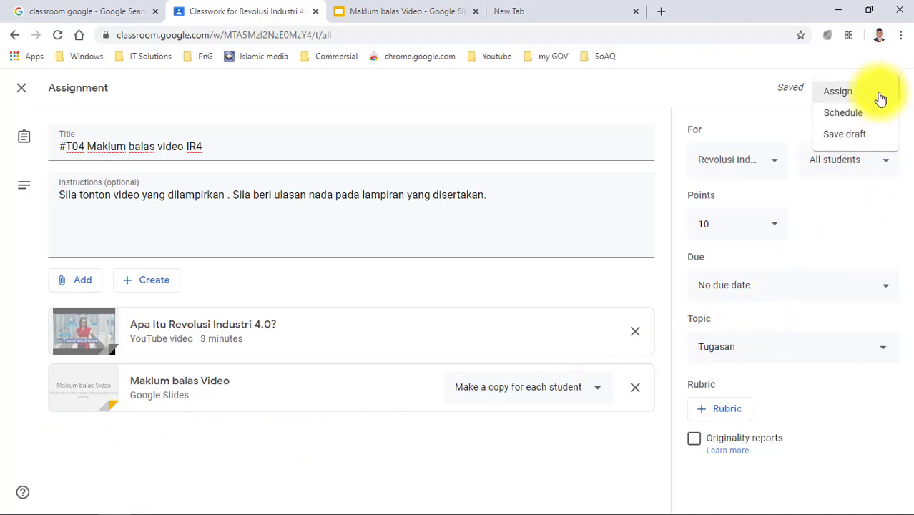
left_click(850, 101)
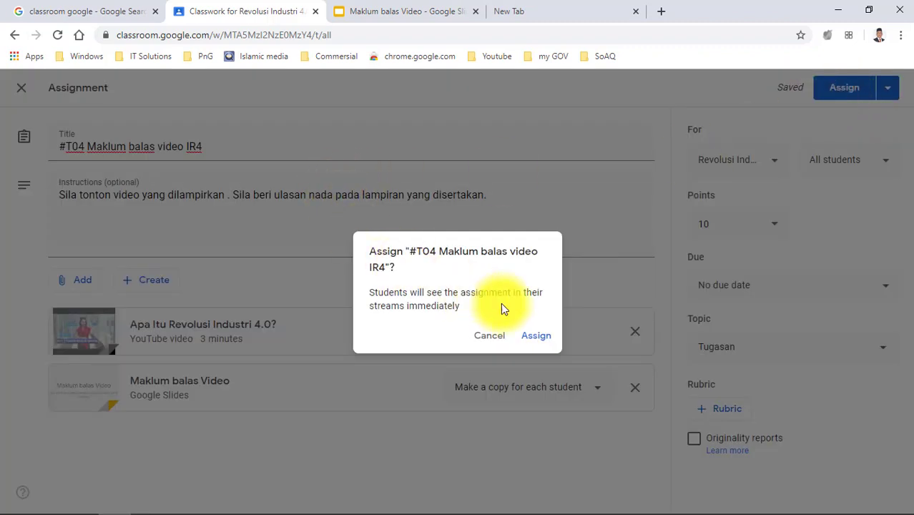
left_click(535, 339)
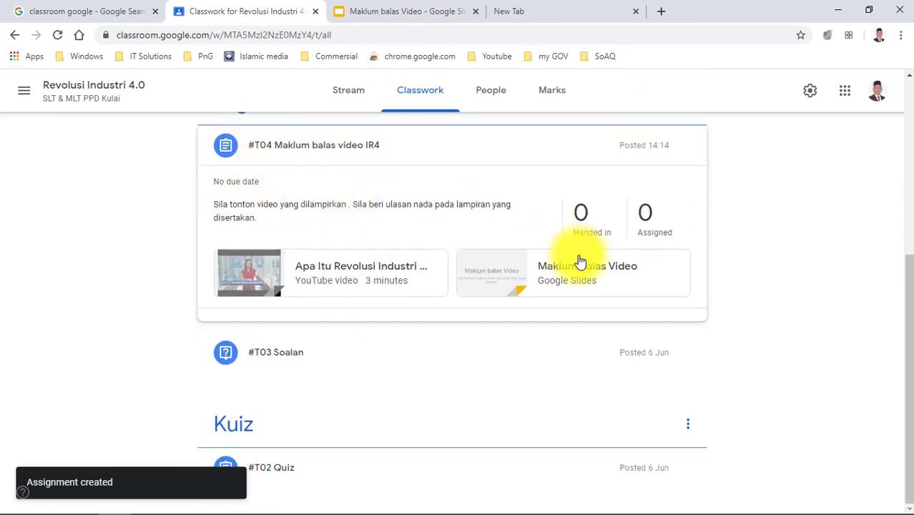
Examine the posted #T04 Maklum balas video IR4 assignment and the other items under the Rujukan, Tugasan and Kuiz topics.
scroll(419, 259, "up", 4)
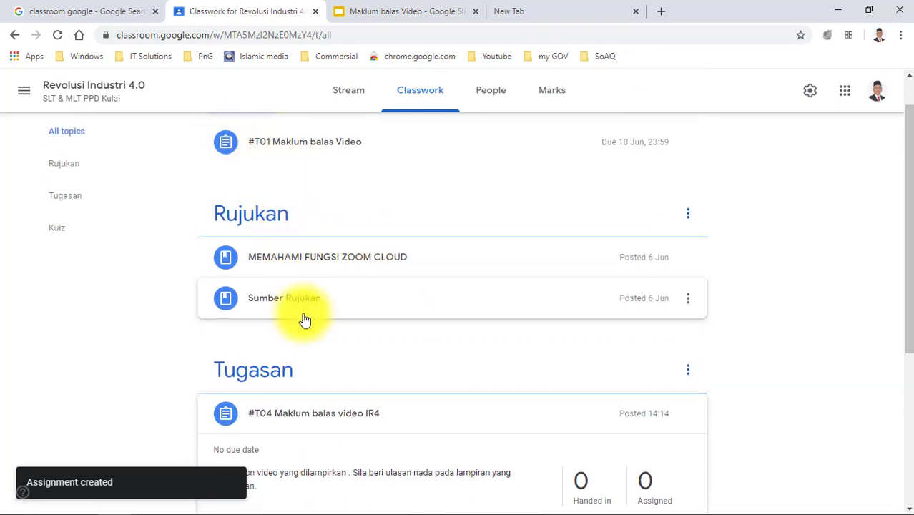
scroll(302, 319, "down", 2)
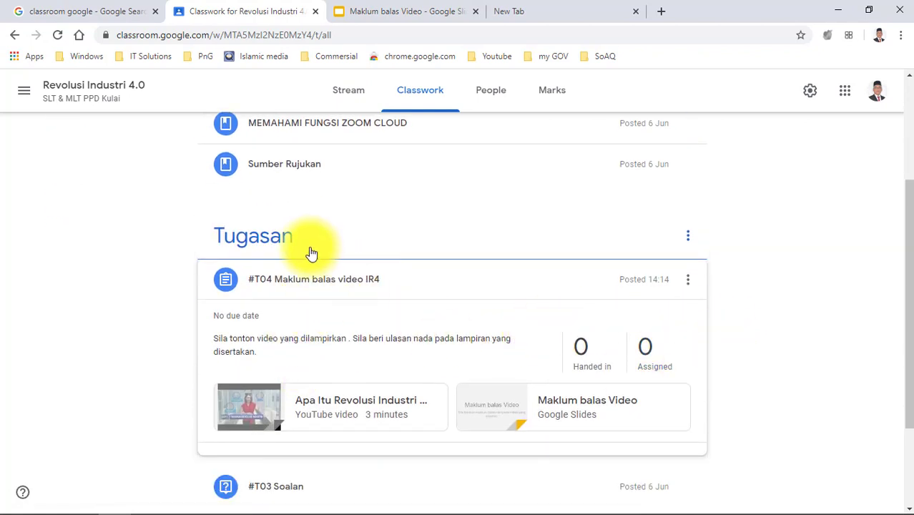
scroll(310, 286, "down", 2)
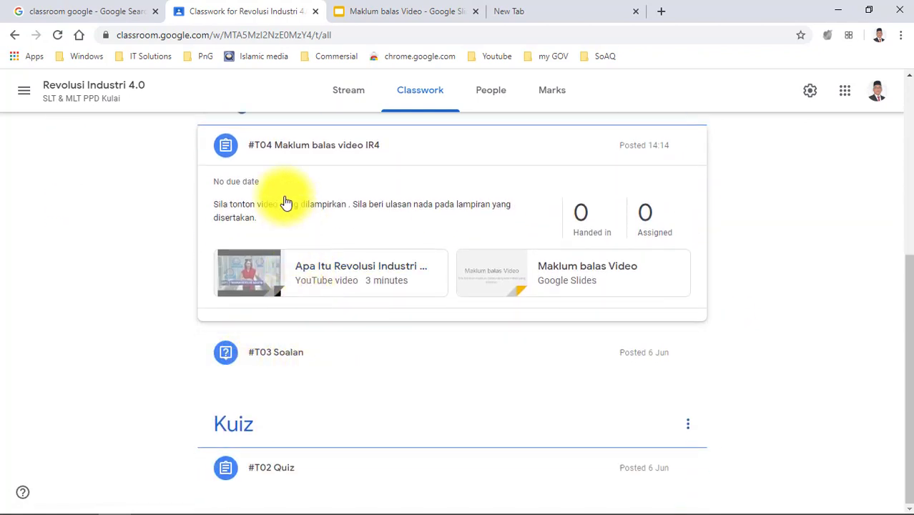
scroll(286, 254, "up", 4)
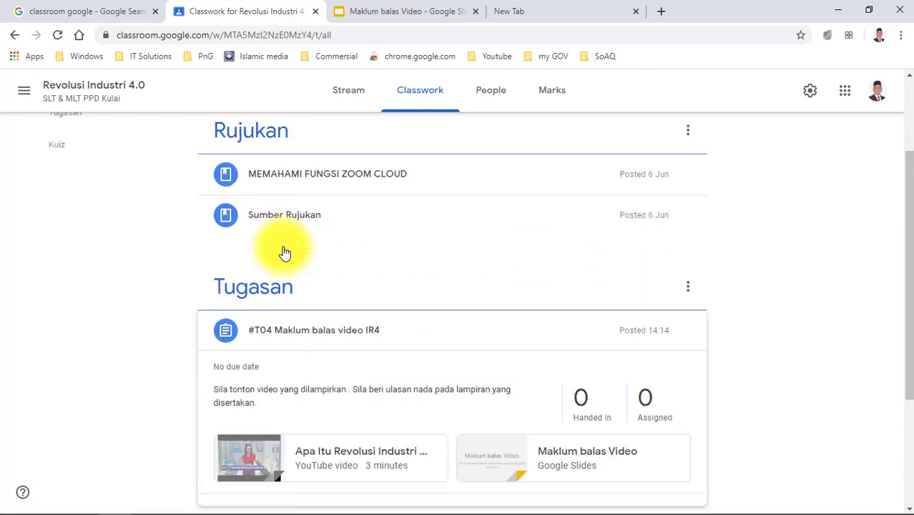
scroll(299, 325, "down", 4)
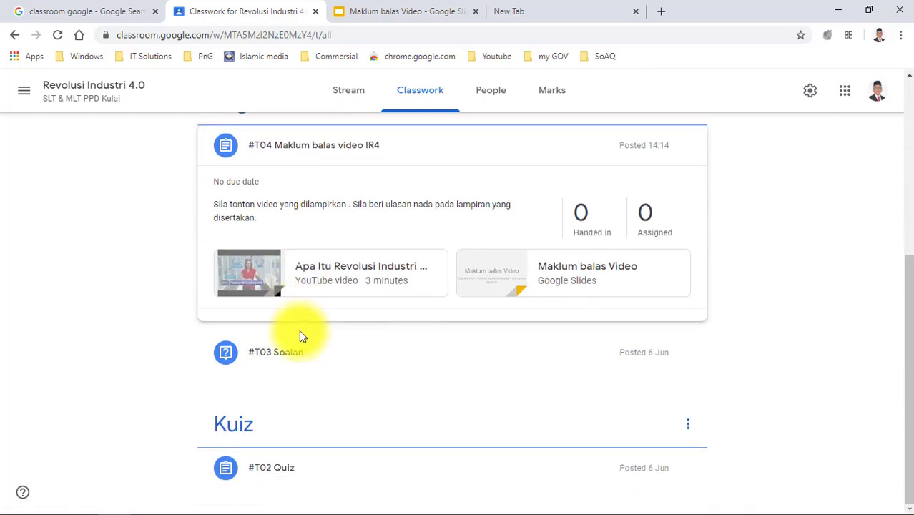
scroll(302, 372, "up", 1)
scroll(299, 377, "up", 5)
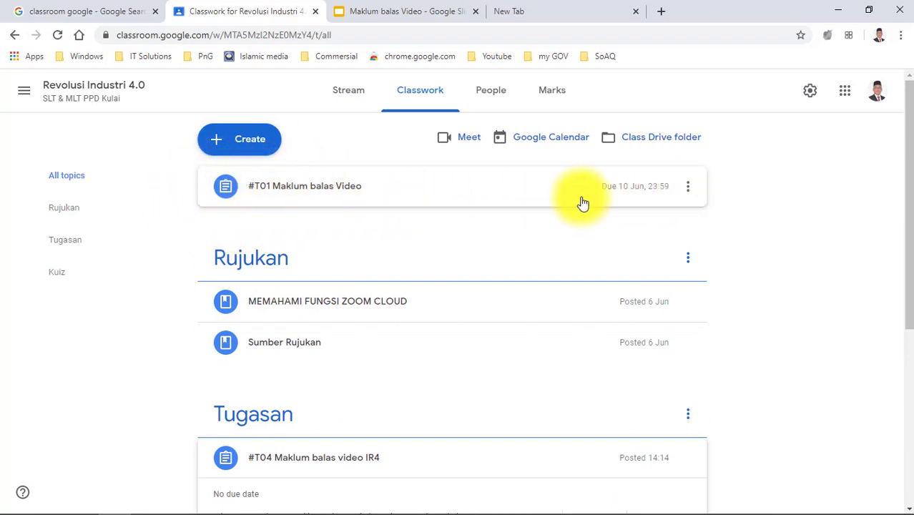
Open the #T01 Maklum balas Video assignment for editing and remove its due date.
left_click(688, 195)
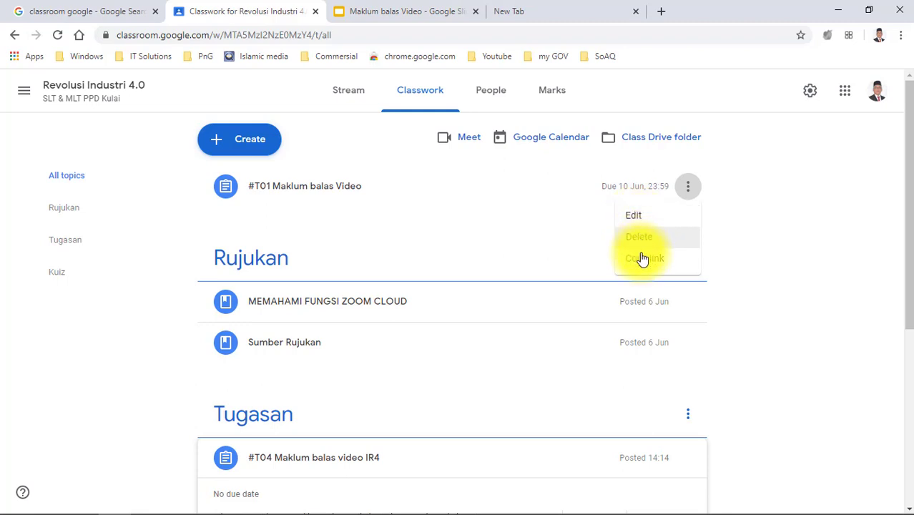
left_click(641, 217)
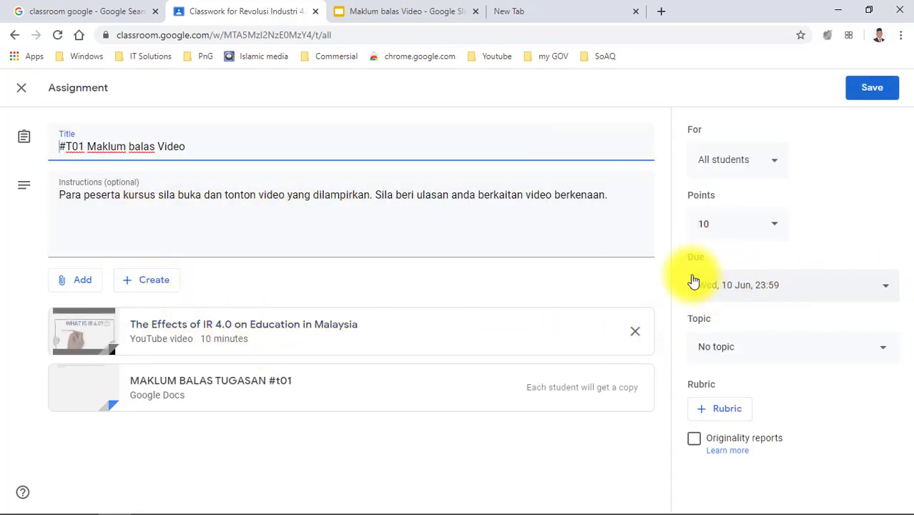
left_click(884, 289)
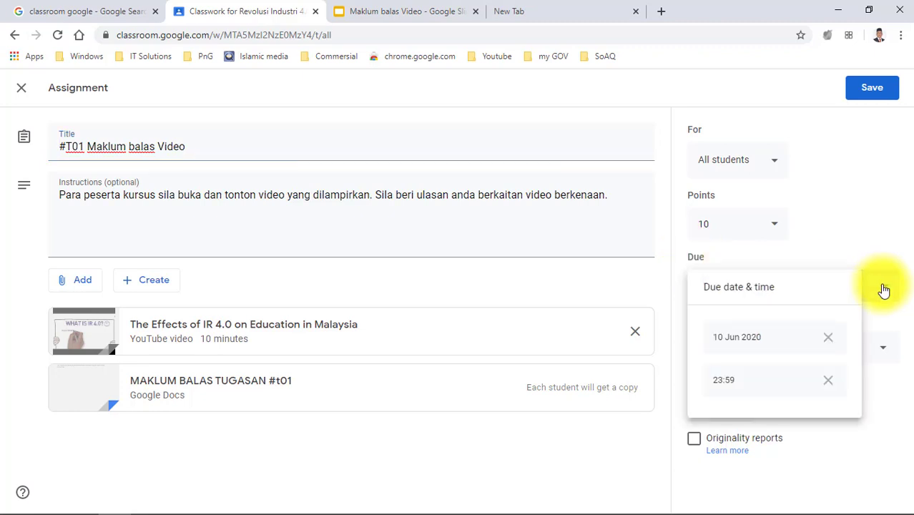
left_click(828, 337)
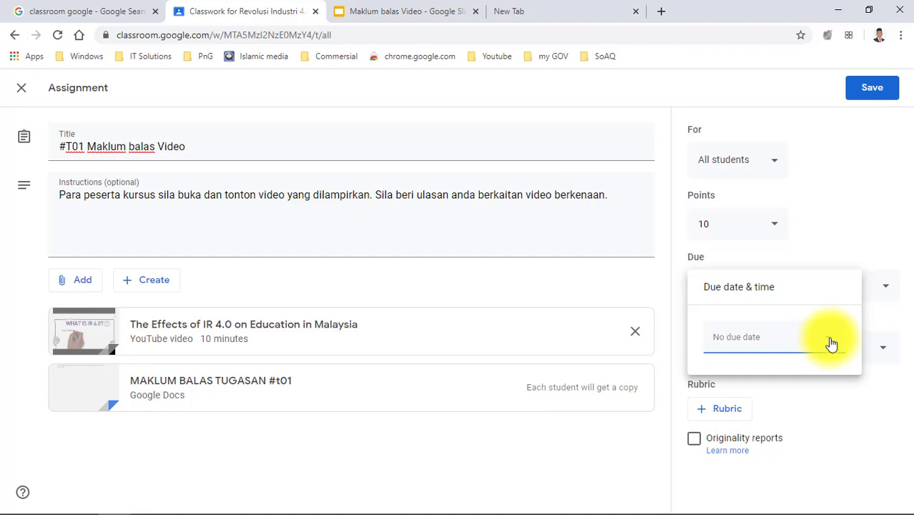
left_click(542, 270)
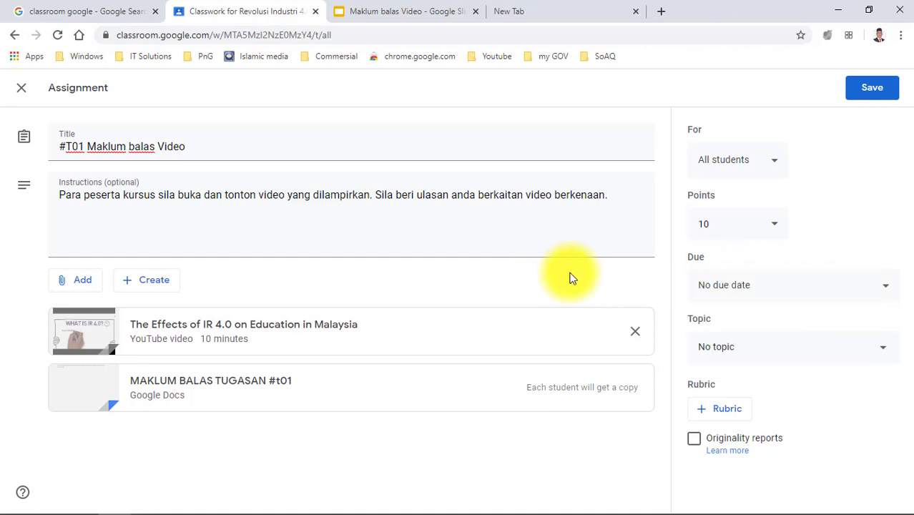
Set the topic of #T01 Maklum balas Video to Tugasan, save the assignment and check its place in the classwork list.
left_click(877, 352)
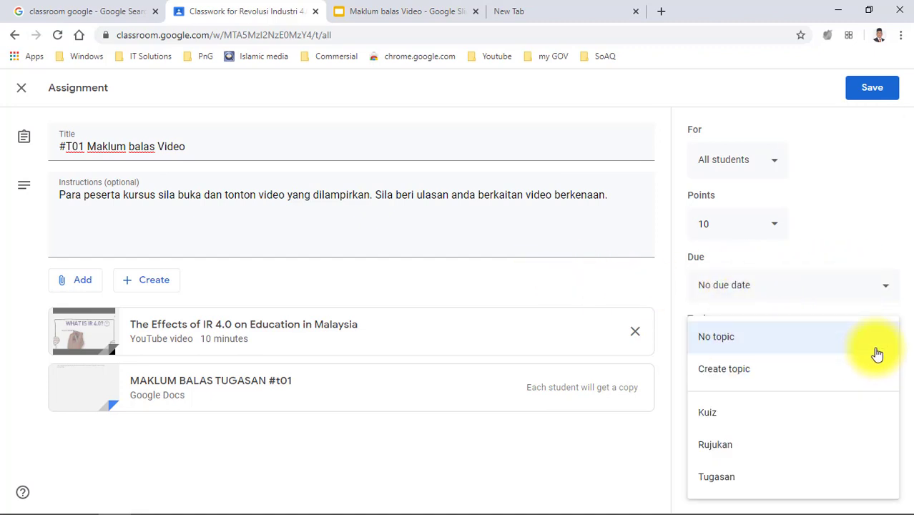
left_click(718, 477)
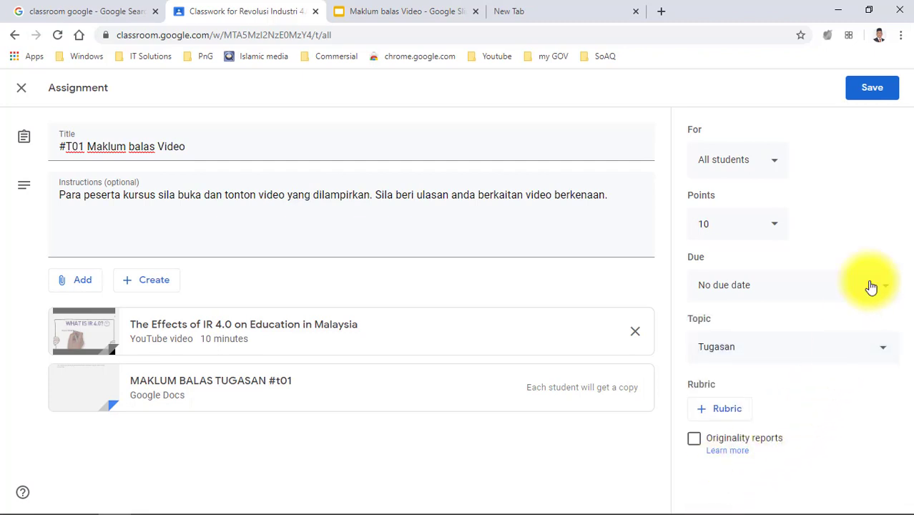
left_click(873, 93)
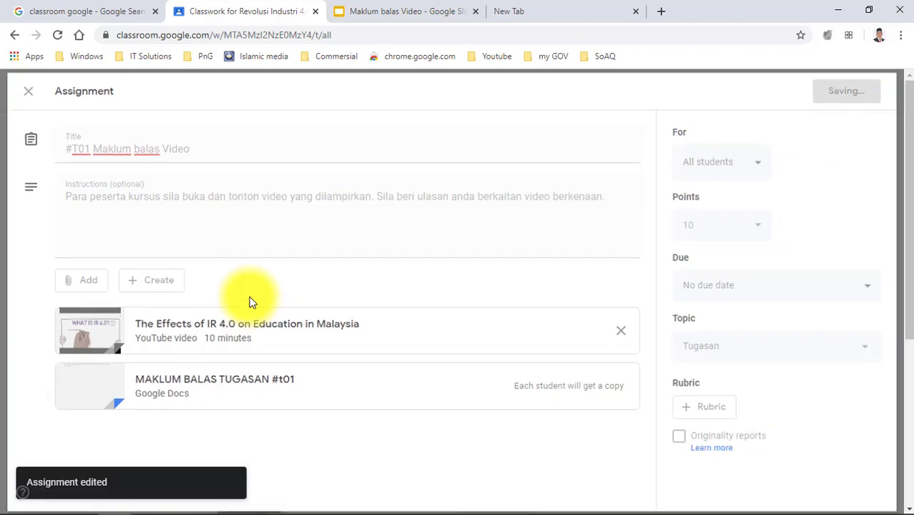
scroll(244, 197, "down", 3)
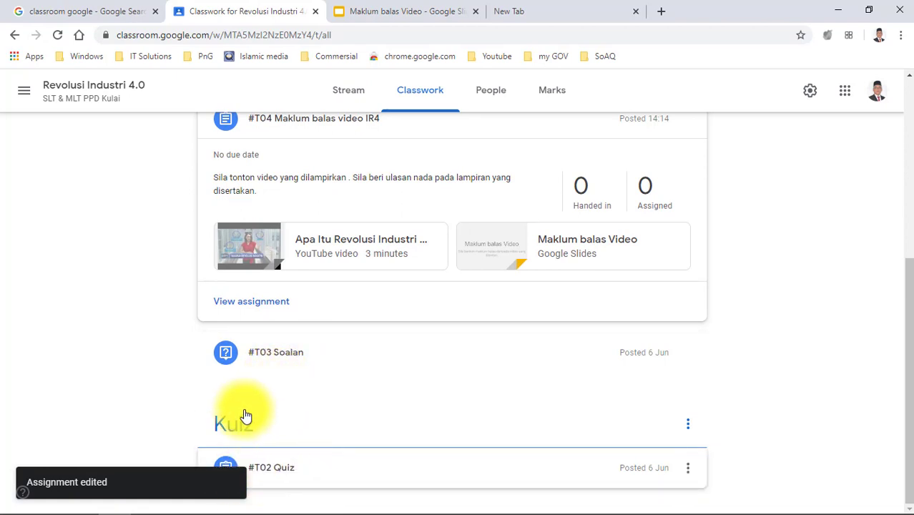
scroll(340, 384, "up", 5)
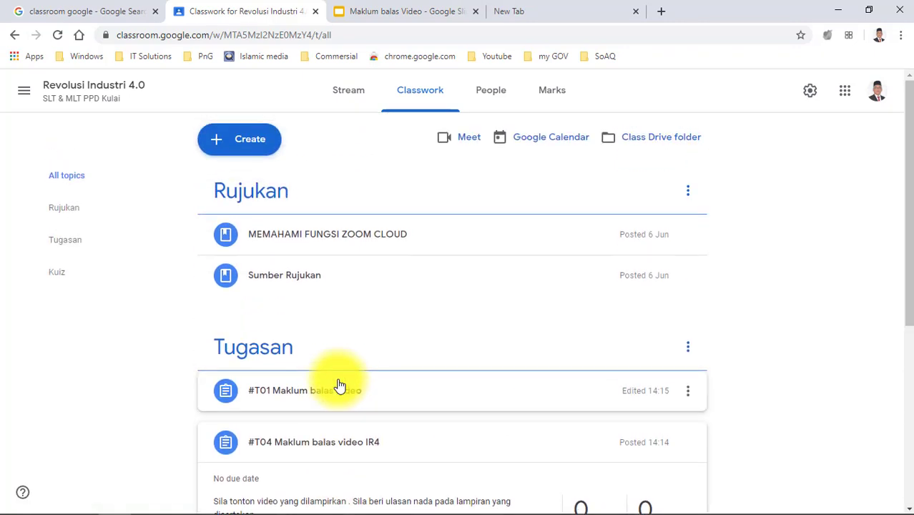
Create a new quiz assignment and title it "#T05 Kuiz Revolusi Industri 4.0".
left_click(221, 146)
left_click(264, 183)
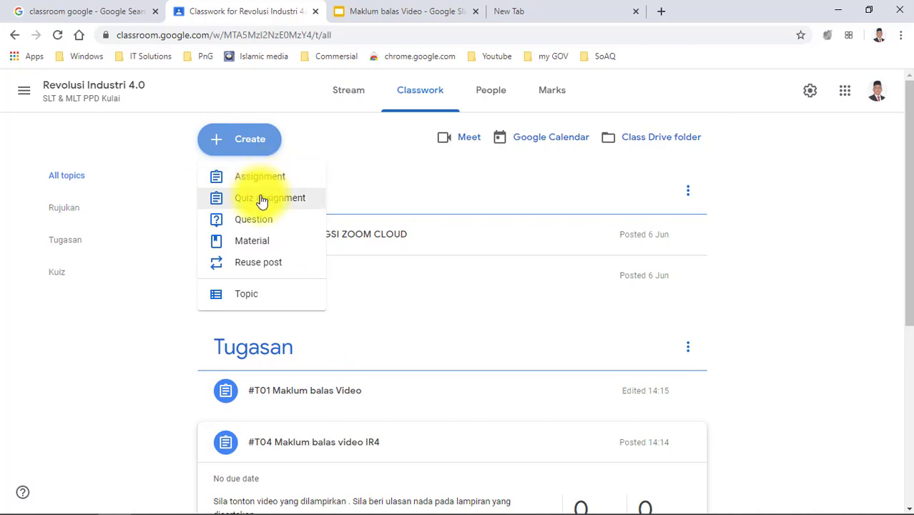
scroll(285, 261, "down", 5)
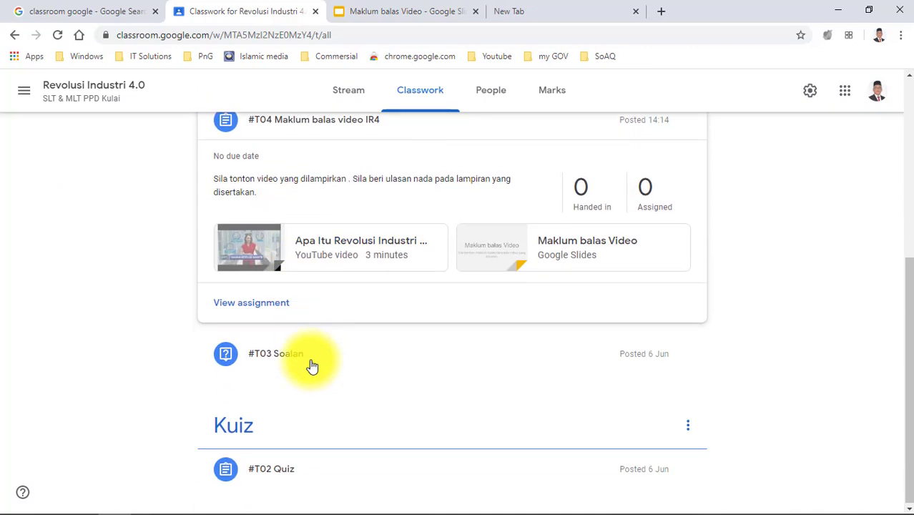
scroll(276, 371, "up", 5)
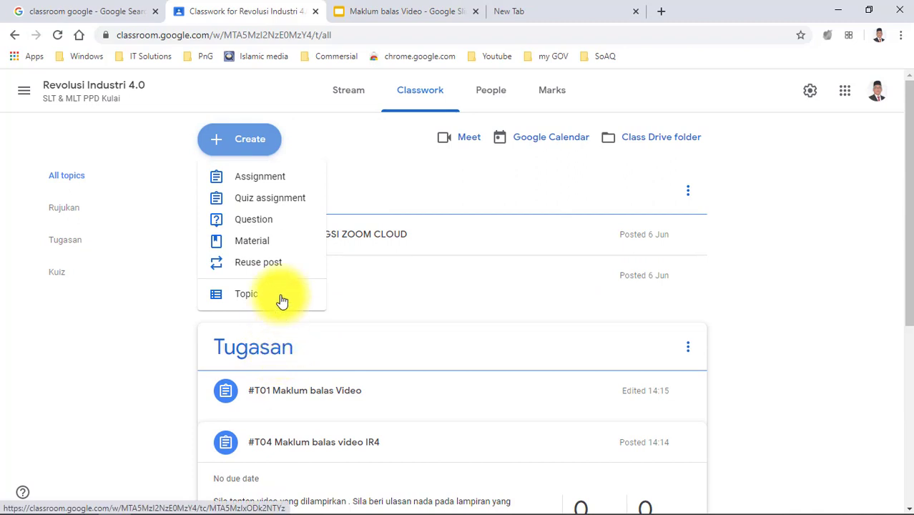
left_click(243, 202)
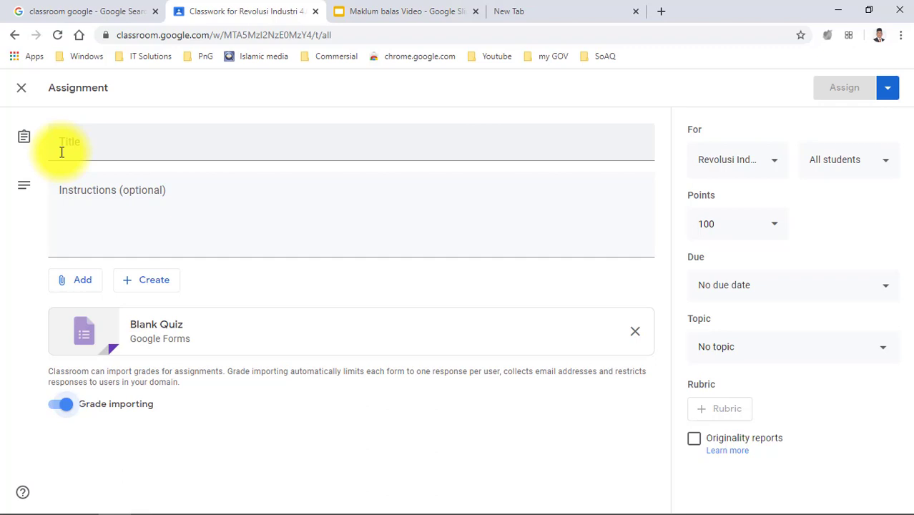
left_click(63, 151)
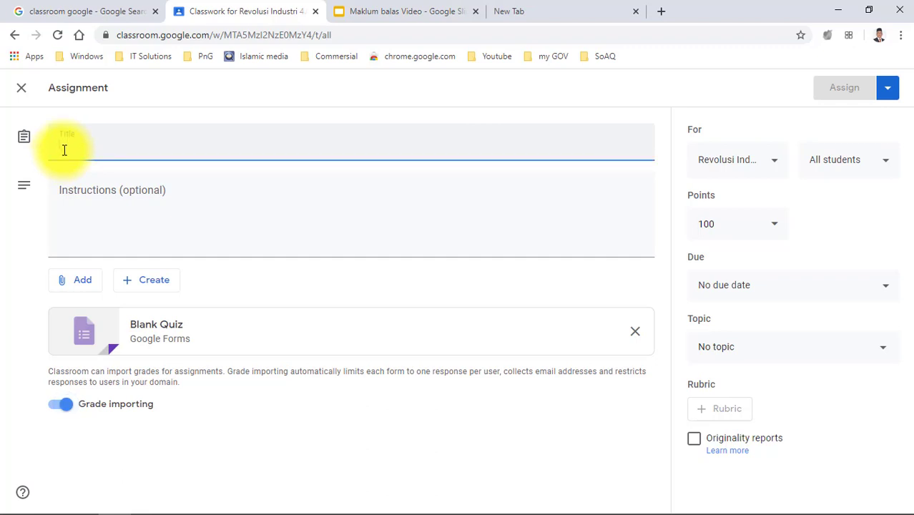
type("#")
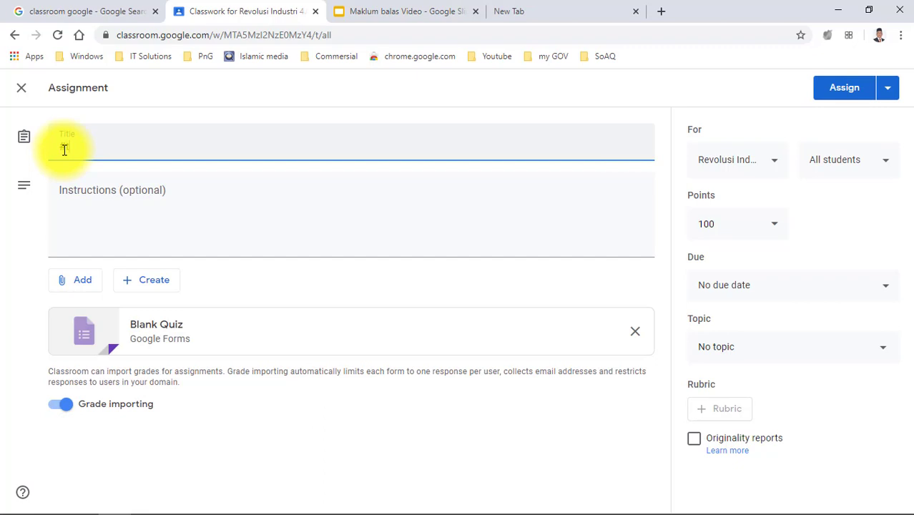
type("T05 Kuiz")
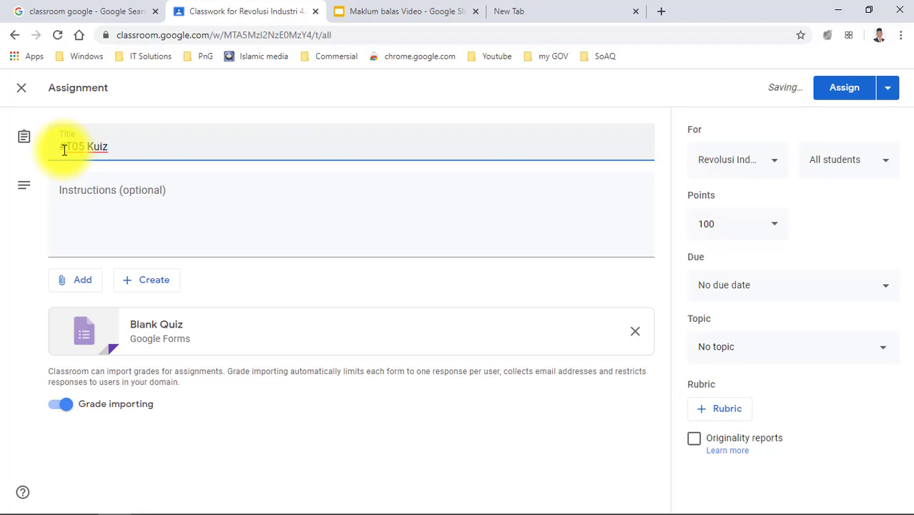
type(" Revolusi")
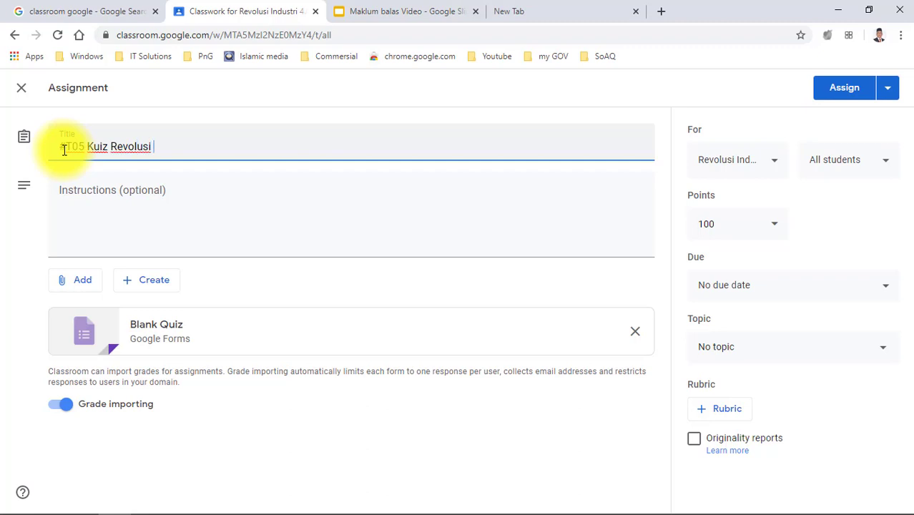
type(" Industri 4.0")
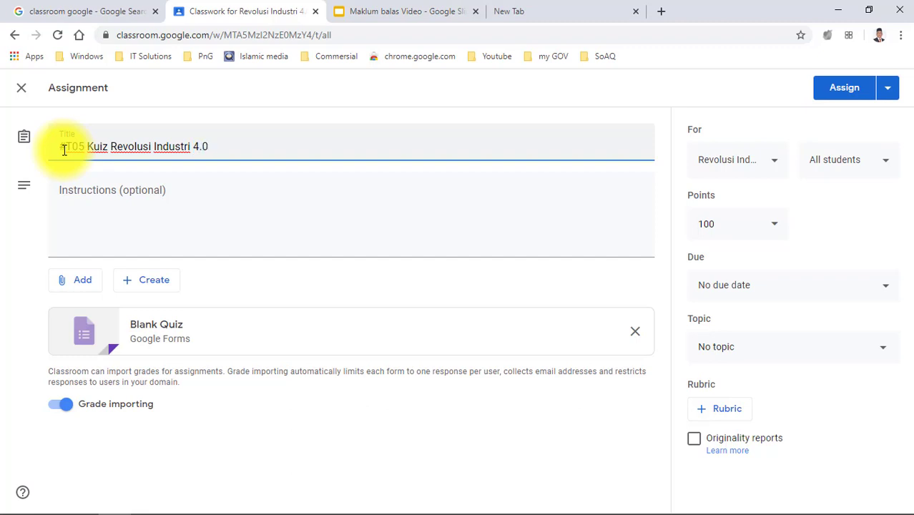
Enter "Sila jawab Quiz yang disediakan." as the quiz assignment's instructions.
left_click(82, 195)
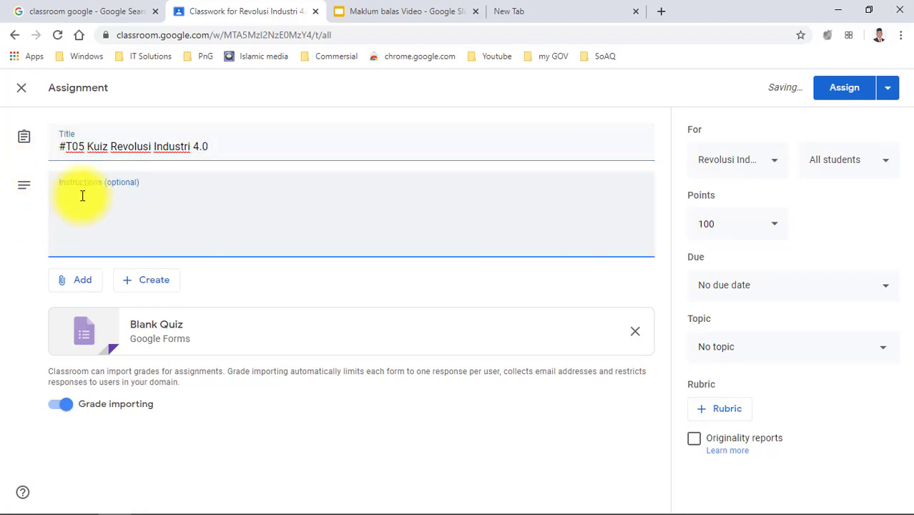
type("Sila jawab Quiz ya")
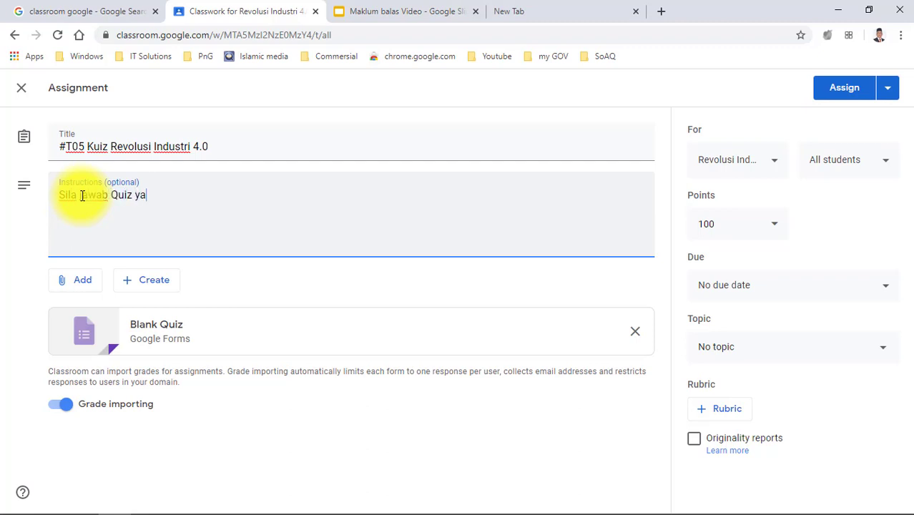
type("ng disediakan")
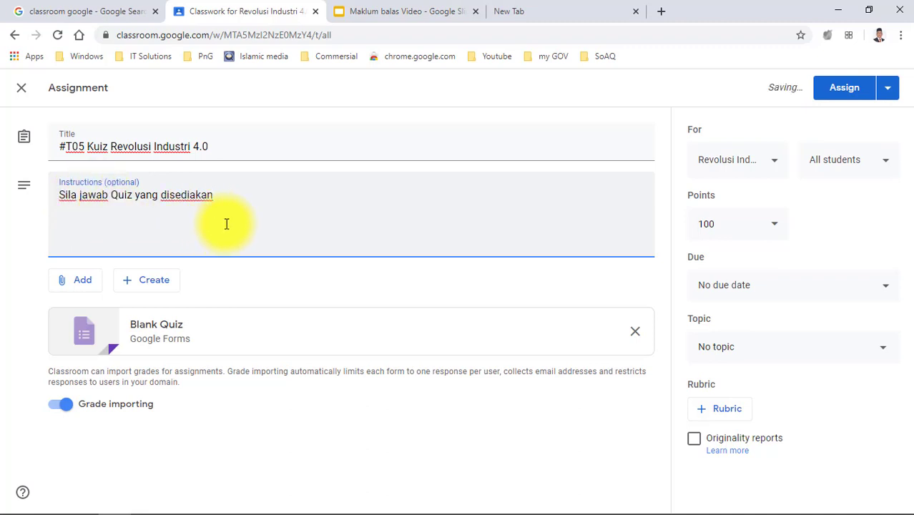
type(".")
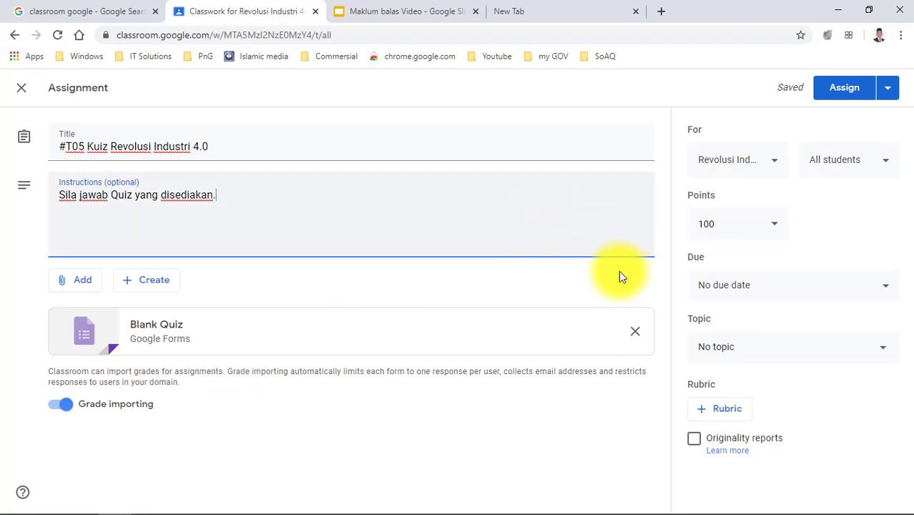
Remove the Blank Quiz form from the assignment and attach it again from the recent Google Drive files.
left_click(633, 331)
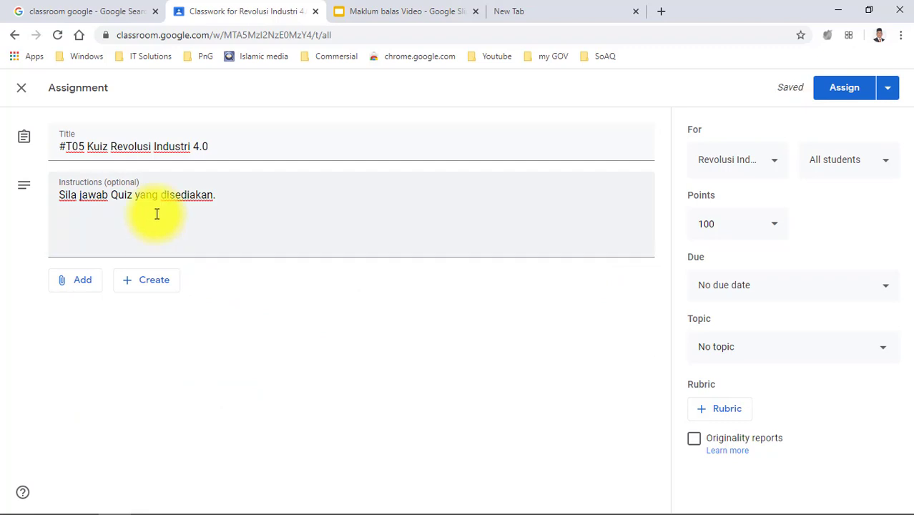
left_click(66, 287)
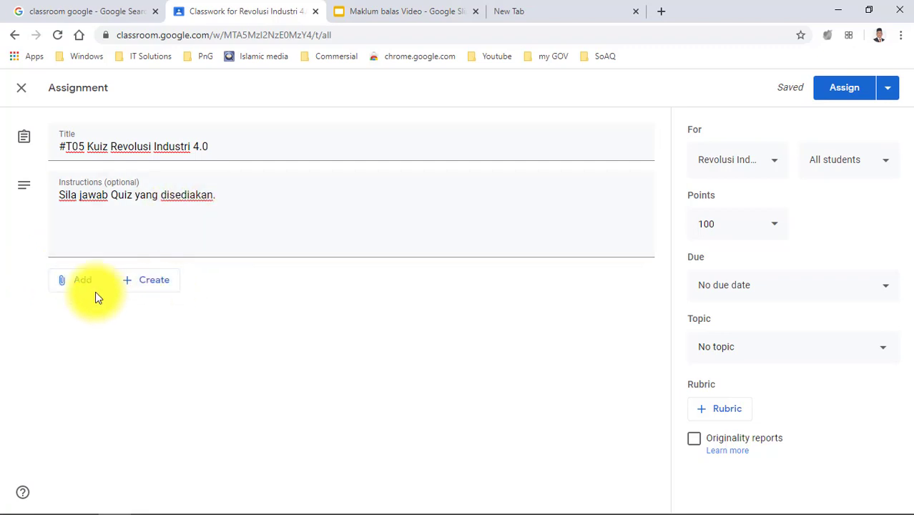
left_click(89, 290)
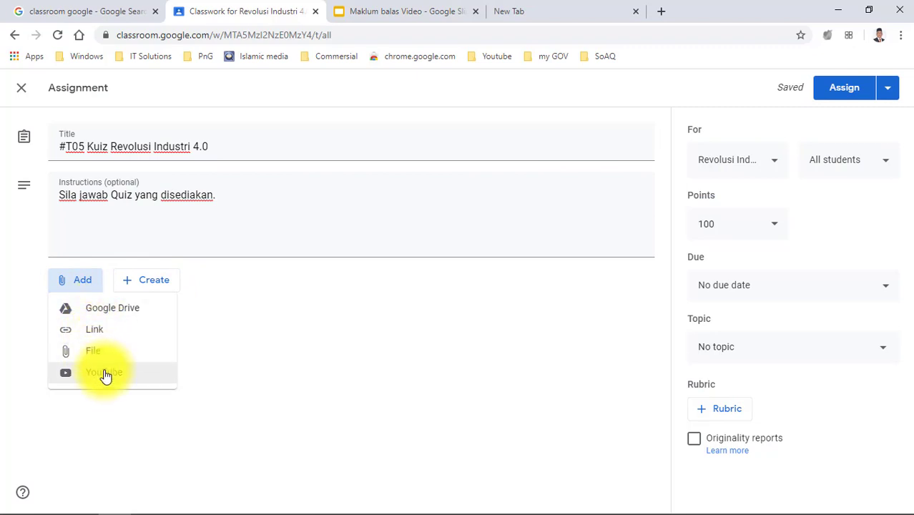
left_click(104, 315)
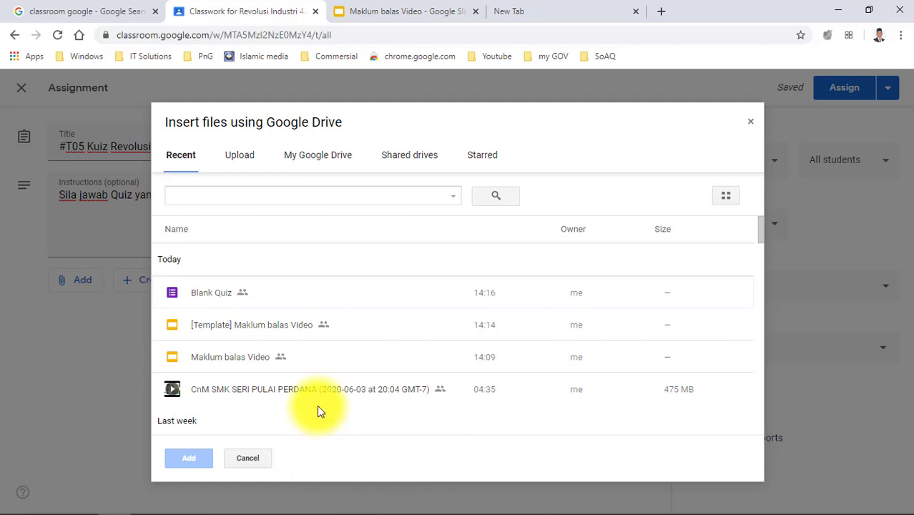
left_click(188, 299)
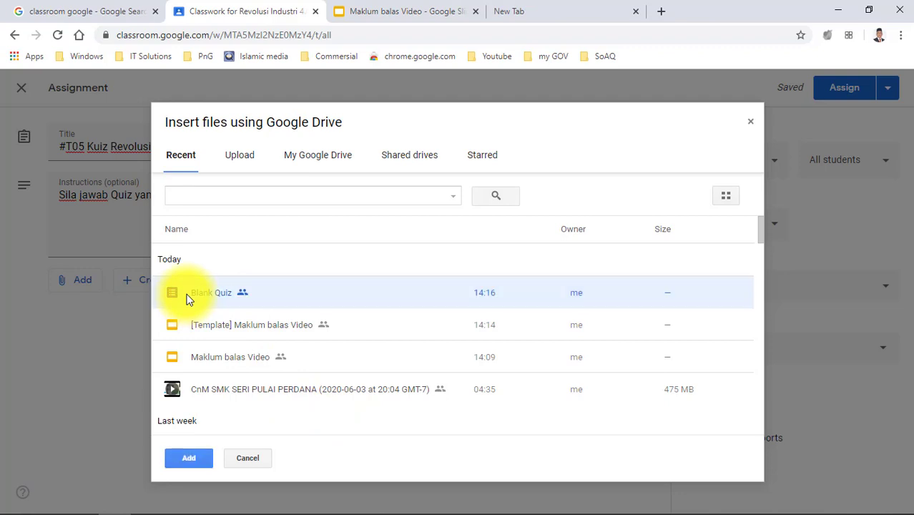
left_click(191, 457)
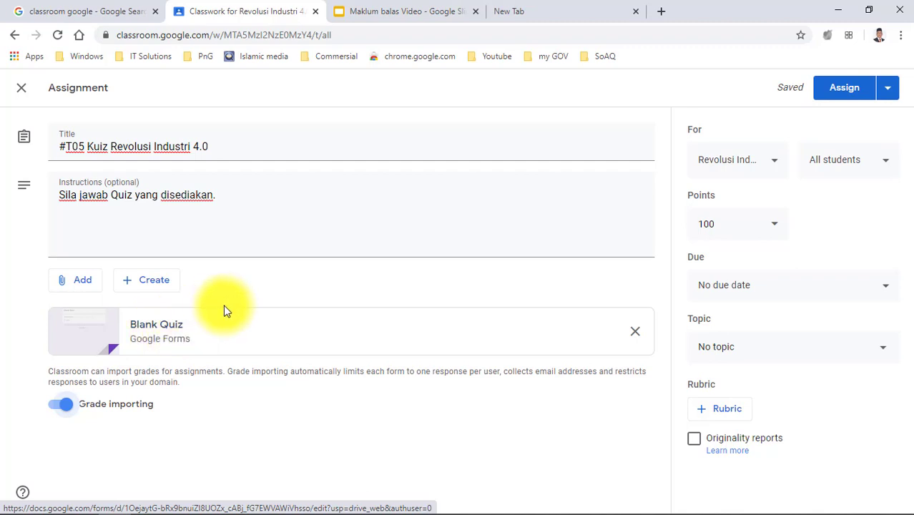
left_click(127, 286)
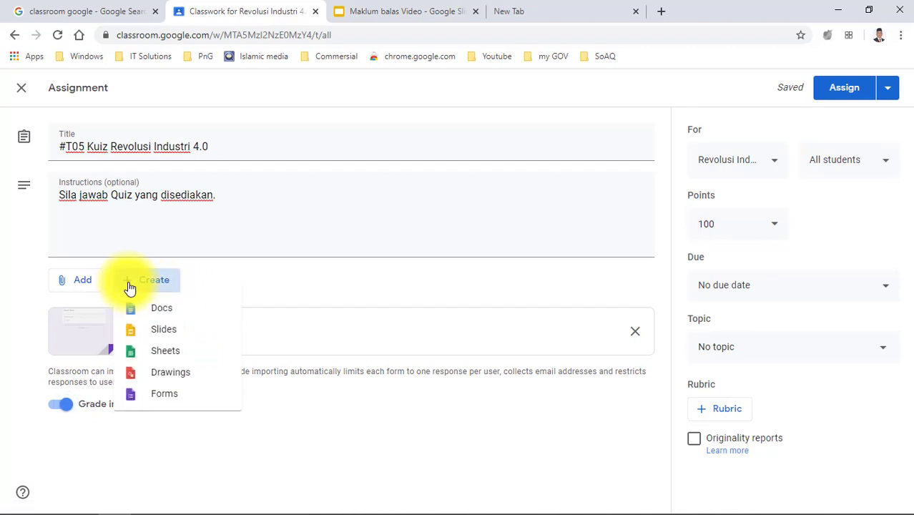
left_click(319, 271)
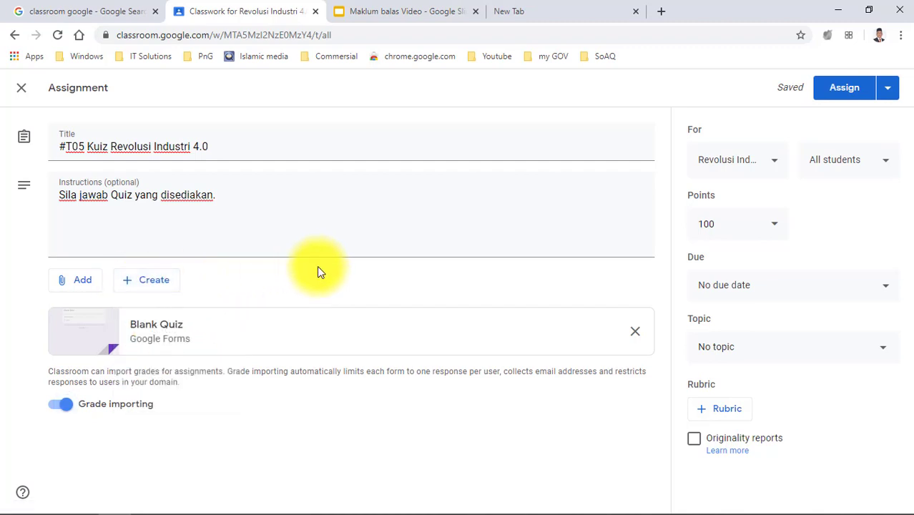
Search the web for "quizizz" in a new browser tab and open the Quizizz website.
left_click(662, 13)
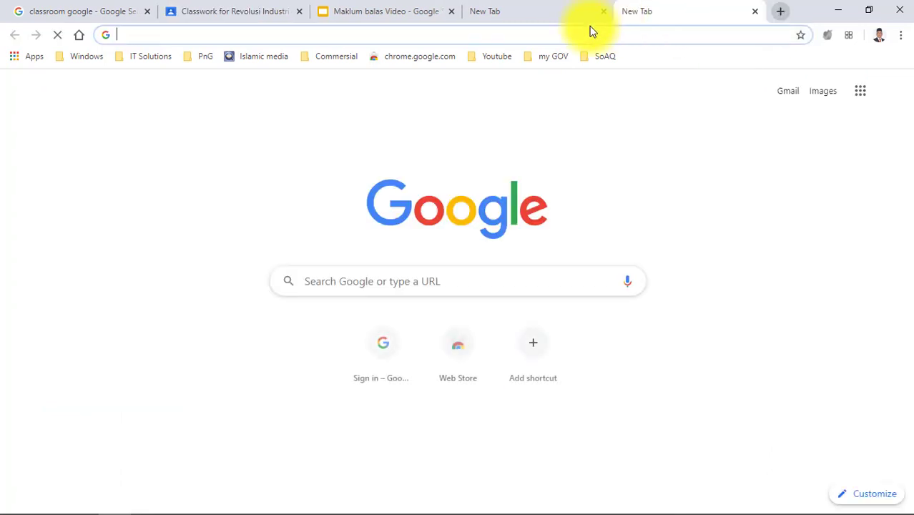
left_click(362, 289)
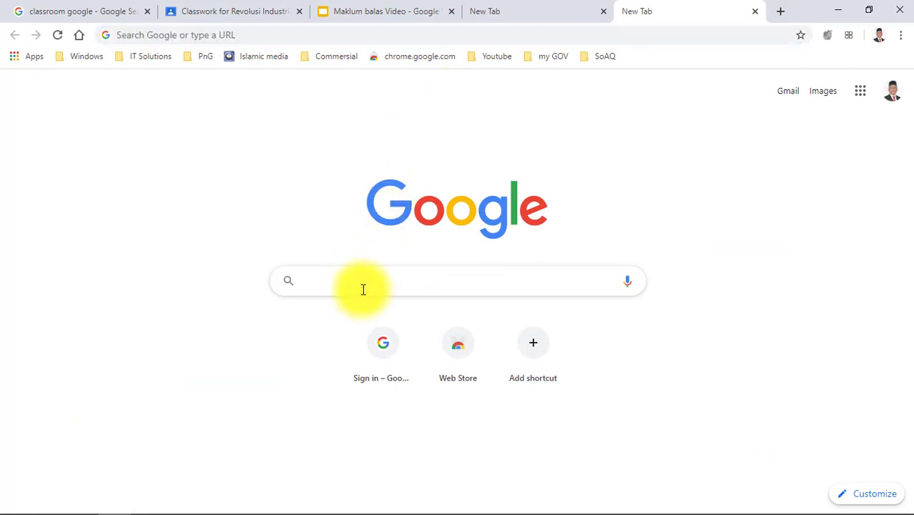
type("quizizz")
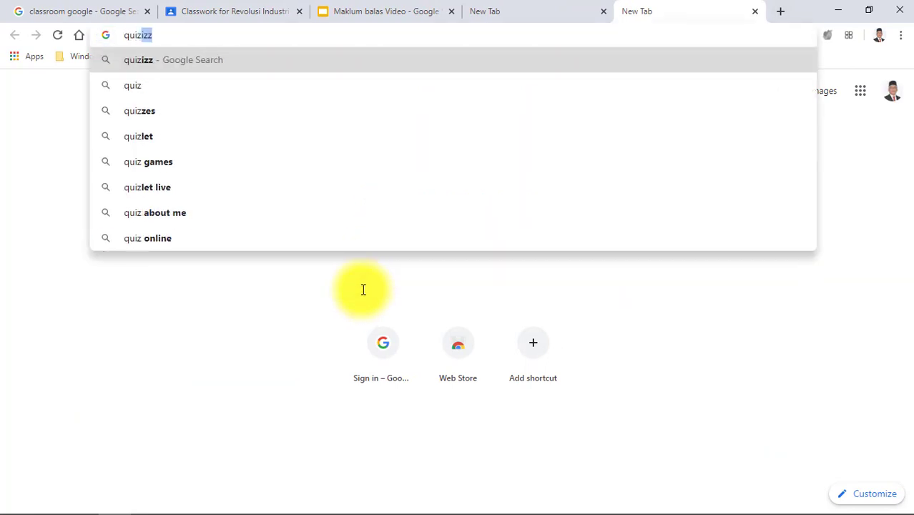
left_click(178, 65)
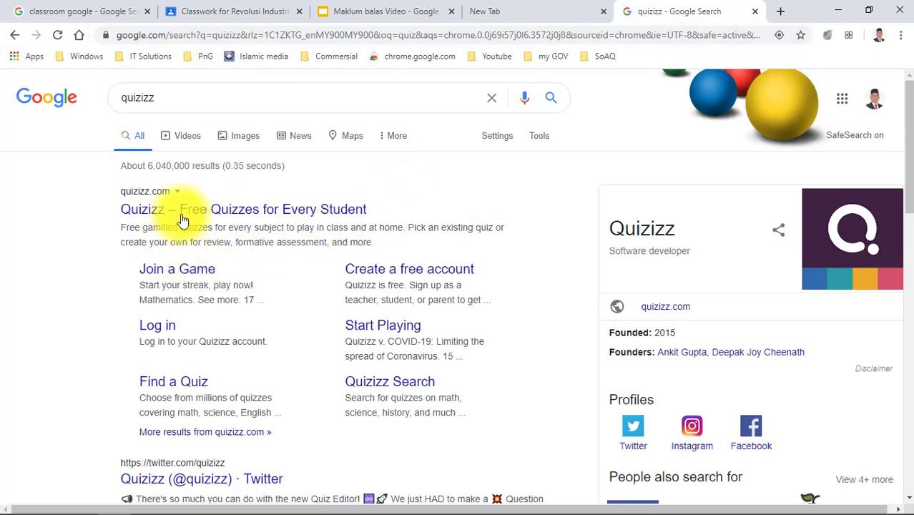
left_click(184, 216)
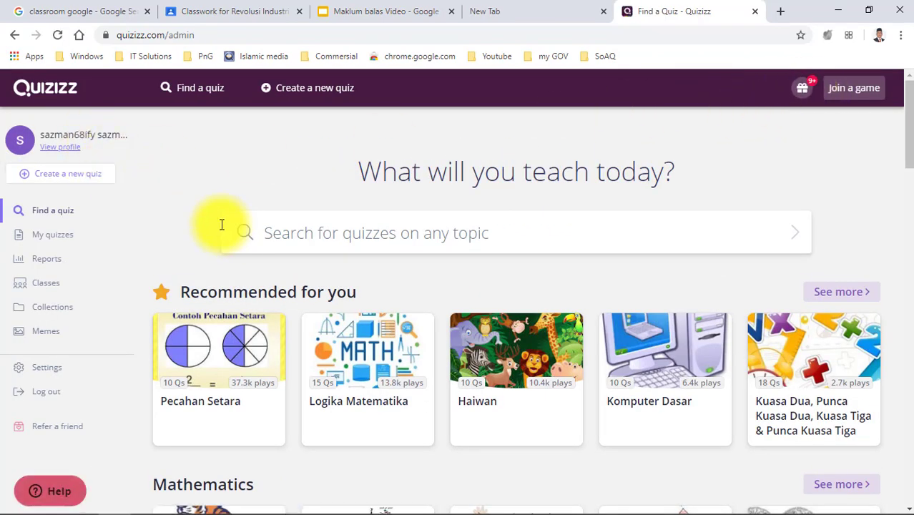
Search the Quizizz library for quizzes on "revolusi industri 4.0".
scroll(222, 244, "down", 2)
scroll(233, 246, "down", 2)
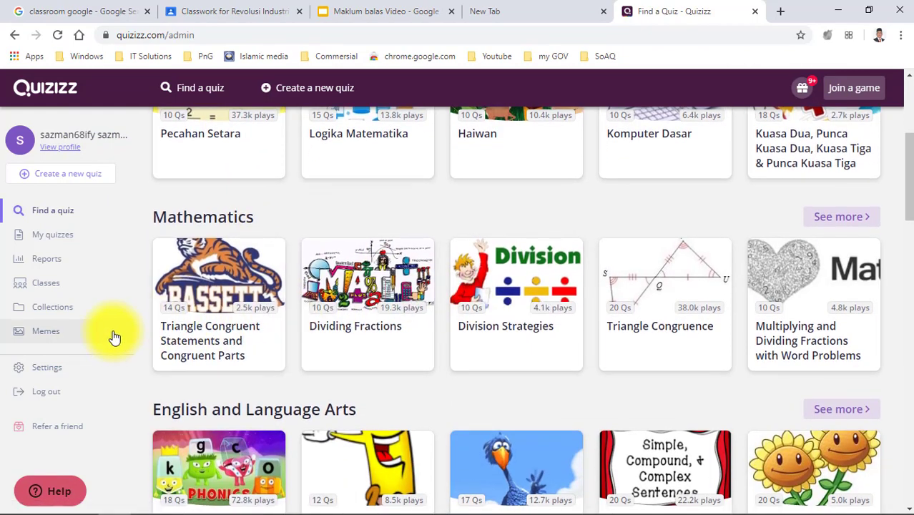
scroll(112, 337, "up", 3)
scroll(103, 313, "up", 1)
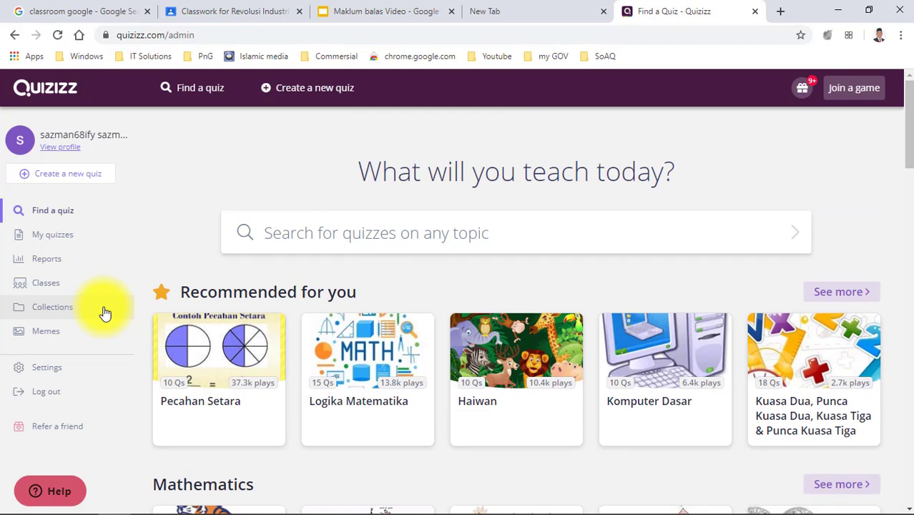
left_click(311, 233)
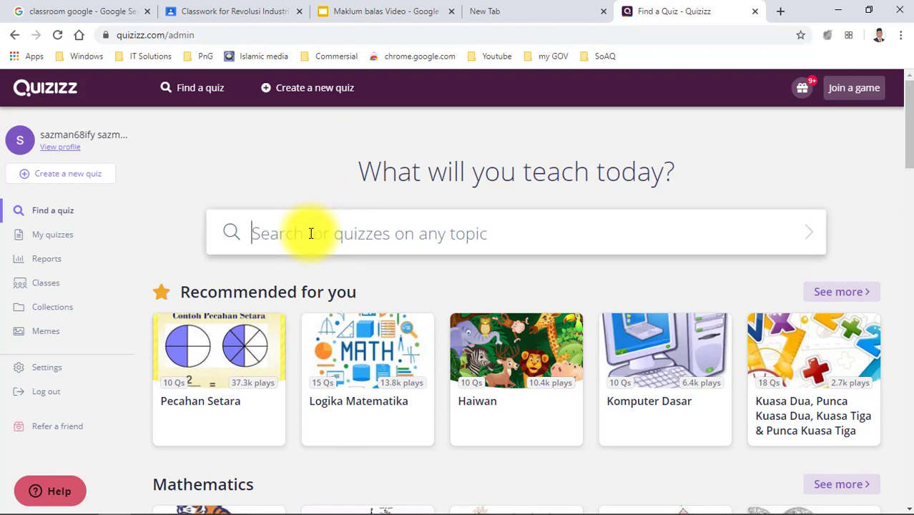
type("uizizz")
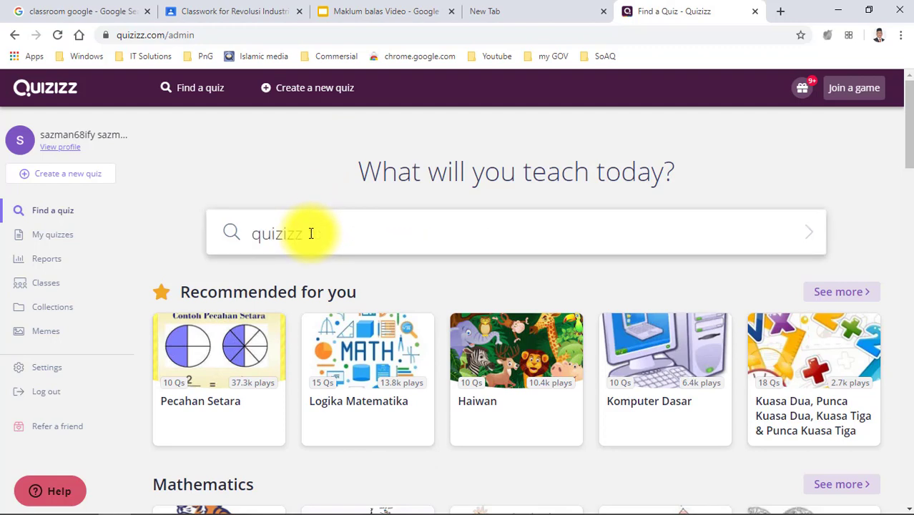
key("BackSpace")
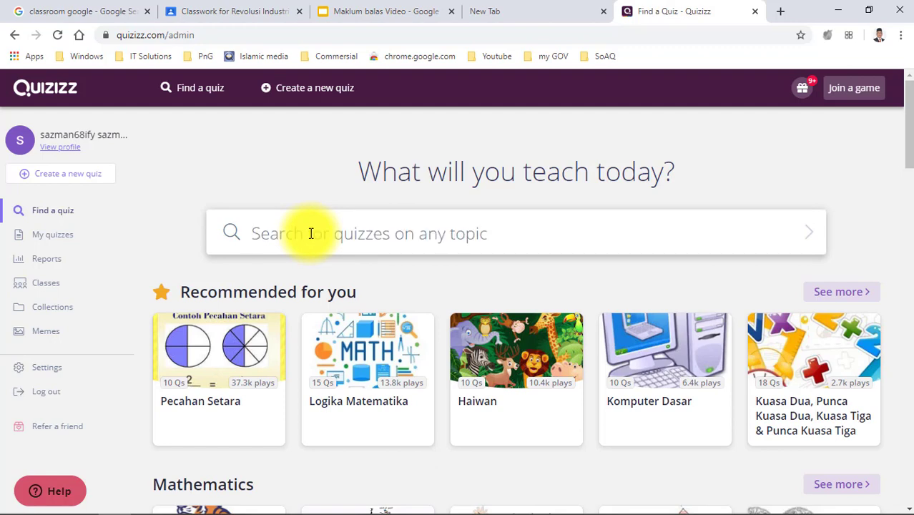
type("reolusi")
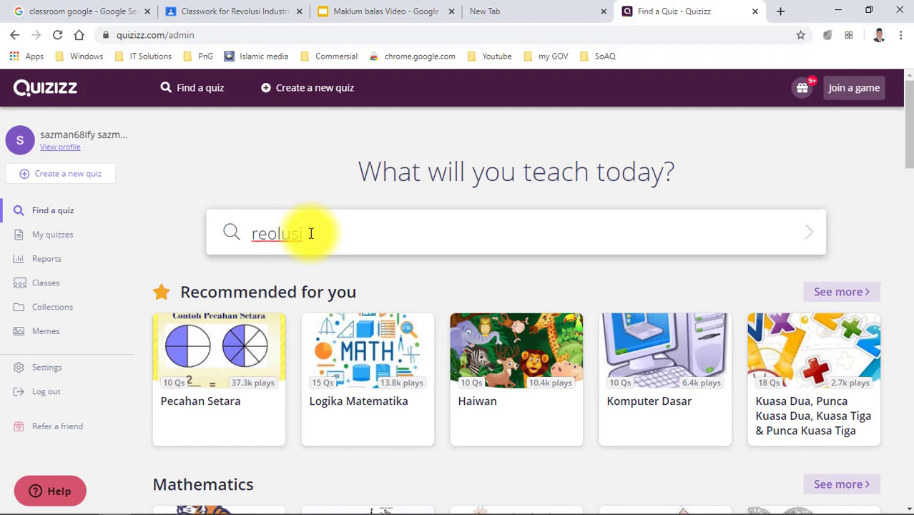
key("BackSpace")
key("BackSpace")
key("BackSpace")
key("BackSpace")
type("olusi industri 4")
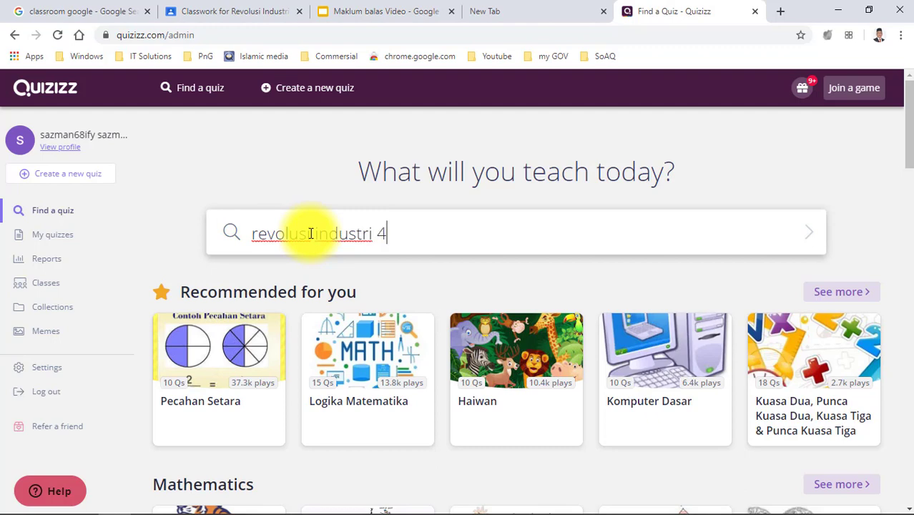
type(".0")
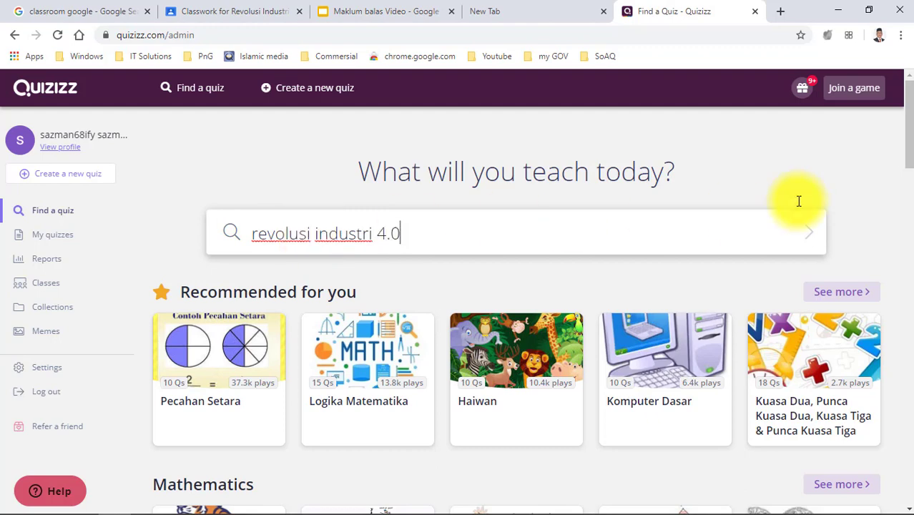
left_click(810, 234)
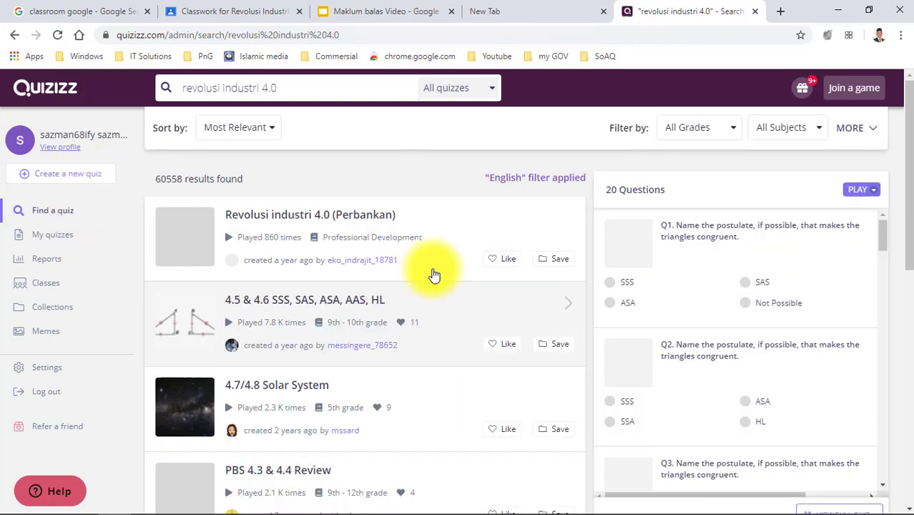
Look through the found quizzes down to the end of the loaded list, previewing the questions of those about the industrial revolution.
mouse_move(433, 356)
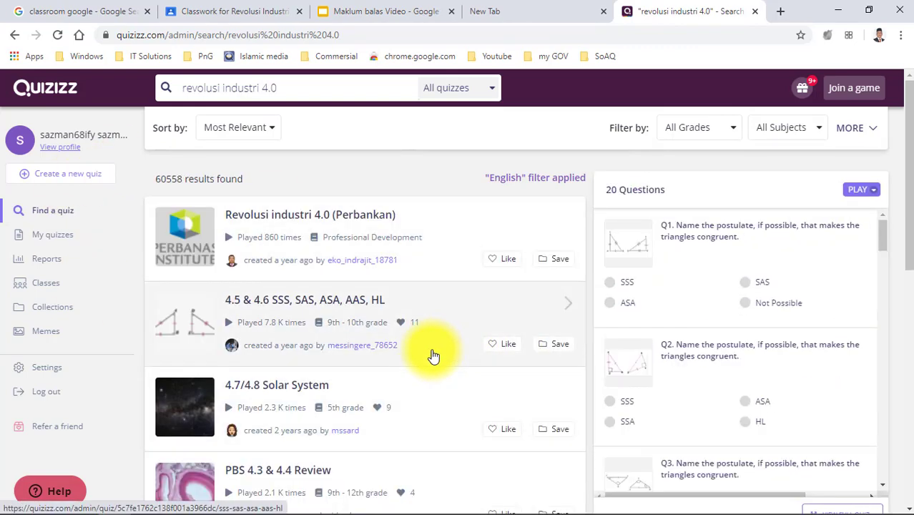
mouse_move(159, 233)
scroll(206, 247, "down", 4)
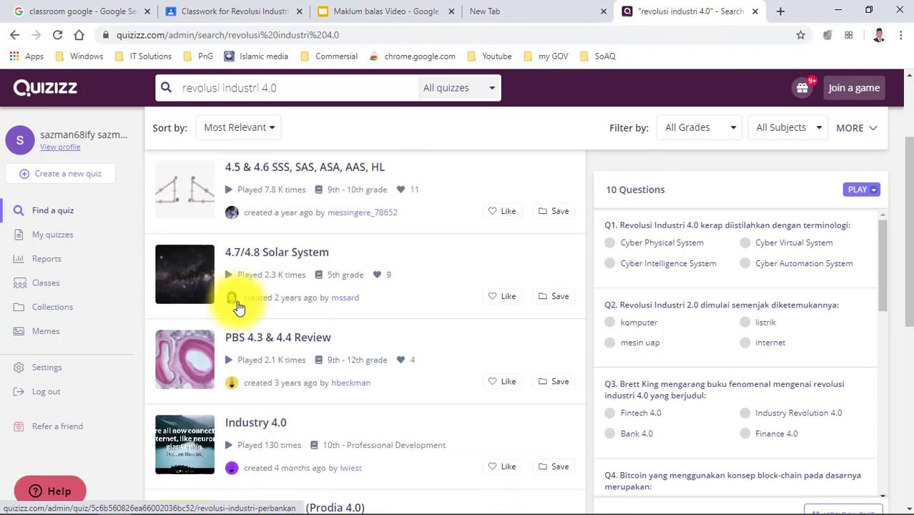
scroll(284, 329, "down", 2)
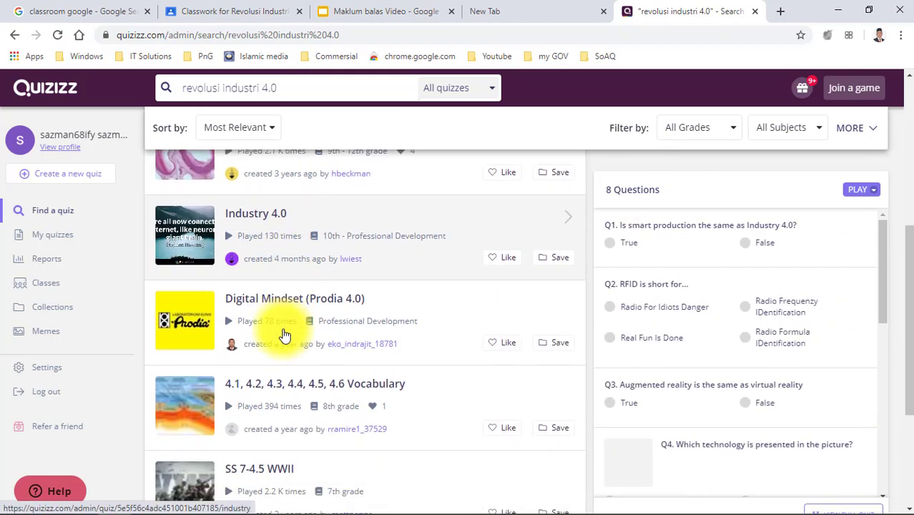
scroll(286, 333, "up", 1)
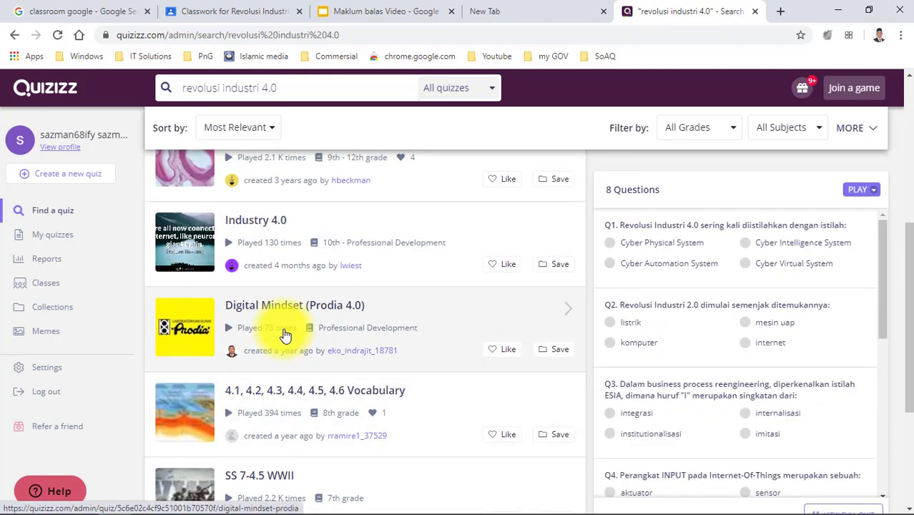
scroll(293, 337, "down", 1)
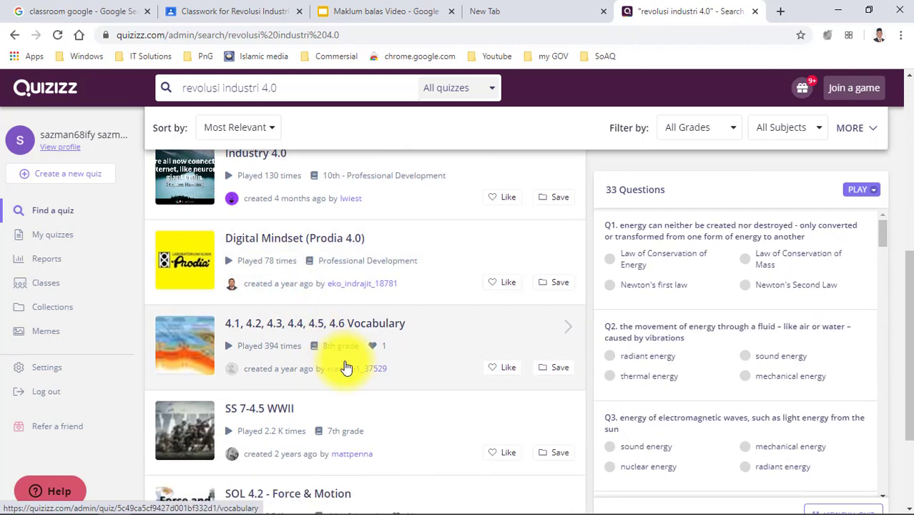
scroll(327, 403, "down", 1)
scroll(329, 405, "down", 2)
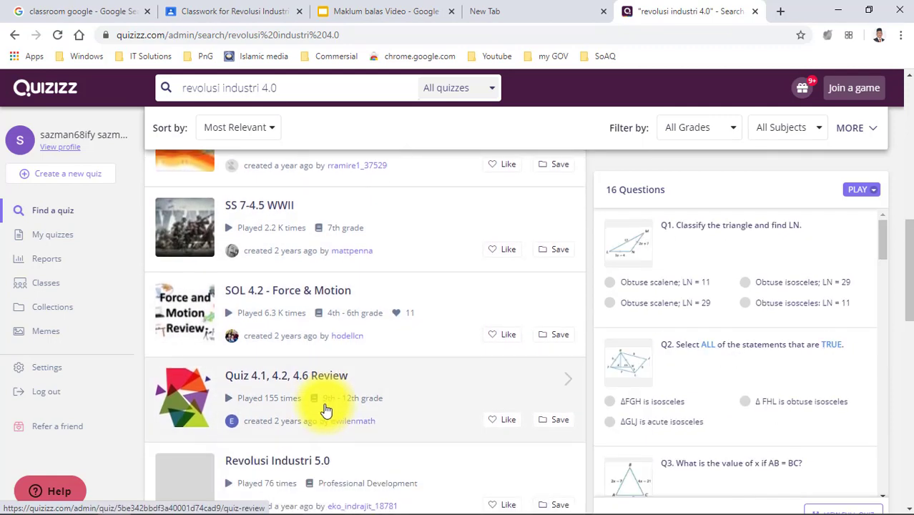
scroll(326, 410, "down", 1)
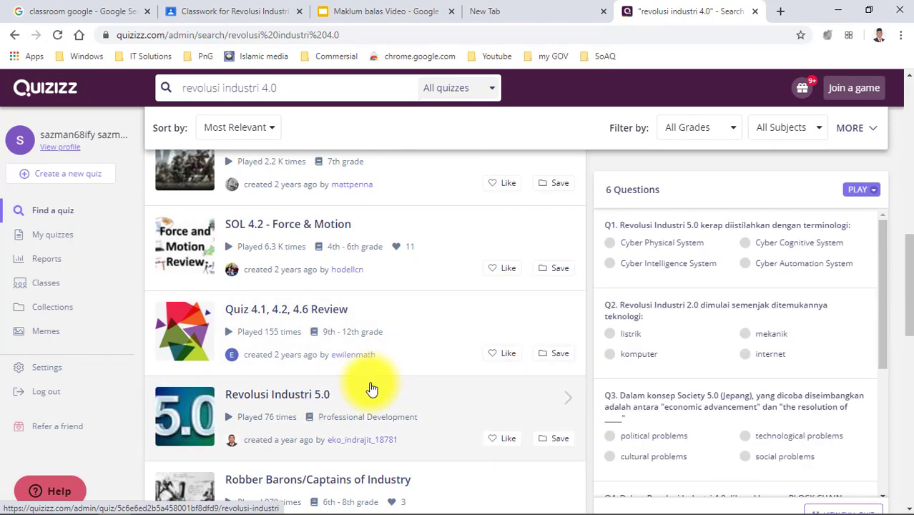
scroll(367, 402, "down", 2)
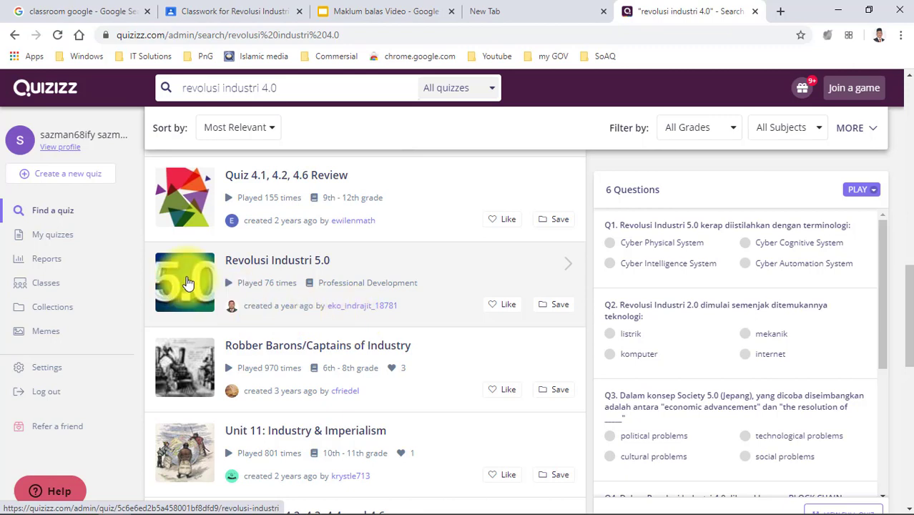
scroll(295, 301, "down", 3)
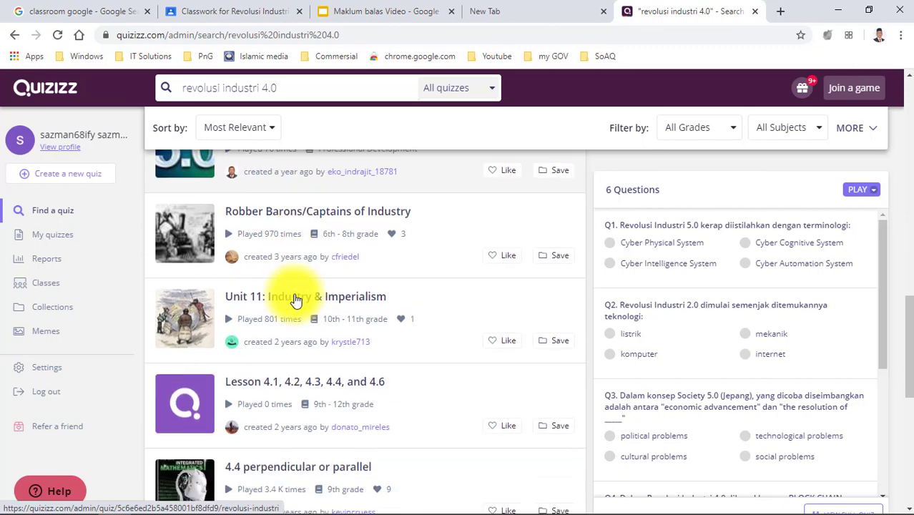
scroll(298, 302, "down", 2)
scroll(343, 306, "down", 1)
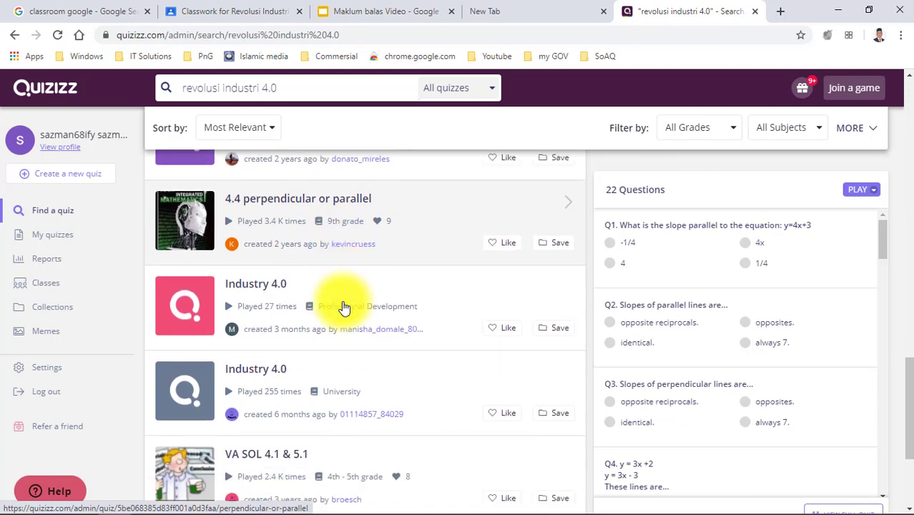
scroll(358, 332, "down", 3)
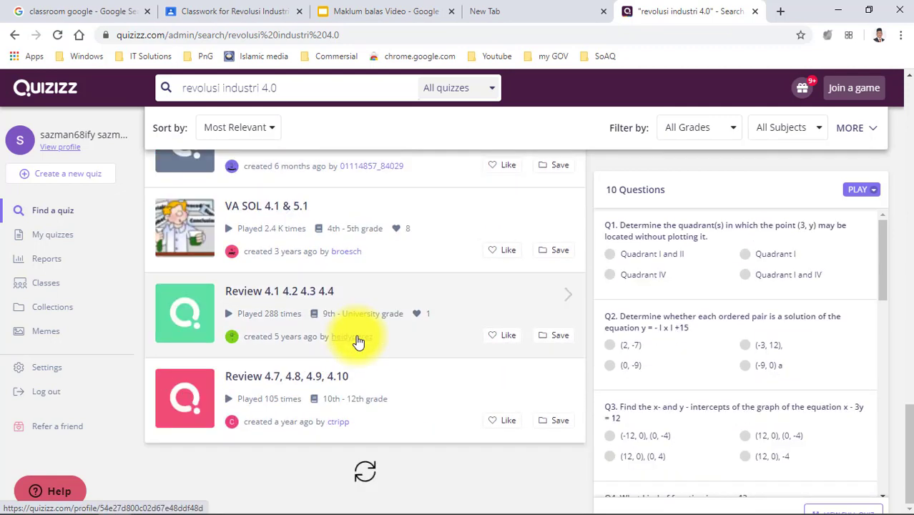
Go back through the earlier results and compare the question previews of the Digital Mindset (Prodia 4.0) and Industry 4.0 quizzes.
scroll(357, 337, "up", 9)
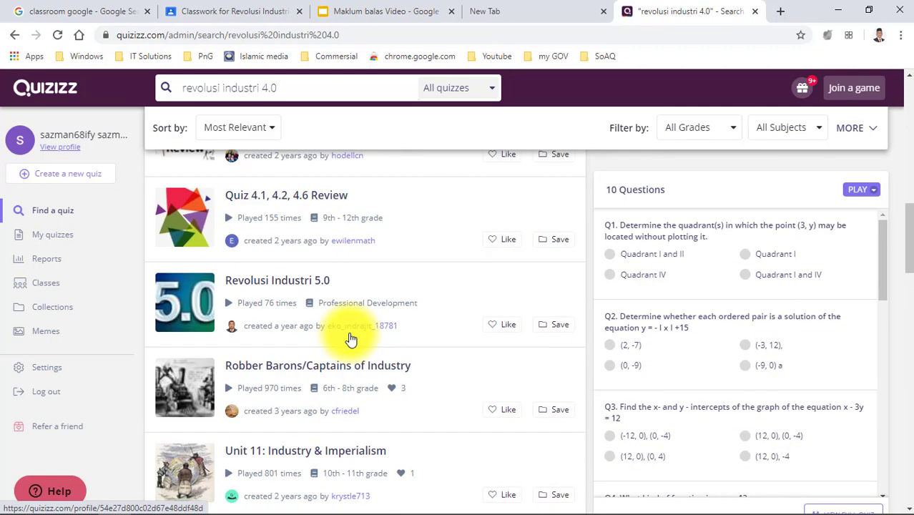
mouse_move(351, 339)
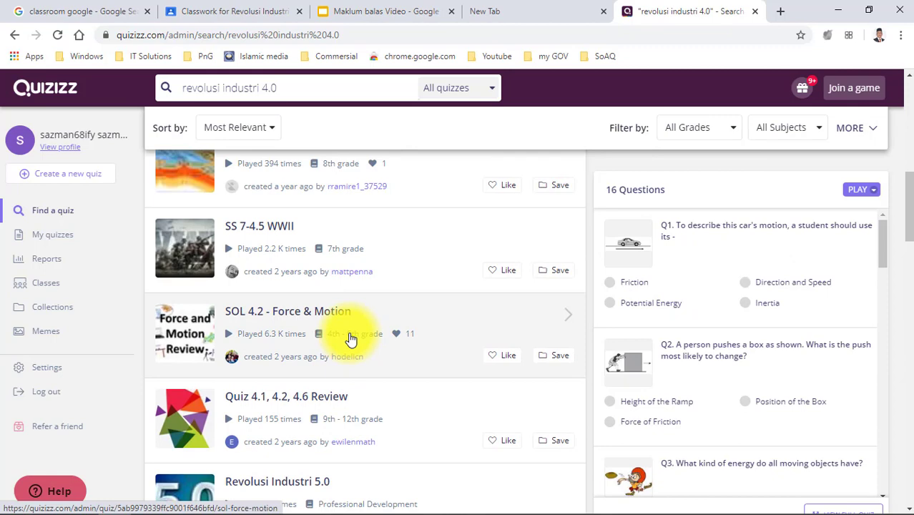
scroll(349, 338, "up", 3)
mouse_move(292, 348)
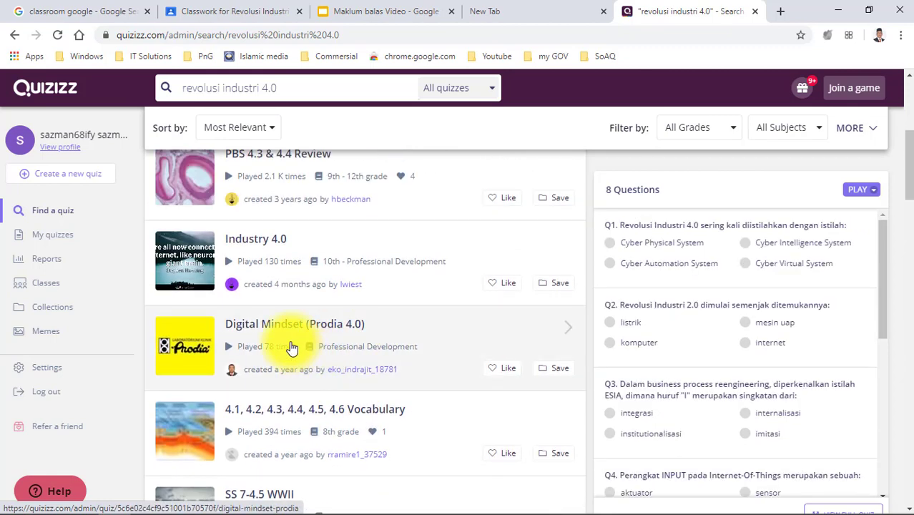
scroll(292, 348, "up", 2)
scroll(359, 329, "up", 3)
mouse_move(261, 330)
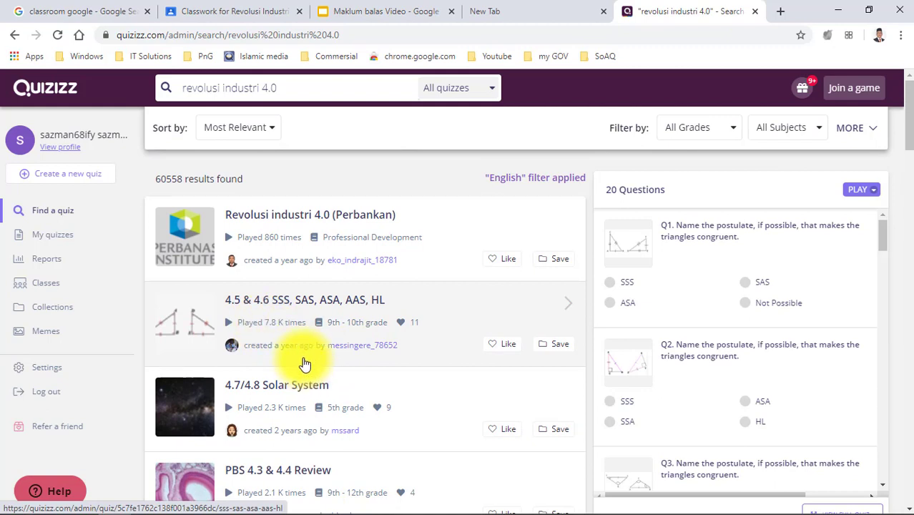
scroll(338, 326, "down", 2)
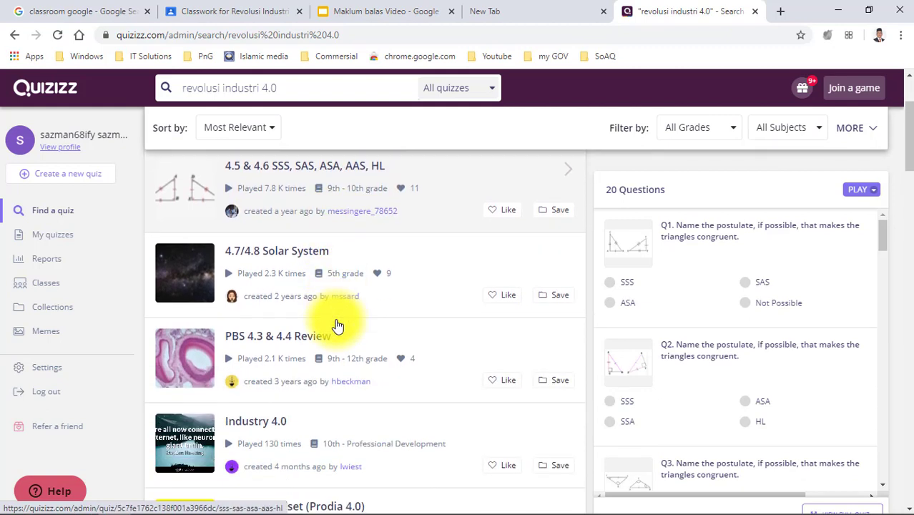
mouse_move(338, 326)
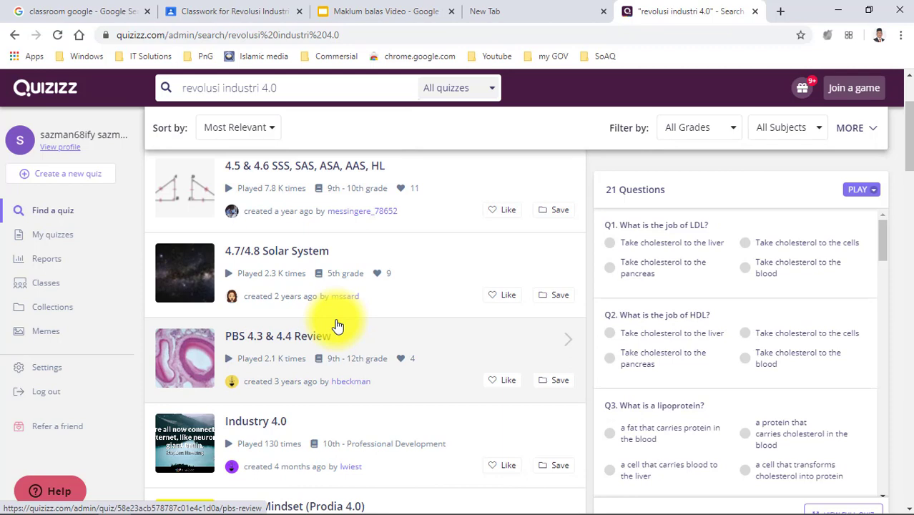
scroll(337, 325, "down", 3)
mouse_move(320, 339)
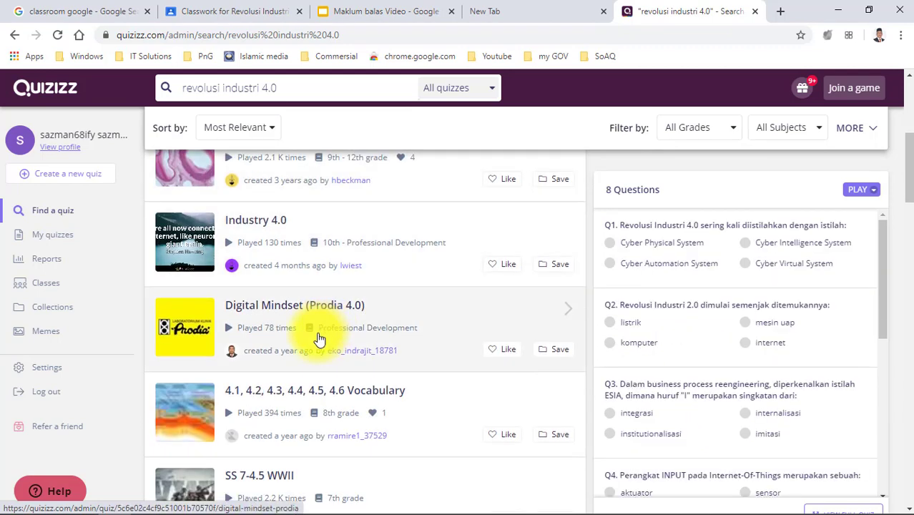
mouse_move(174, 251)
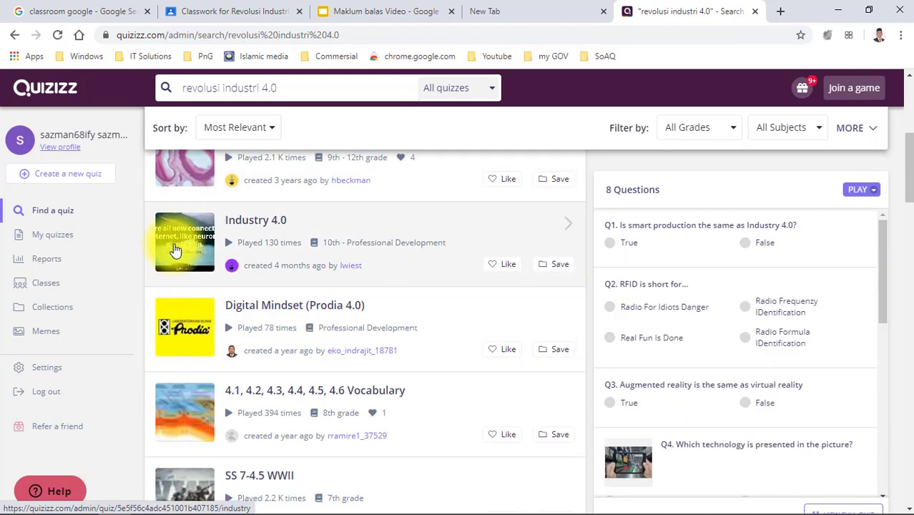
left_click(178, 248)
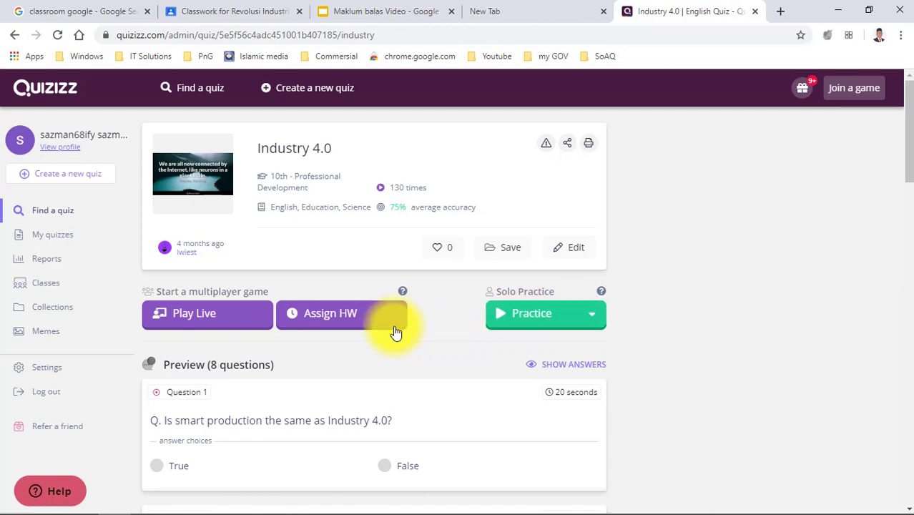
left_click(330, 322)
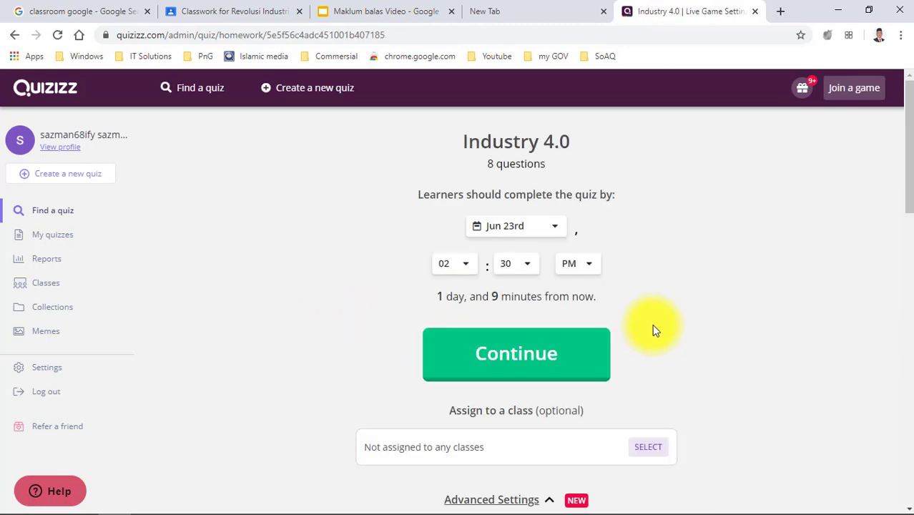
left_click(555, 227)
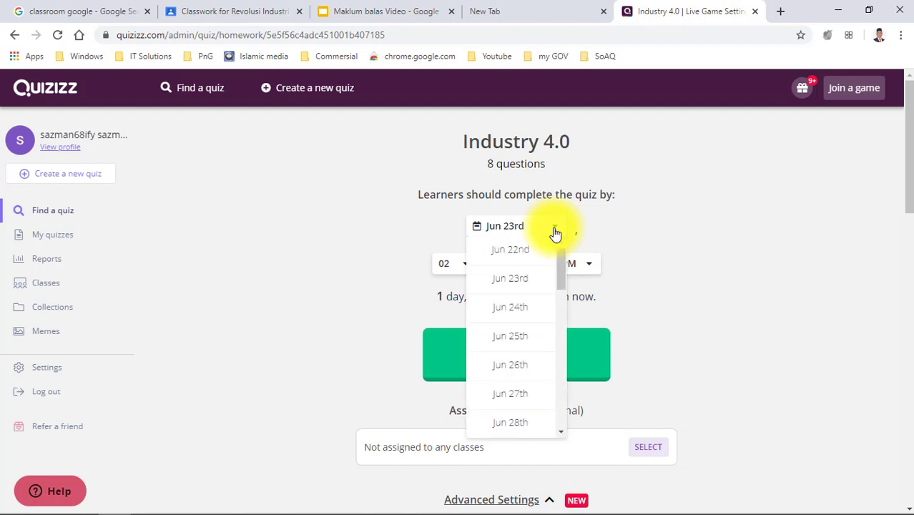
left_click_drag(561, 254, 558, 433)
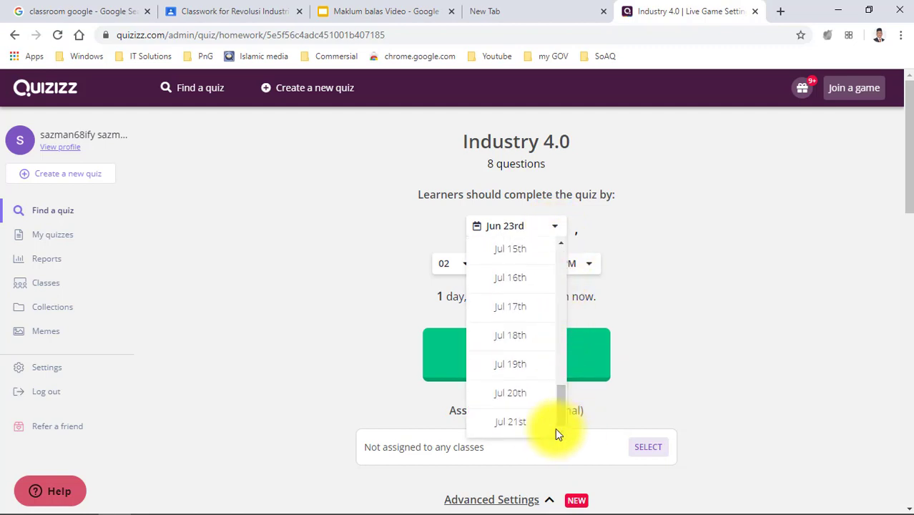
left_click(518, 427)
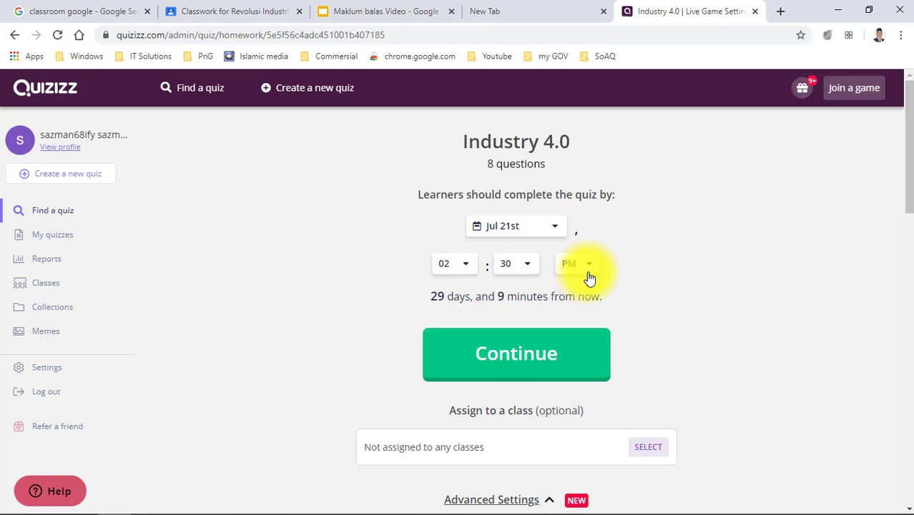
scroll(586, 341, "down", 2)
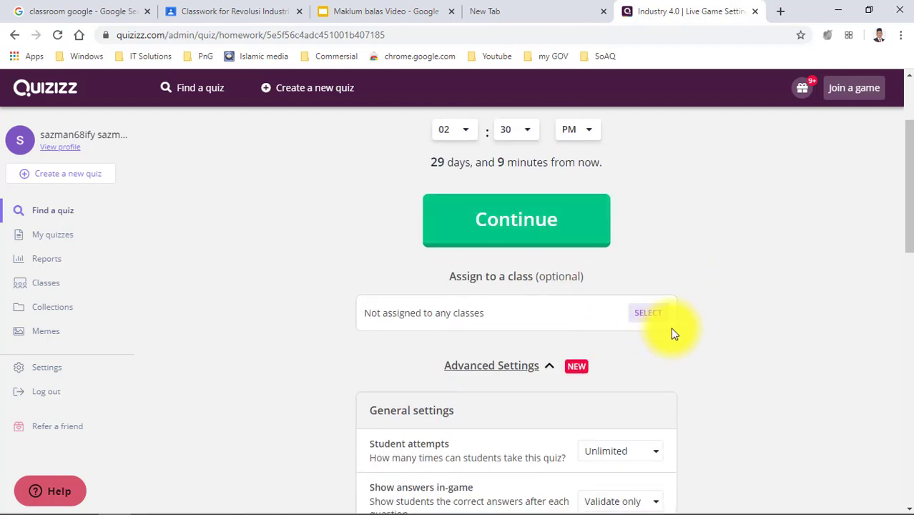
scroll(671, 327, "down", 2)
scroll(667, 321, "up", 3)
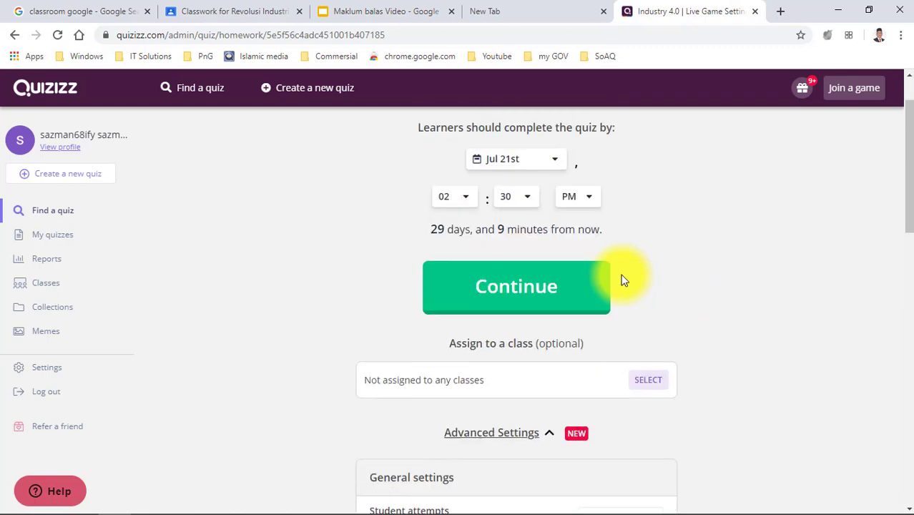
left_click(511, 301)
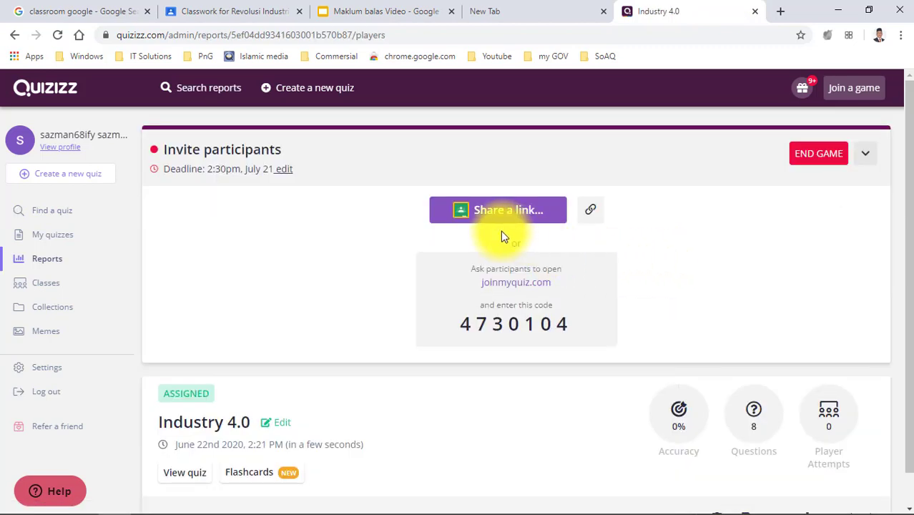
Copy the Quizizz game link and attach it as a link to the #T05 assignment in Google Classroom.
left_click(588, 222)
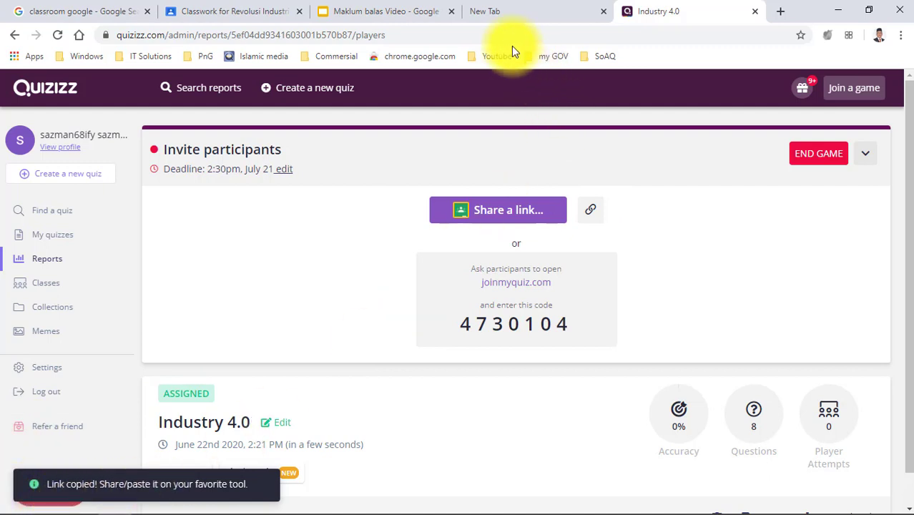
left_click(260, 19)
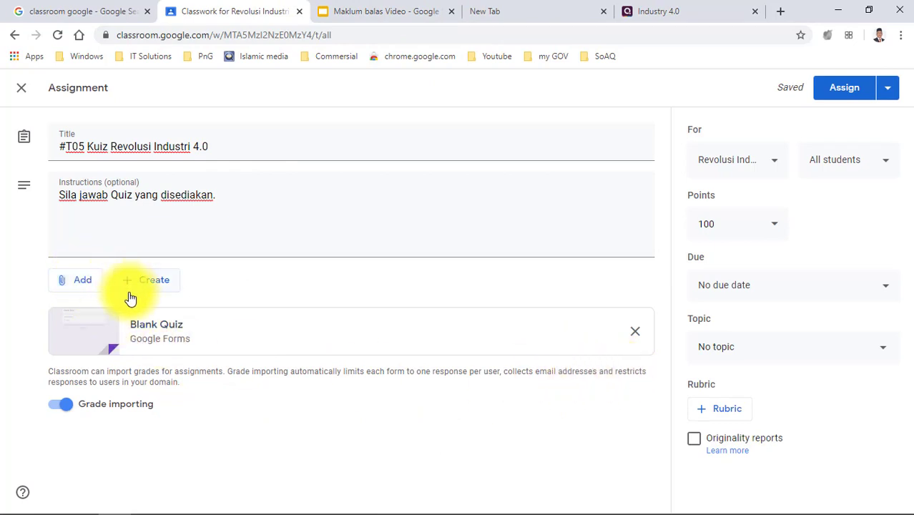
left_click(73, 283)
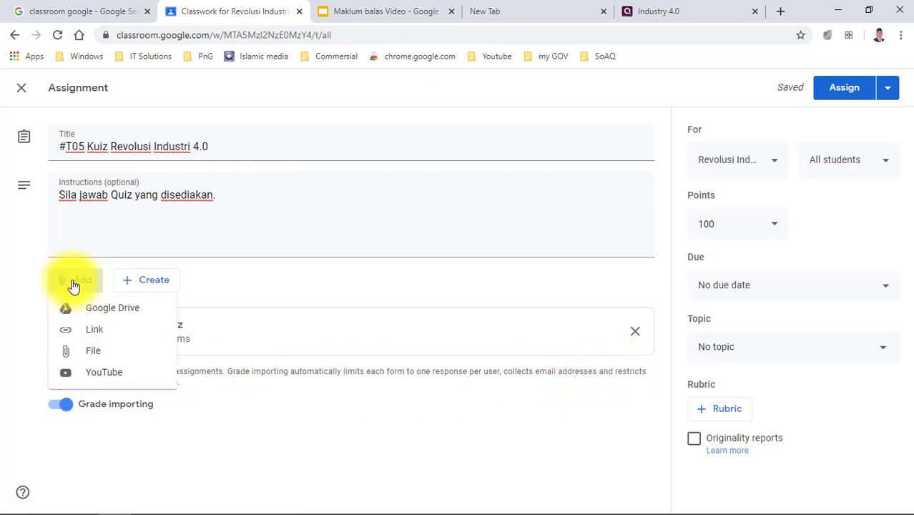
left_click(143, 331)
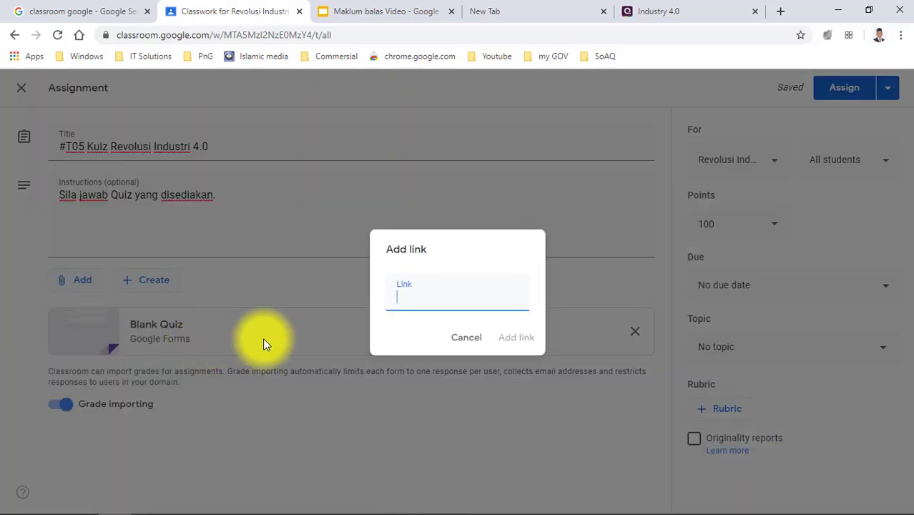
right_click(397, 304)
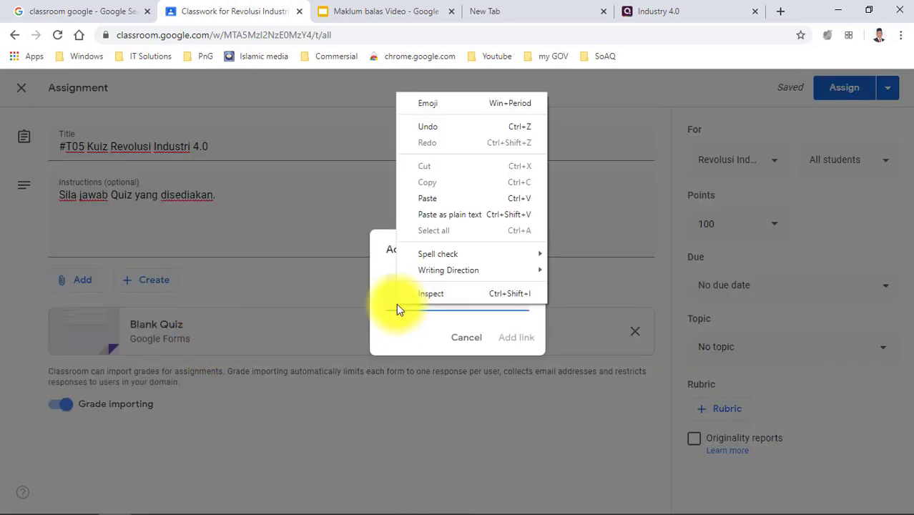
left_click(435, 200)
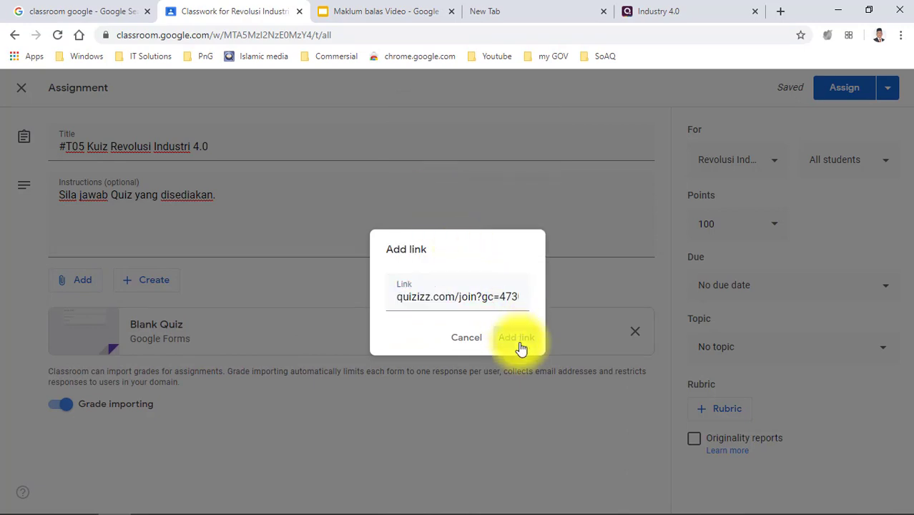
left_click(520, 344)
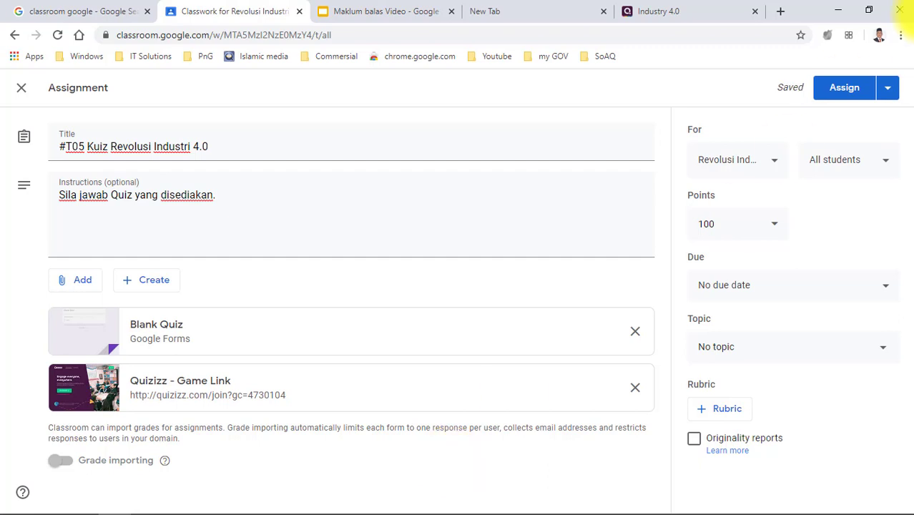
Set the #T05 assignment's due date to 21 Jul 2020 at 14:00.
left_click(887, 288)
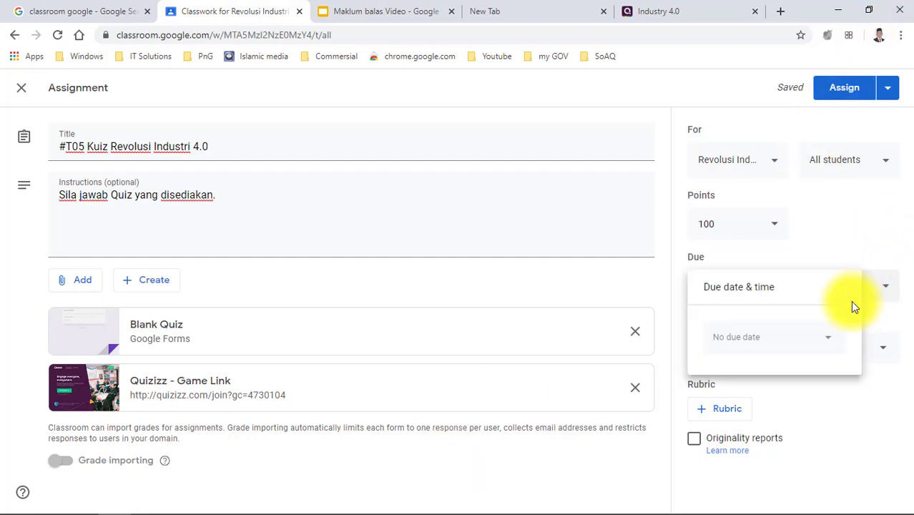
left_click(830, 342)
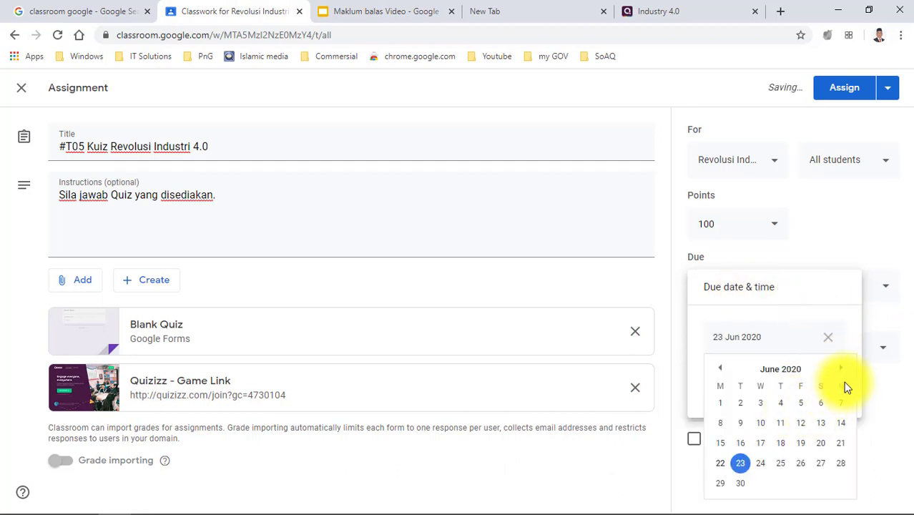
left_click(841, 368)
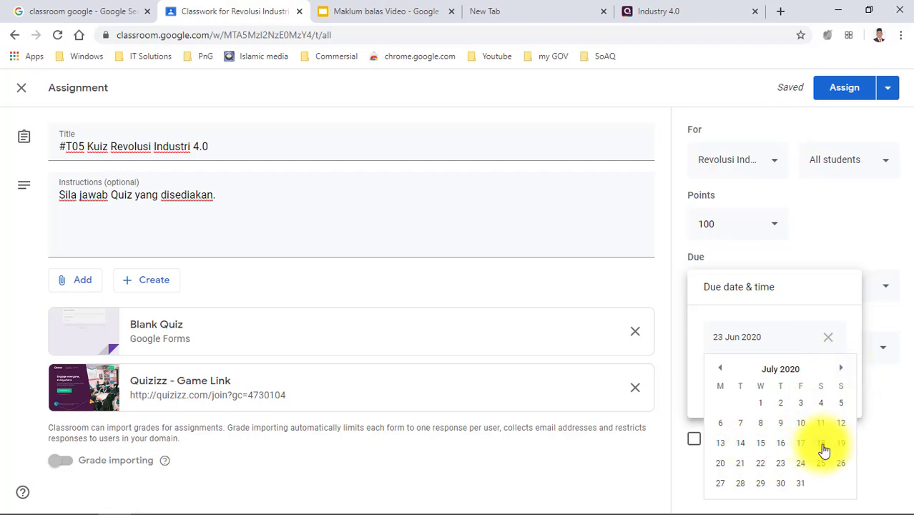
left_click(739, 465)
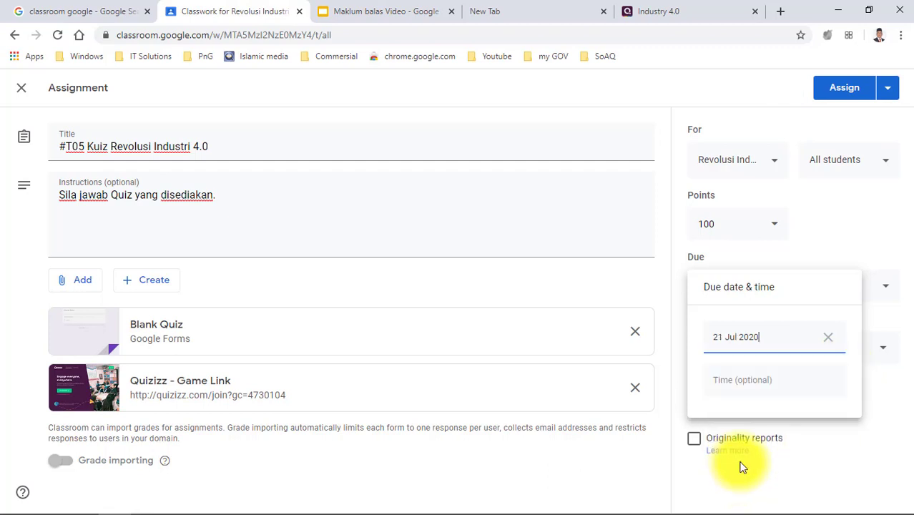
left_click(734, 380)
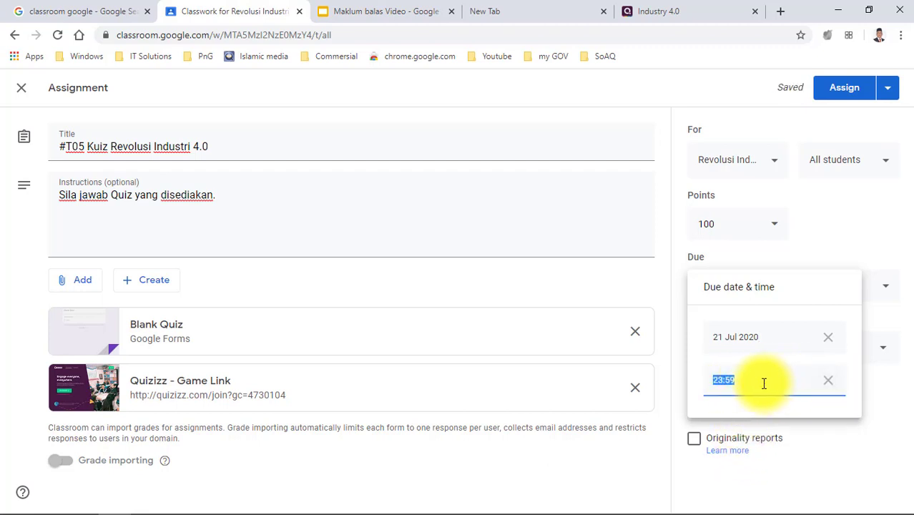
type("14:00")
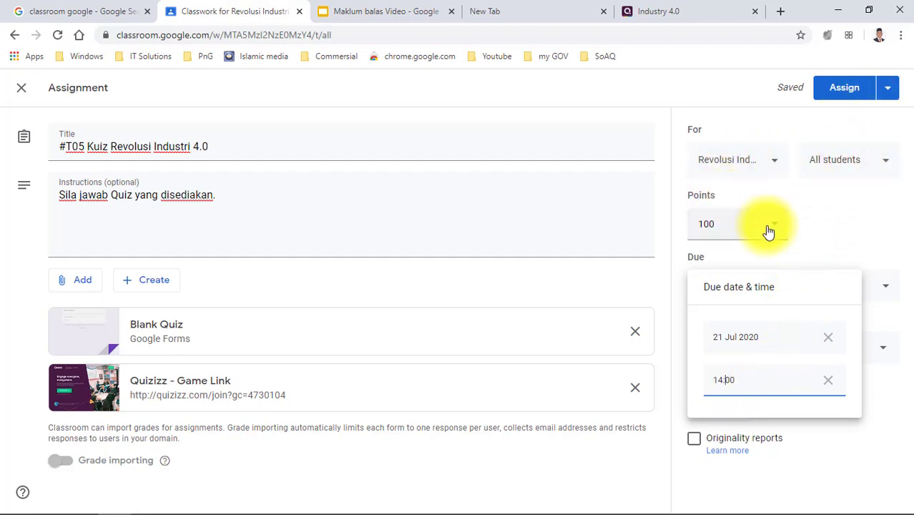
Set the assignment's points to 100 and assign it to the class.
left_click(729, 229)
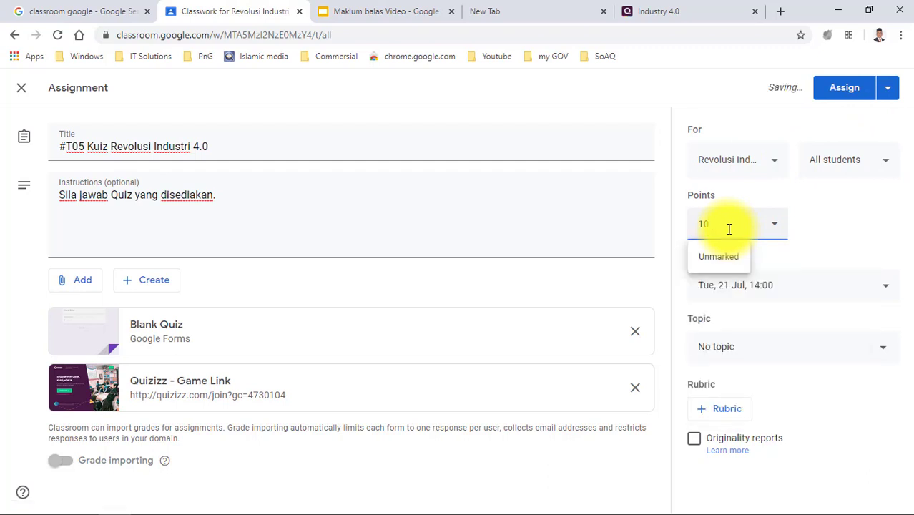
type("0")
left_click(878, 229)
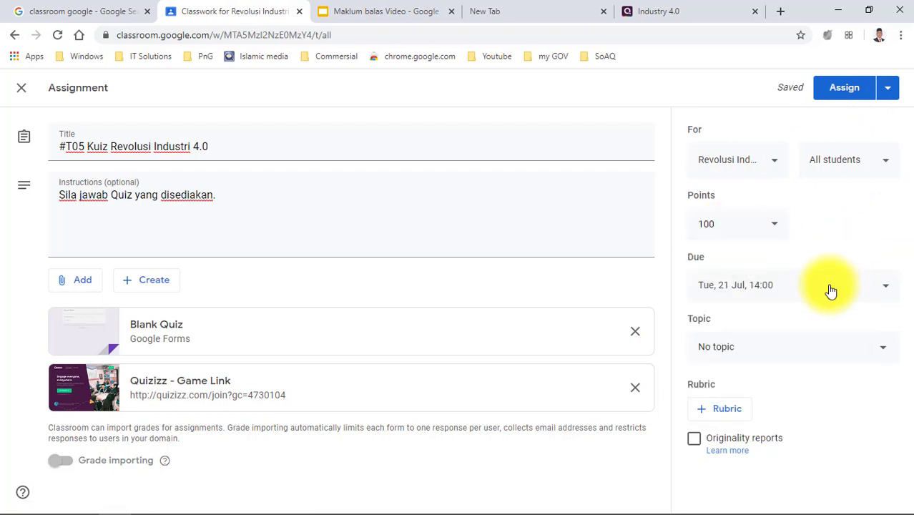
left_click(842, 94)
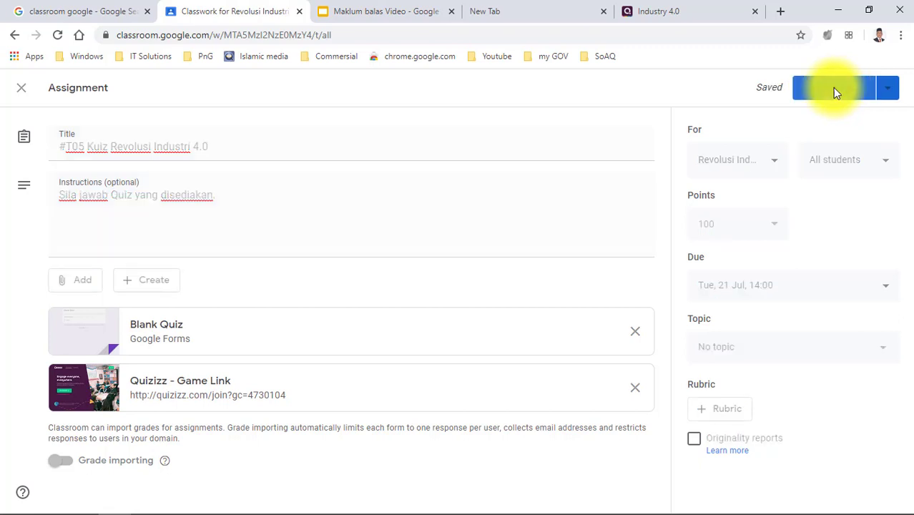
left_click(832, 87)
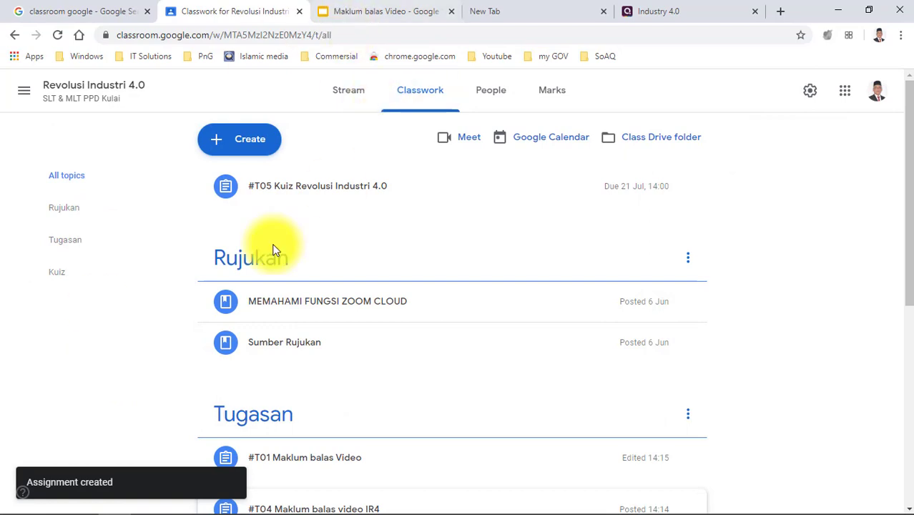
Edit the posted #T05 Kuiz Revolusi Industri 4.0 assignment to put it under the topic Kuiz and save it.
scroll(356, 217, "down", 1)
scroll(353, 217, "up", 1)
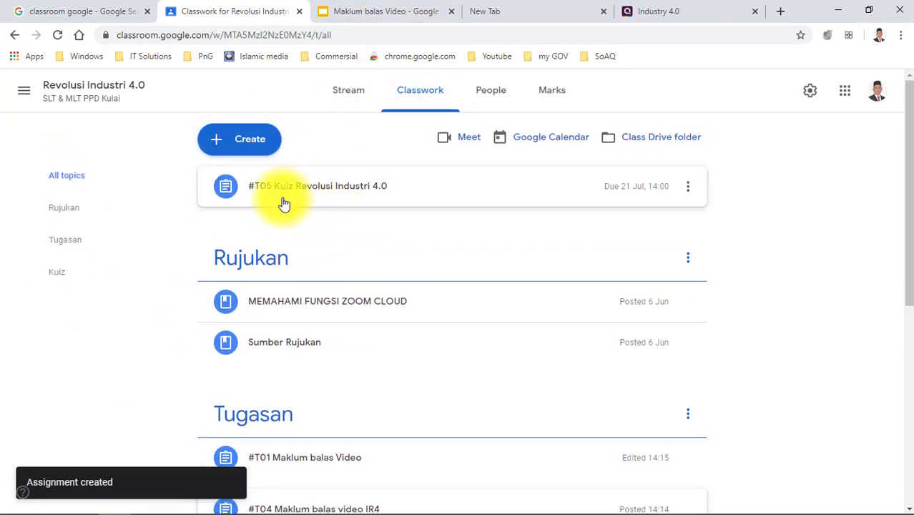
left_click(688, 191)
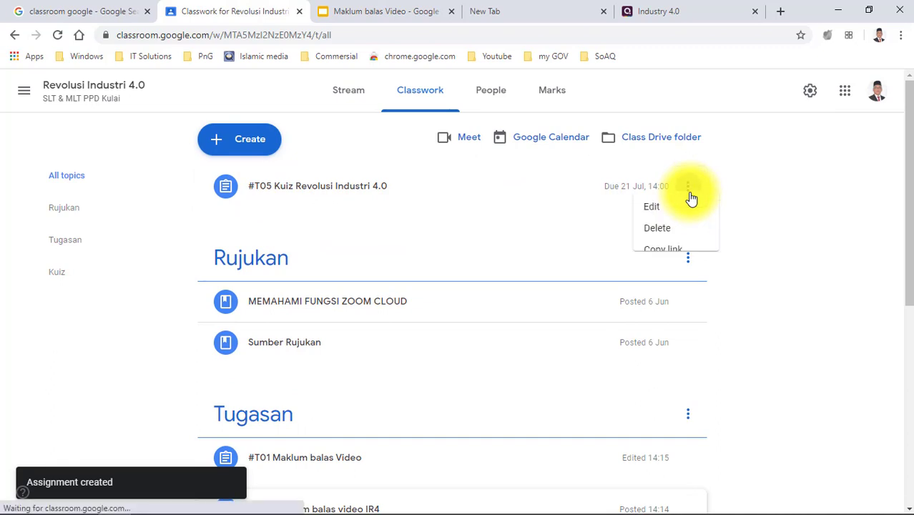
left_click(645, 219)
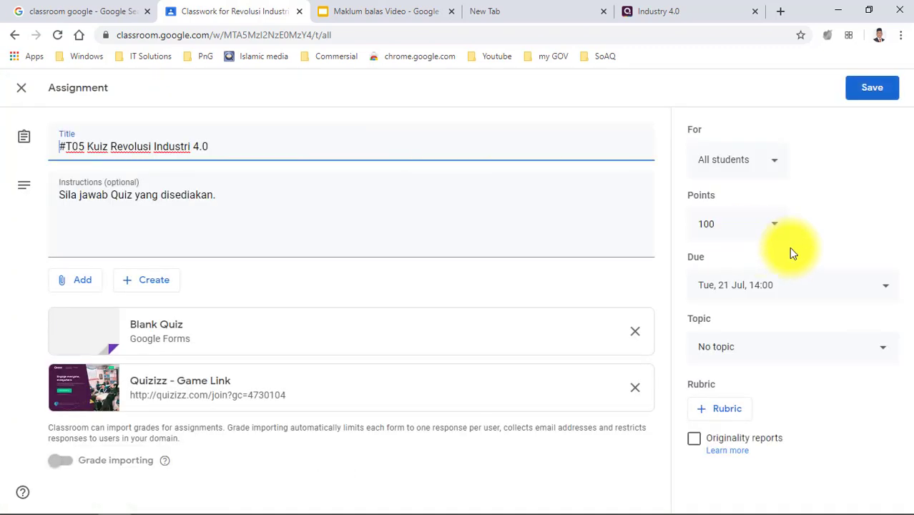
left_click(885, 356)
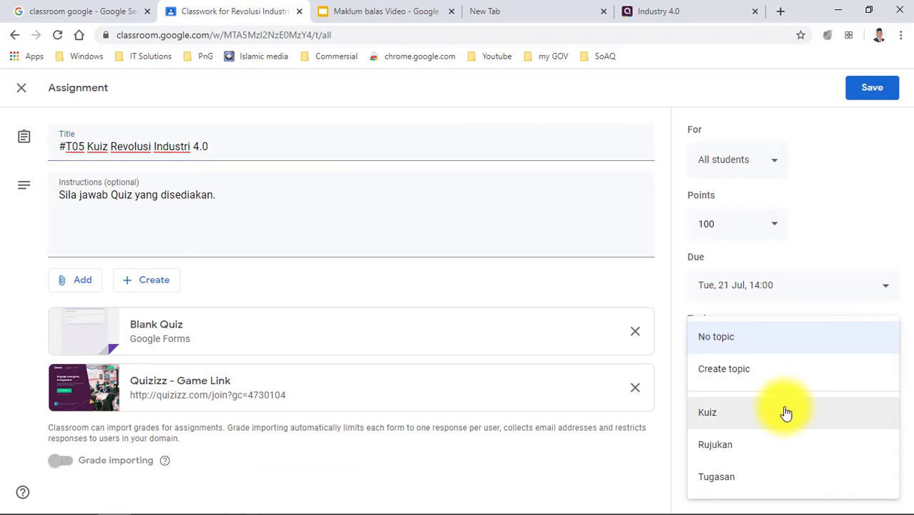
left_click(751, 419)
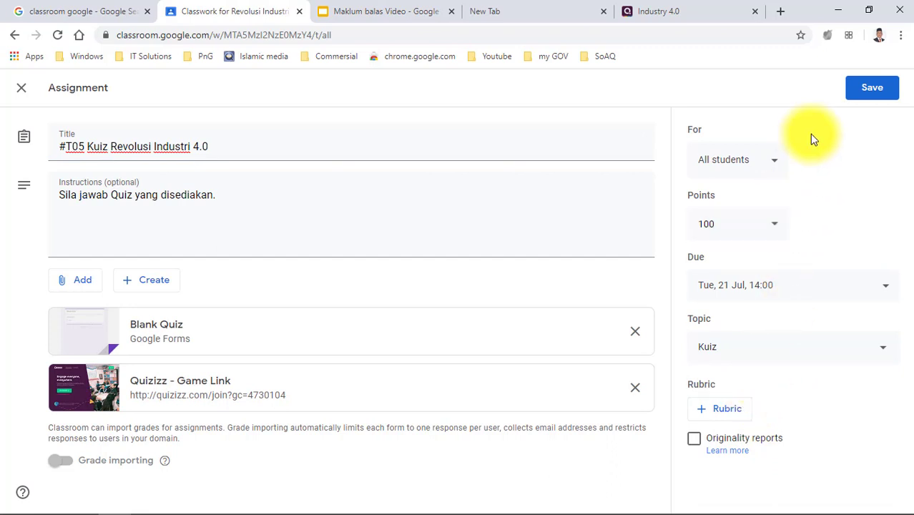
left_click(866, 93)
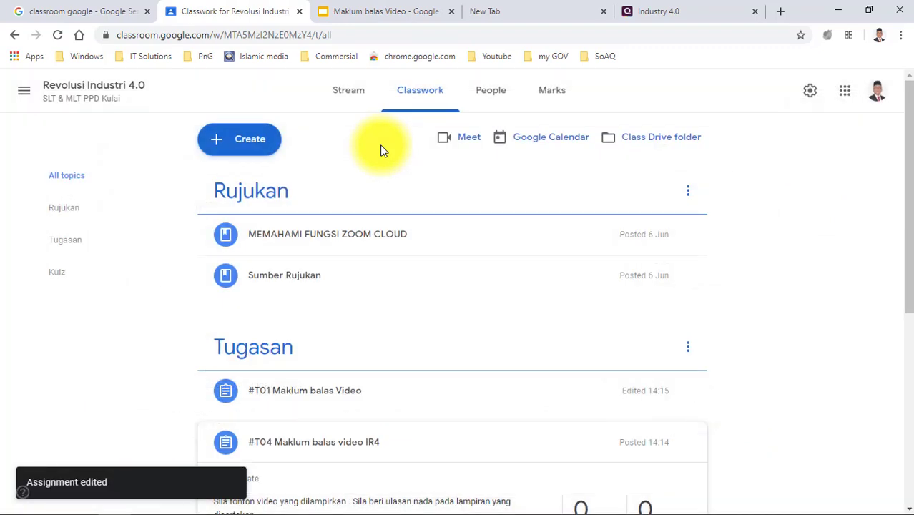
Create a new classwork question titled "#T05" with the instructions "Sila jawab soalan yang dlampirkan..".
left_click(226, 146)
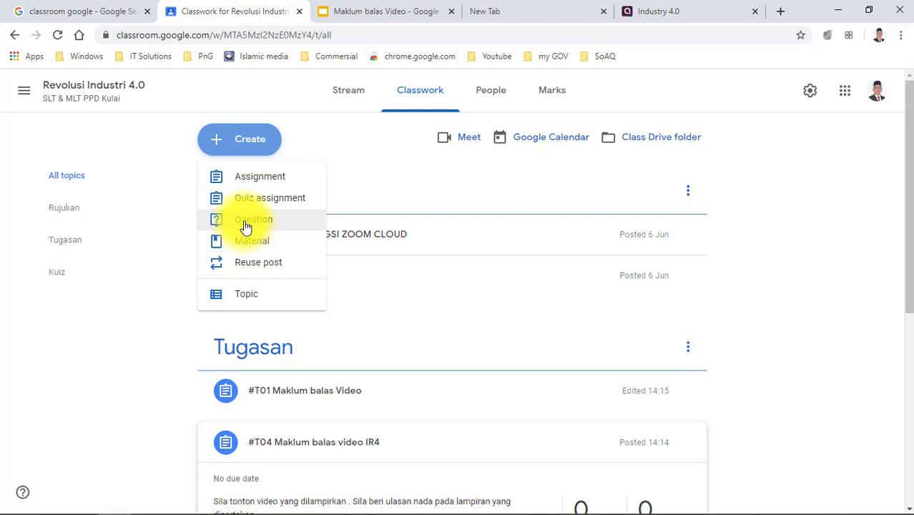
left_click(246, 226)
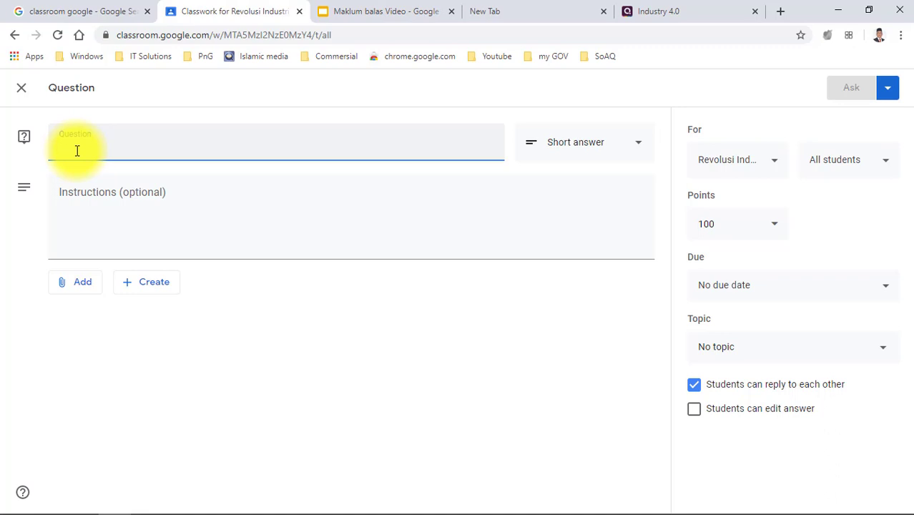
type("#")
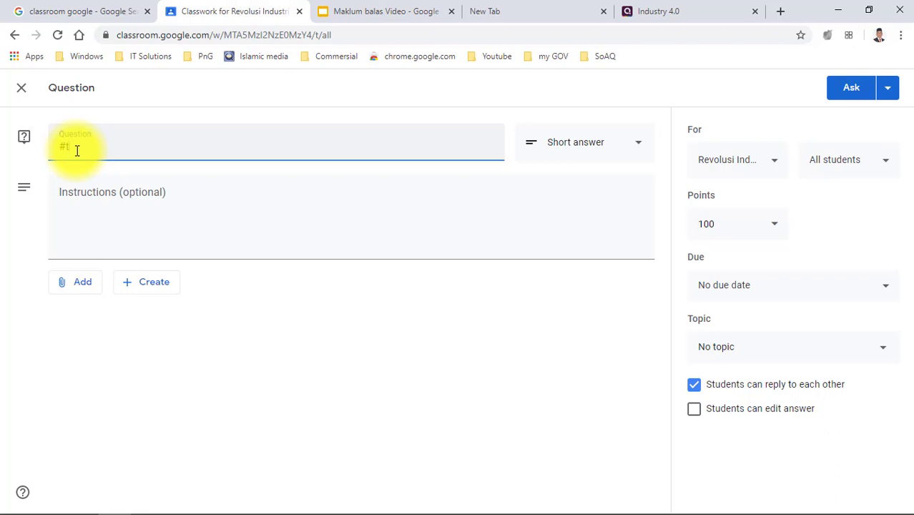
type("T05")
left_click(87, 194)
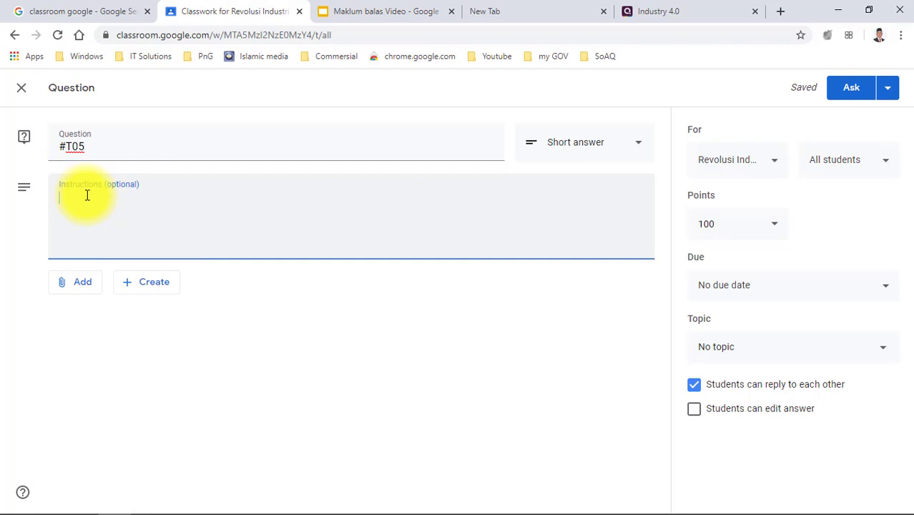
type("Sila jawab soalan ")
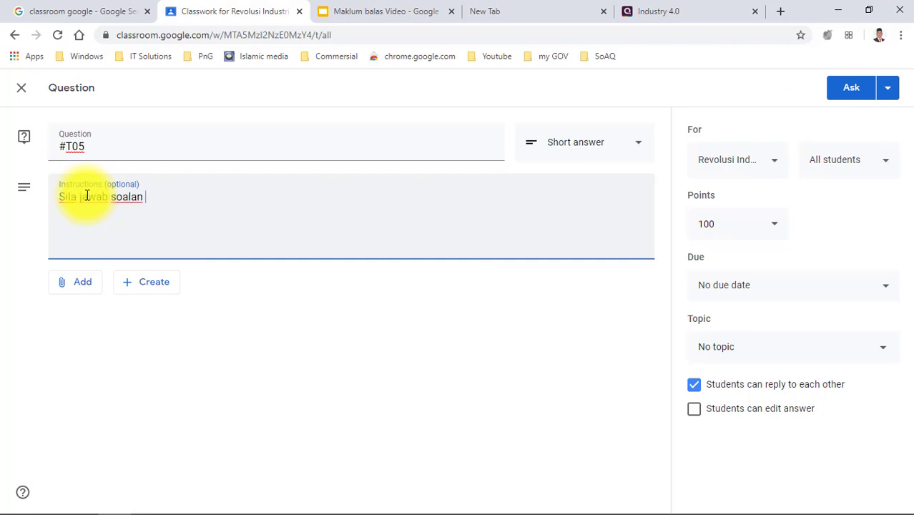
type("yang dlampirkan")
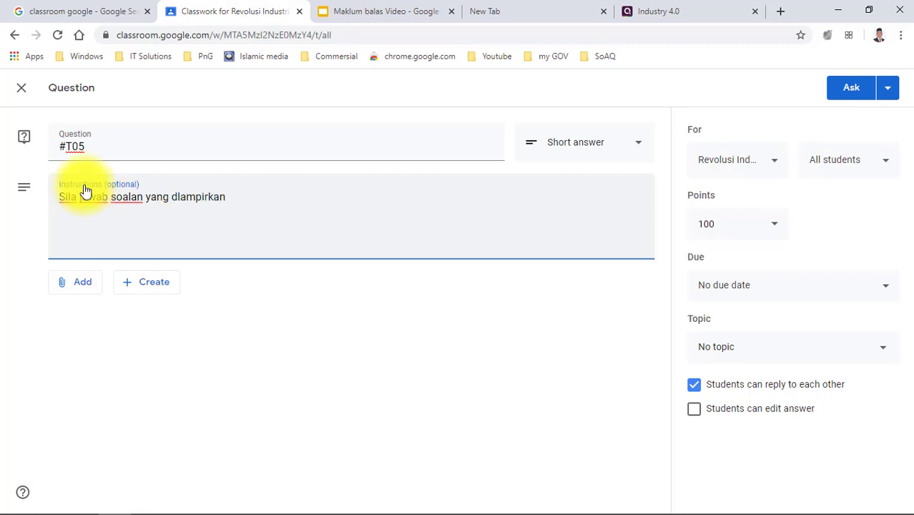
type("..")
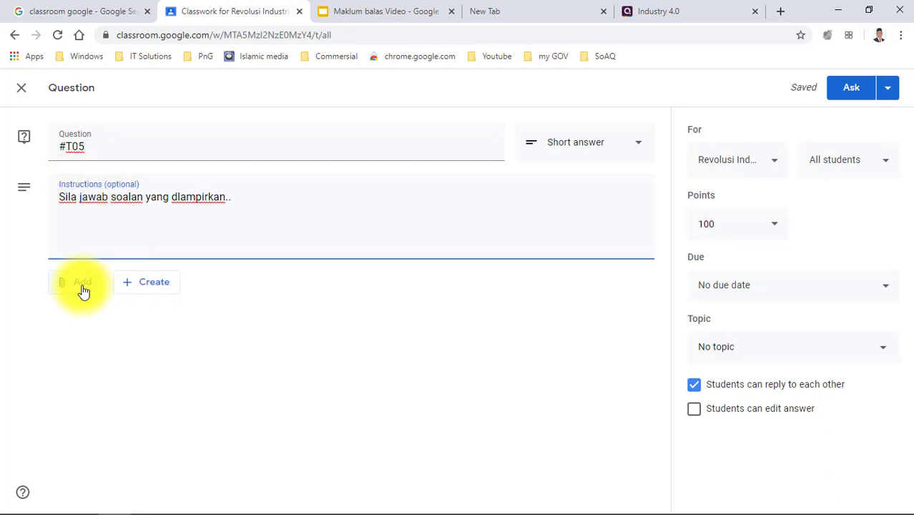
In a new attached Google Docs document, write "Berikan panndangan anada tentang bagaimana cabaran yang bakal dihadapi kepada pelajar anda dalam tempoh 5 tahunakan datang?".
left_click(135, 293)
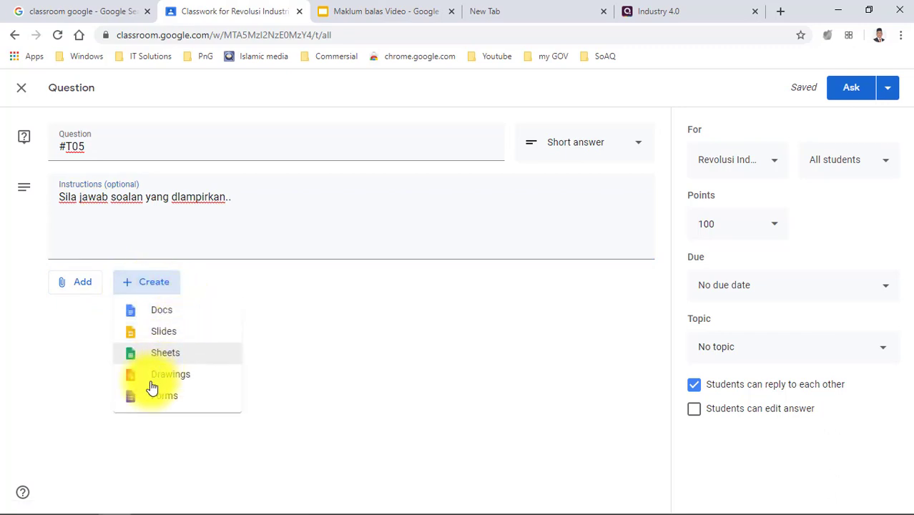
left_click(145, 314)
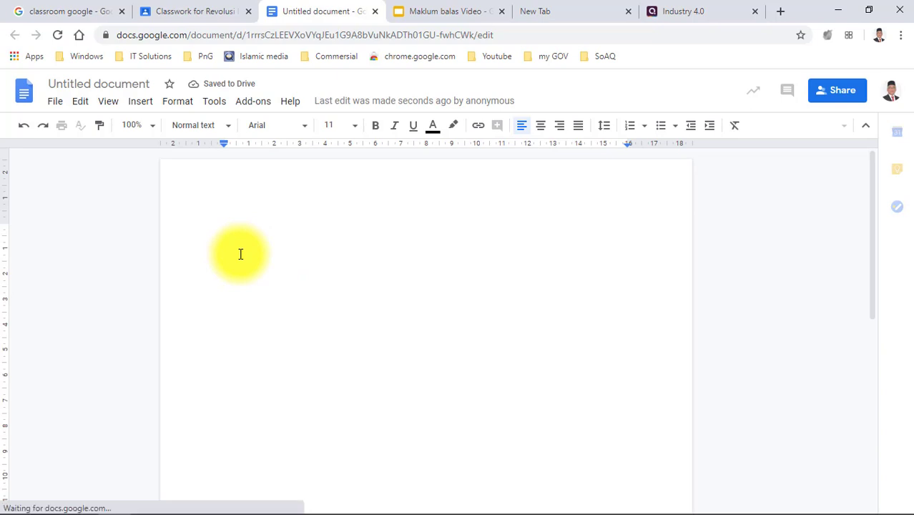
type("Berikan p")
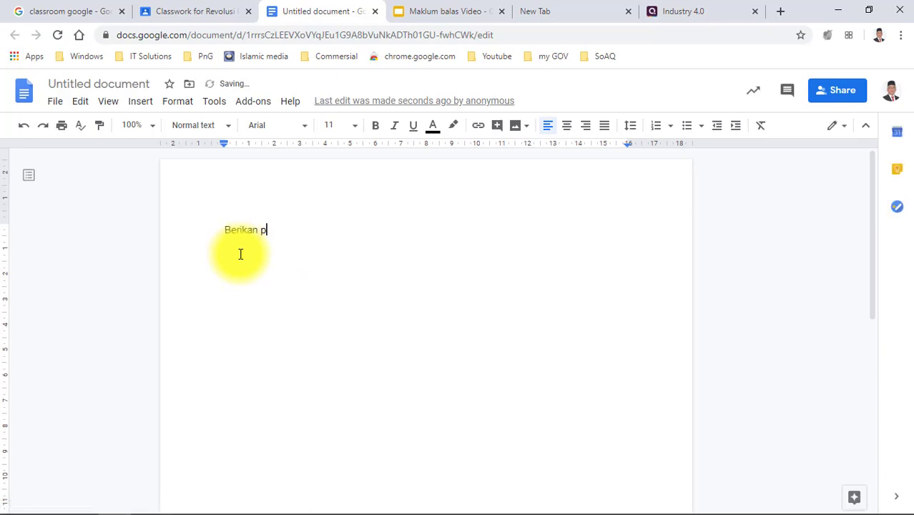
type("anndag")
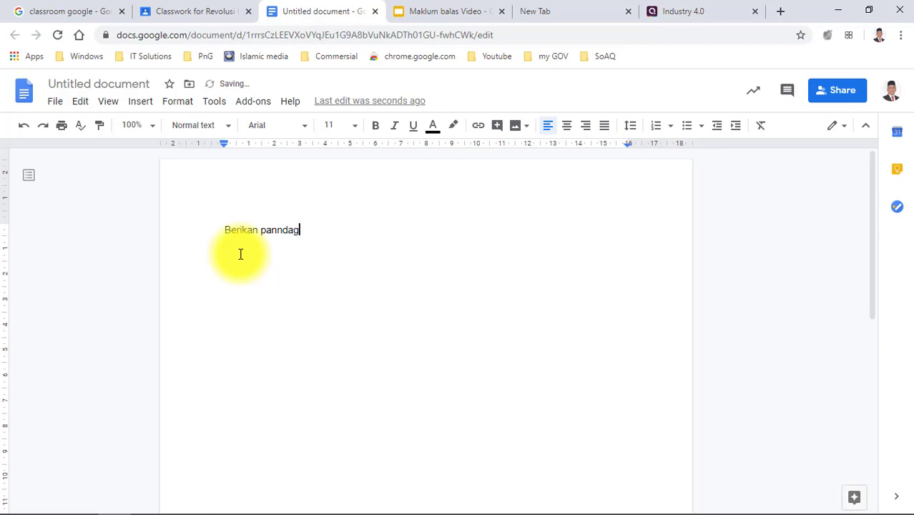
key("BackSpace")
type("ngan anada tentang bagai ")
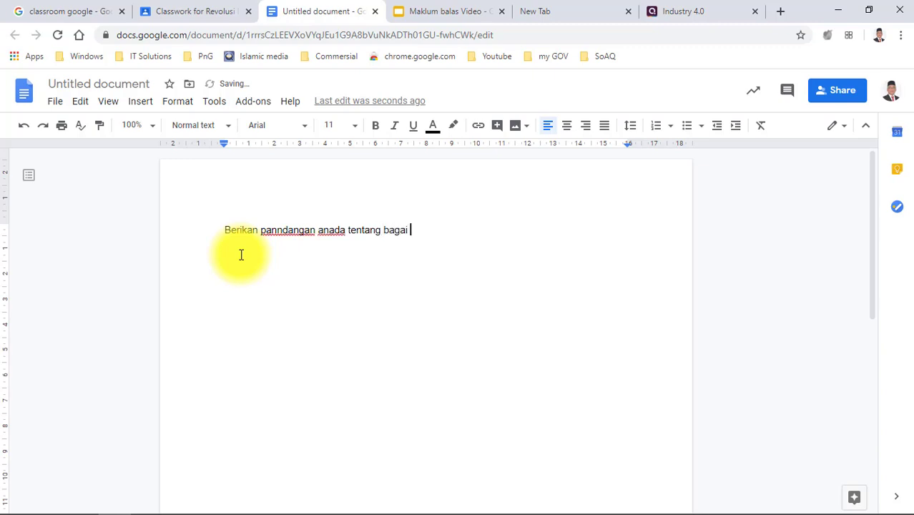
type("mana cabaran yang baka")
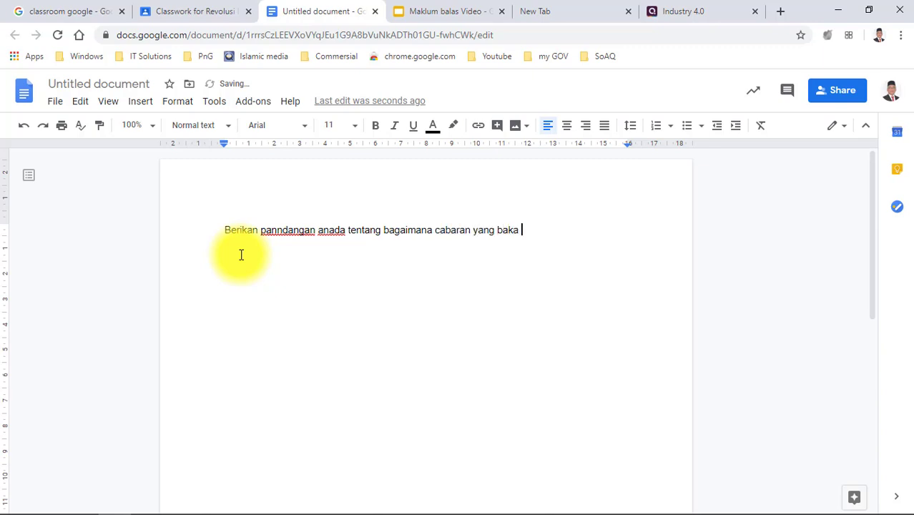
key("BackSpace")
type("l dihadapi")
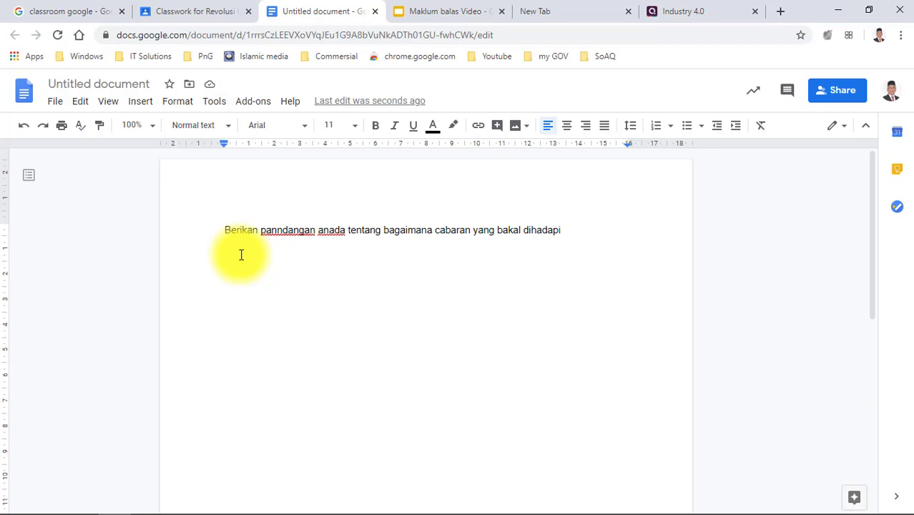
type("kepada pe")
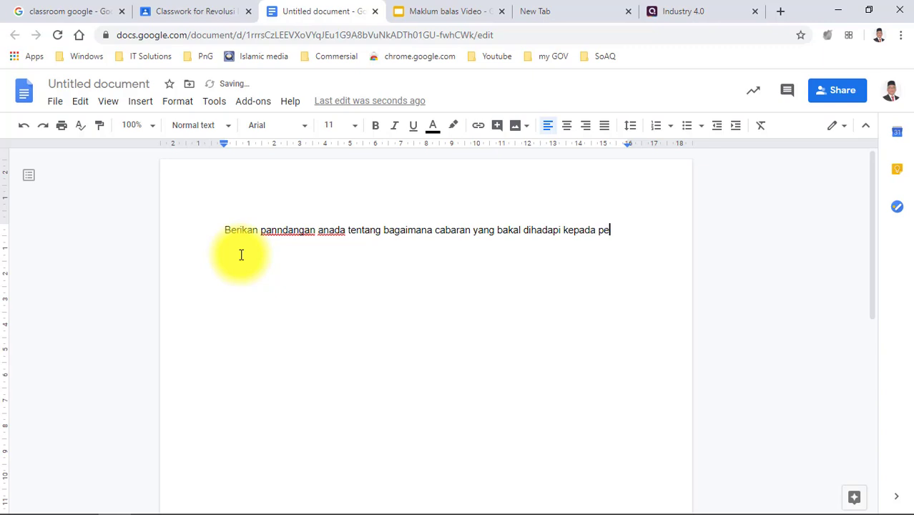
type("lajar")
type(" anda ")
type("dalam temp")
type("oh ")
type("5 tahun")
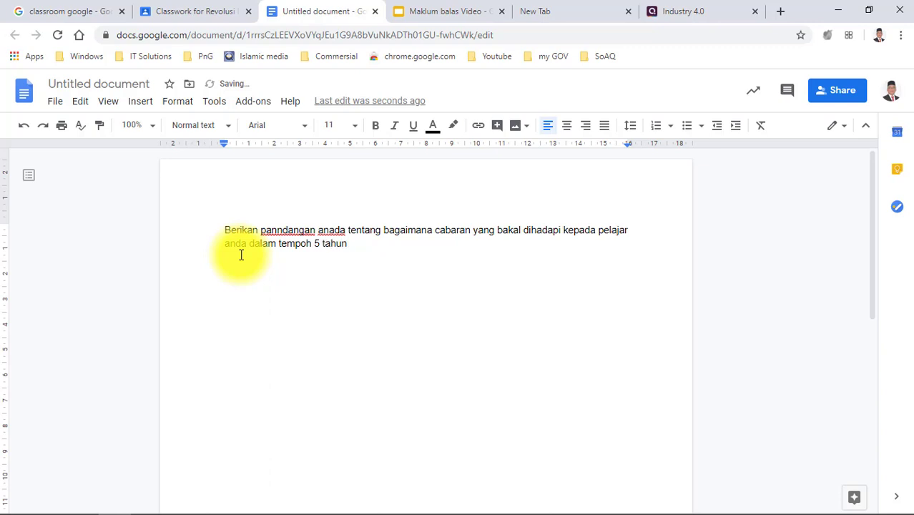
type("akan datang")
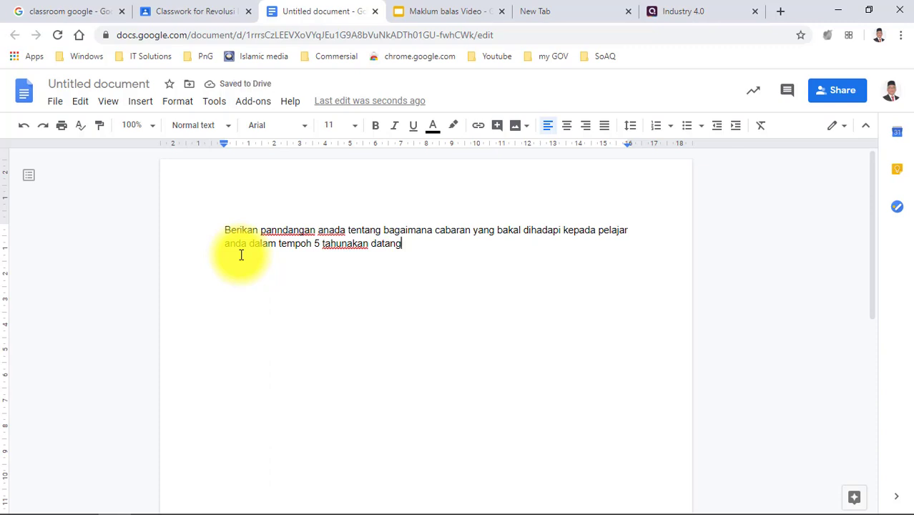
type("?")
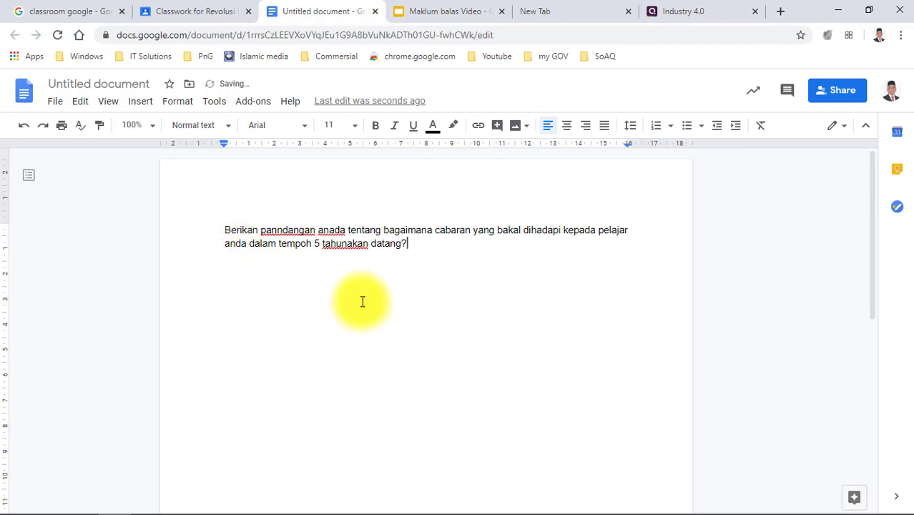
Correct the misspelled words in the question text to "tahun akan", "pandangan" and "anda".
left_click(351, 245)
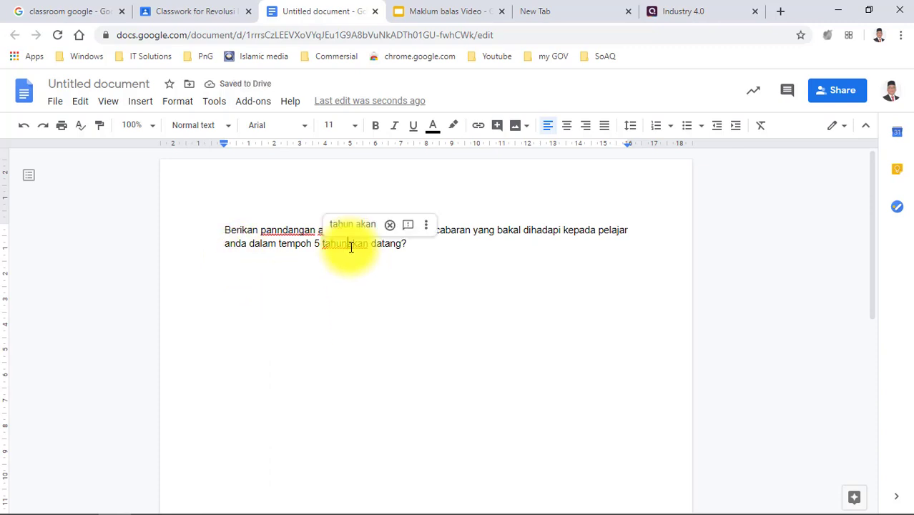
right_click(274, 228)
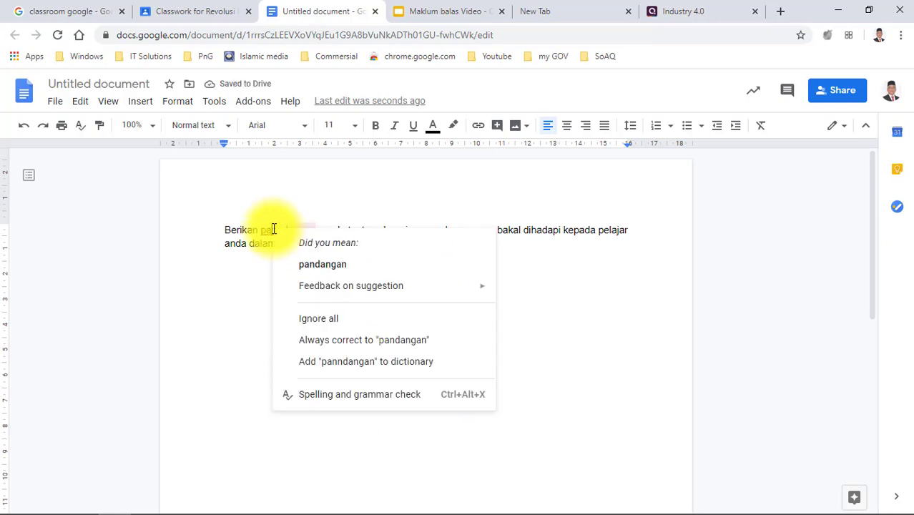
left_click(302, 264)
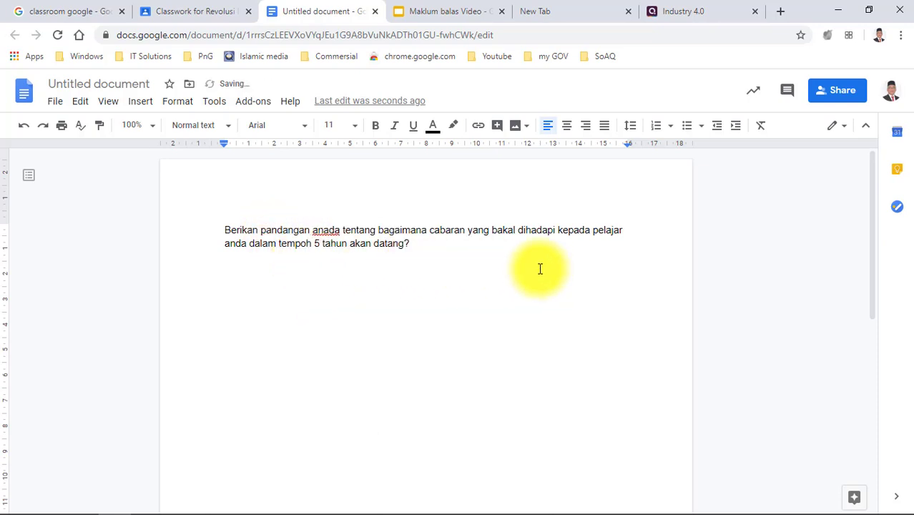
right_click(318, 230)
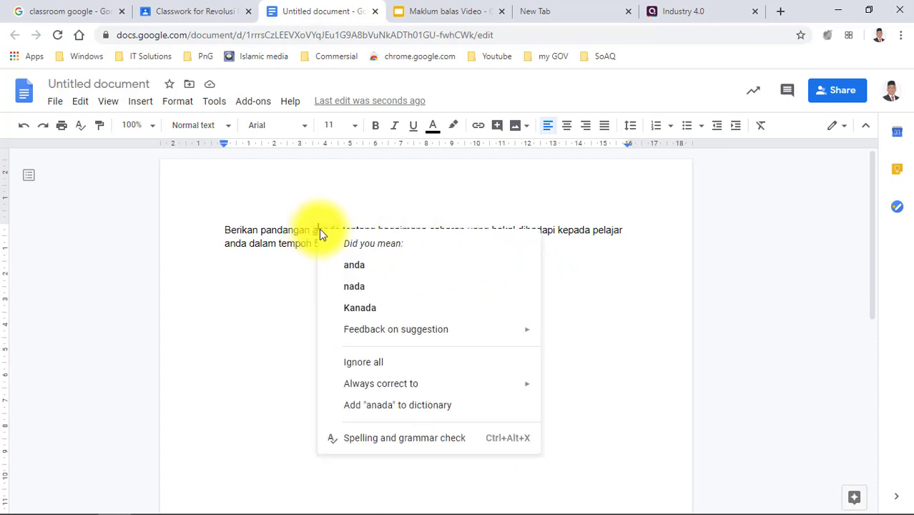
left_click(361, 268)
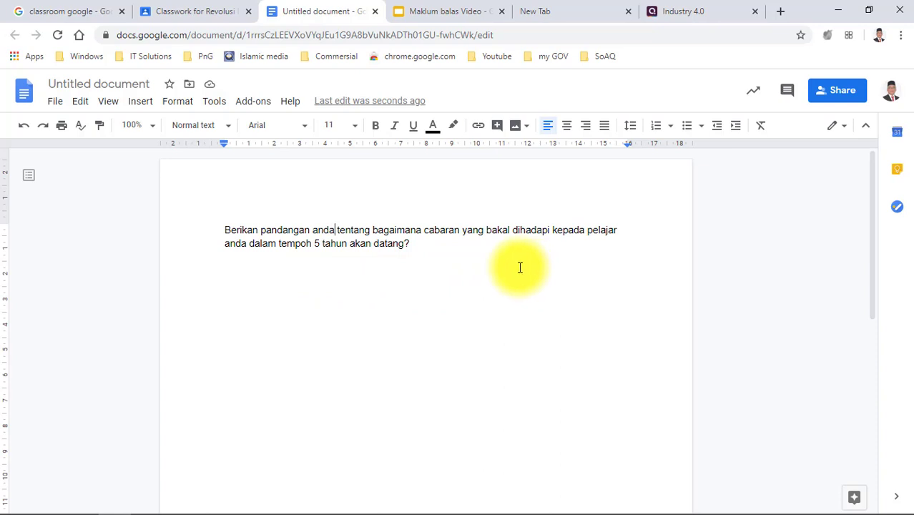
left_click(430, 250)
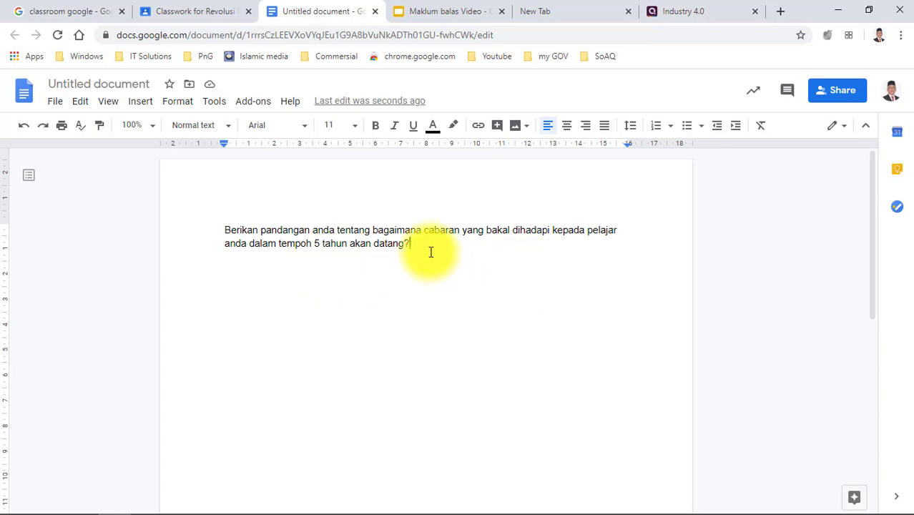
Rename the untitled document as "Soalan Esei".
left_click(83, 83)
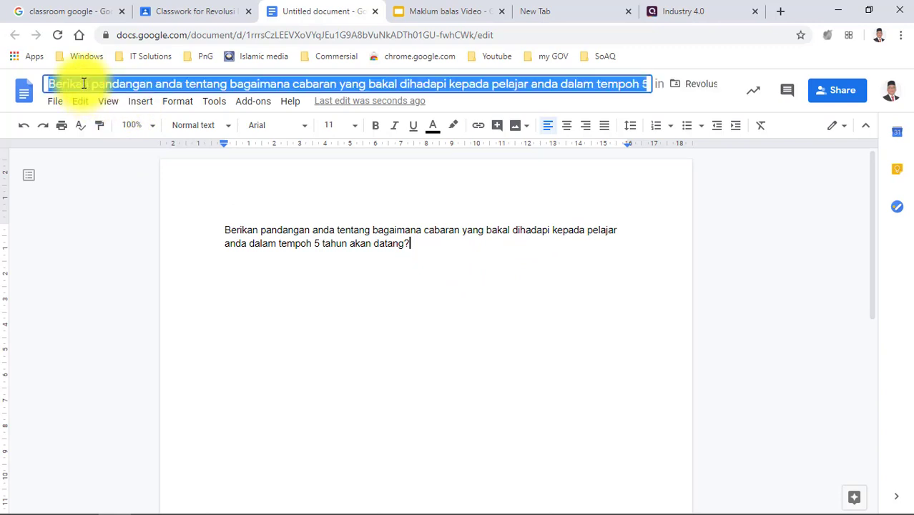
type("Soalan")
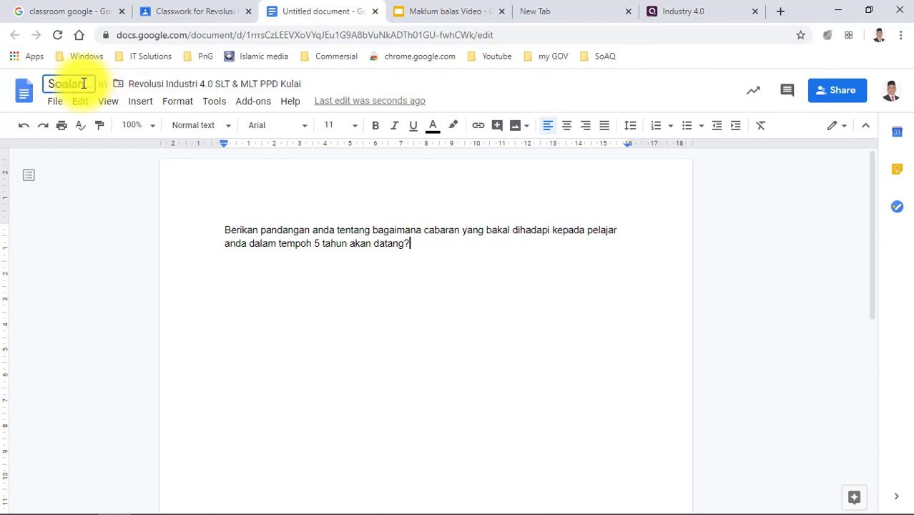
type("Esei")
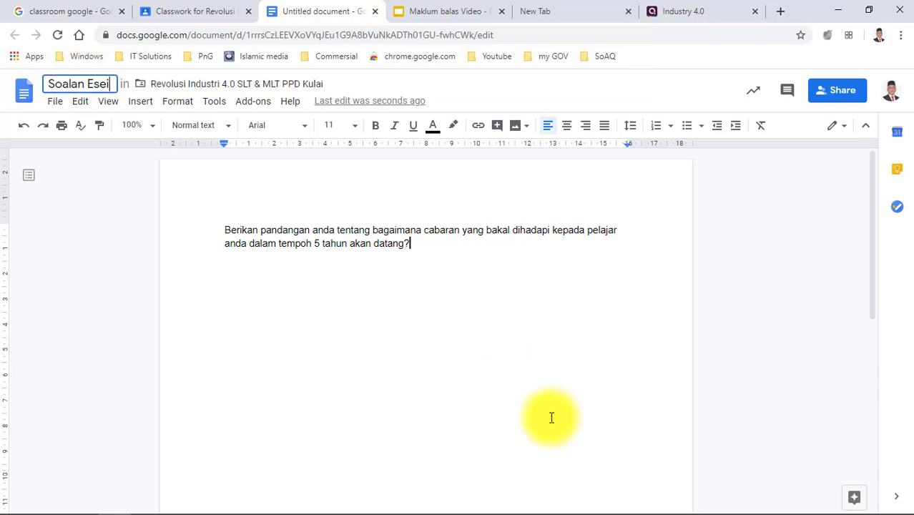
key("Return")
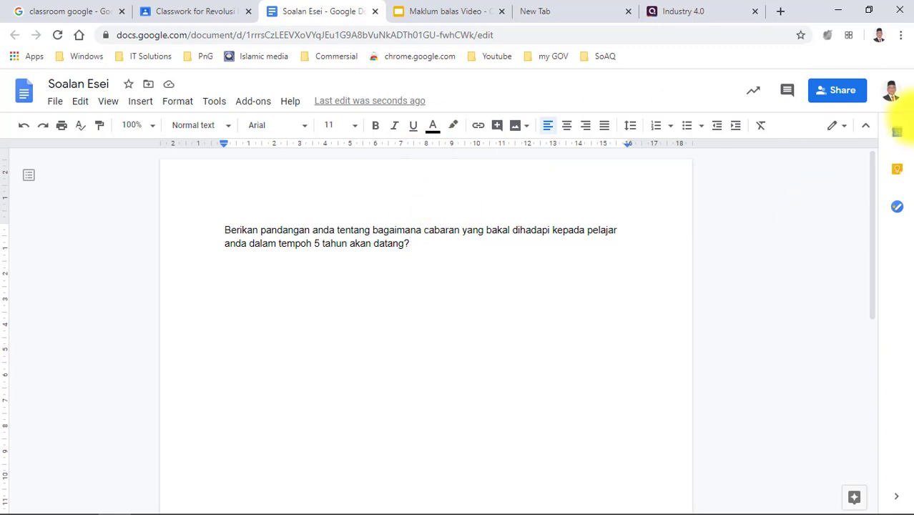
Change the Soalan Esei document's link sharing to "Anyone with the link".
left_click(838, 92)
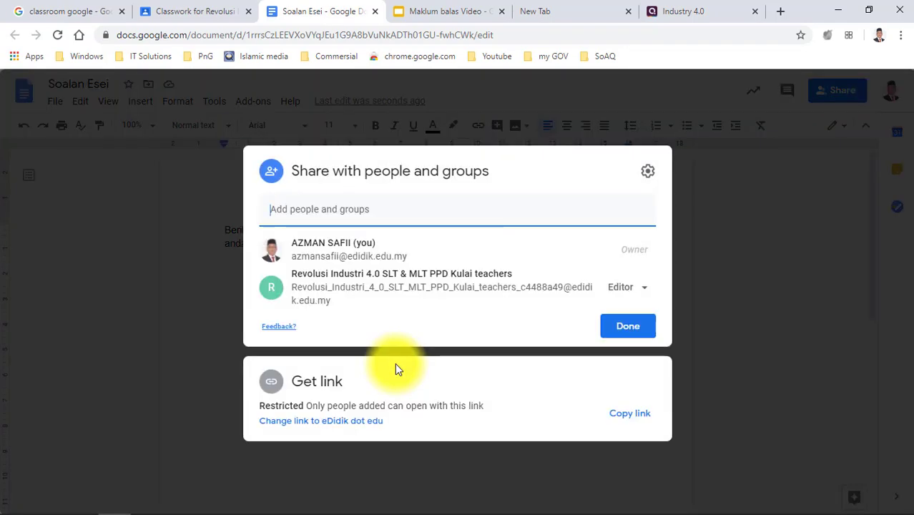
left_click(313, 429)
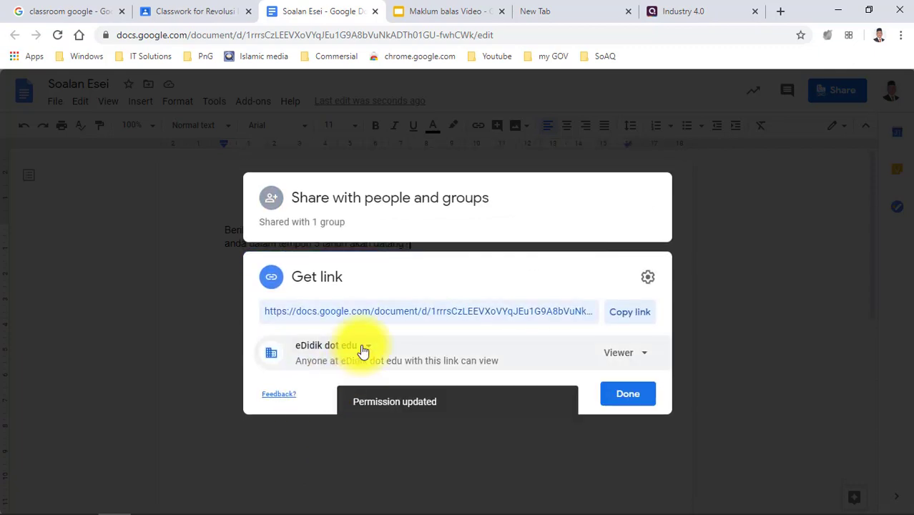
left_click(363, 351)
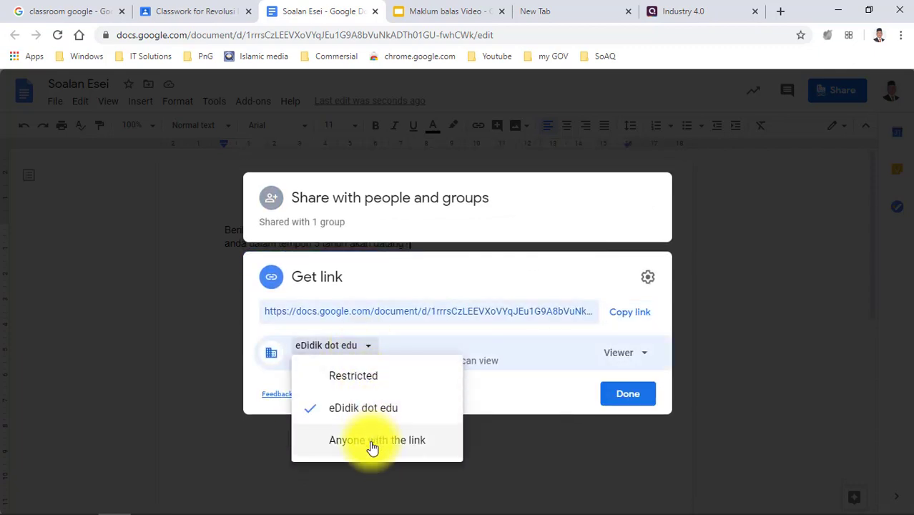
left_click(414, 444)
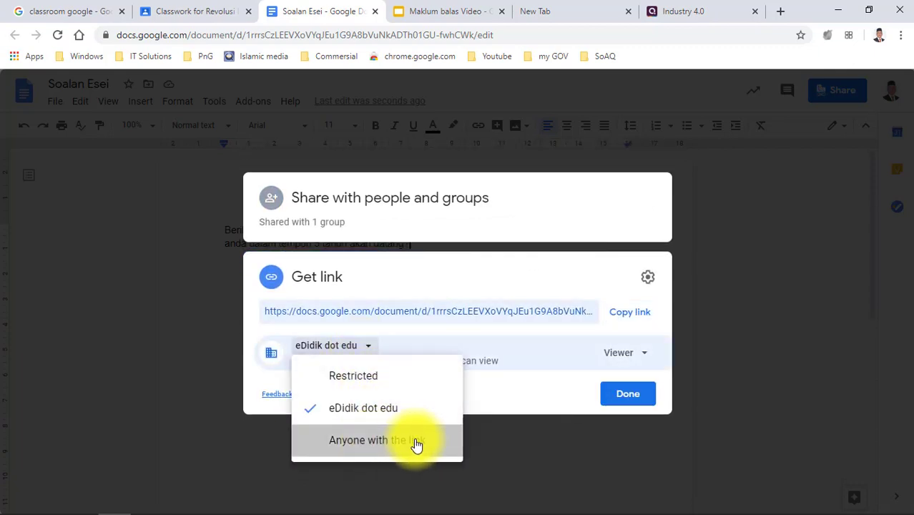
left_click(628, 394)
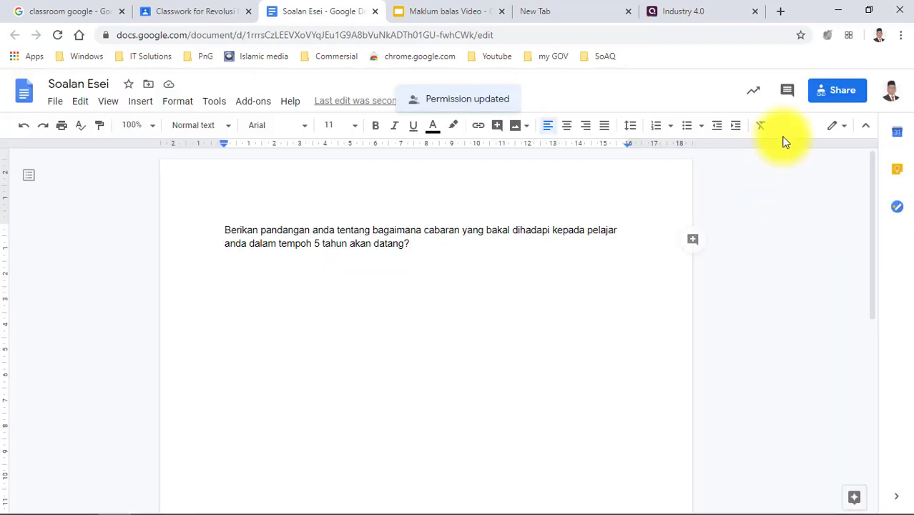
Close the Maklum balas Video presentation and return to the #T05 question in Google Classroom.
left_click(502, 12)
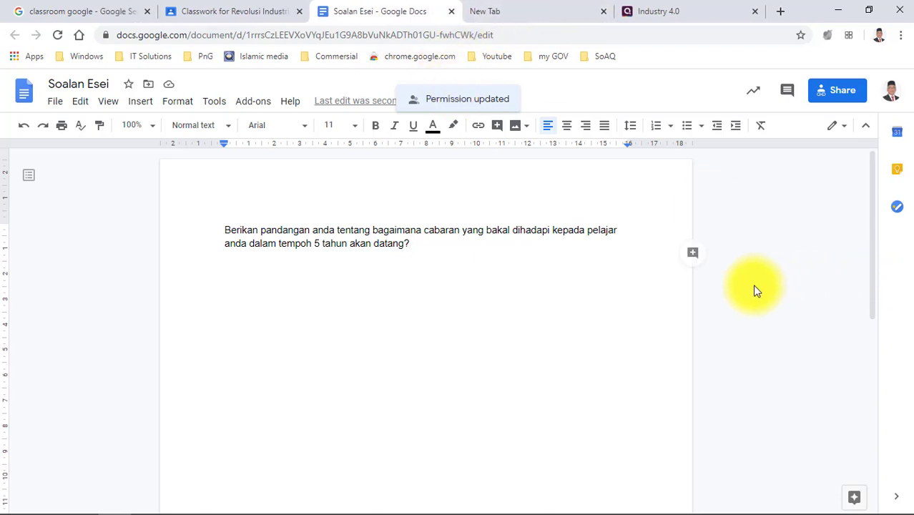
left_click(235, 12)
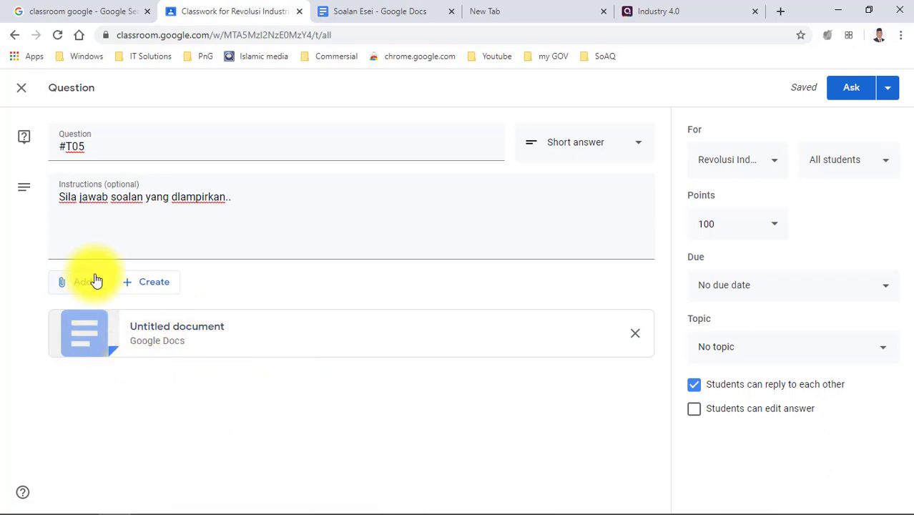
Set the #T05 question's points to 10 and allow students to edit their answer.
left_click(720, 225)
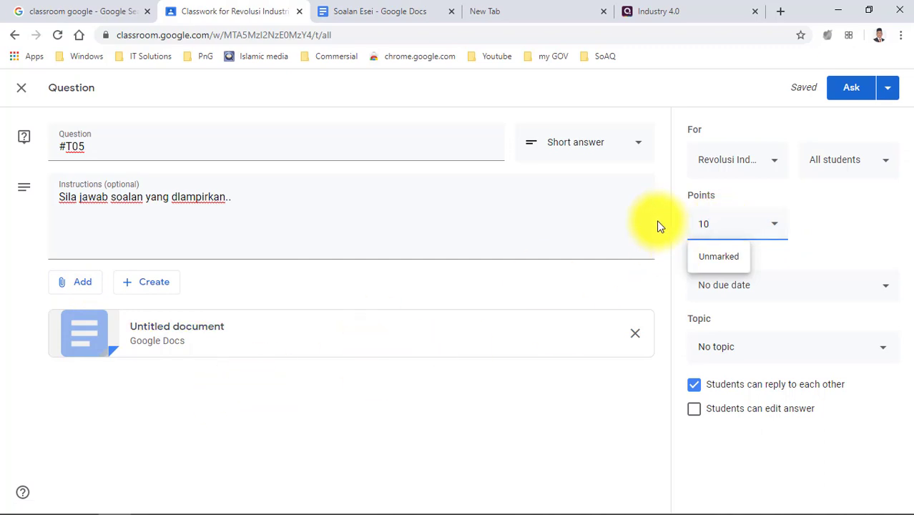
left_click(864, 214)
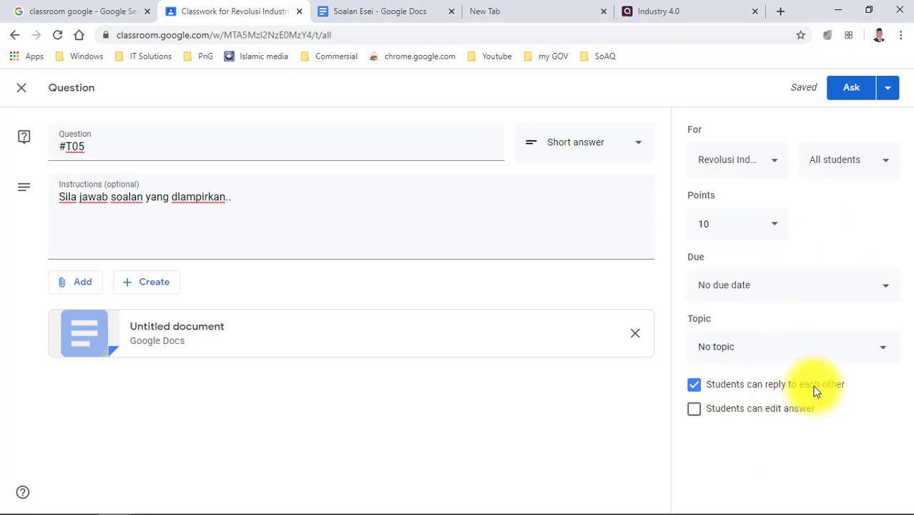
left_click(695, 412)
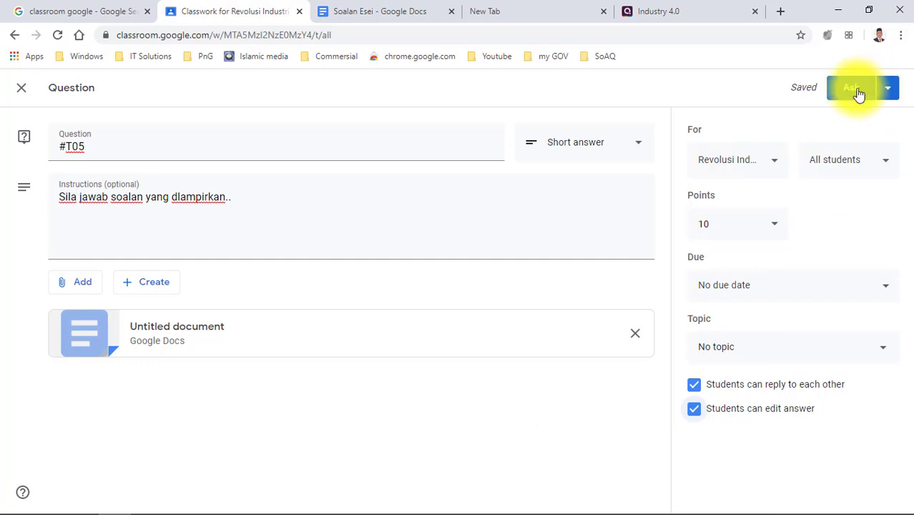
Review the posting options for the #T05 question and ask it immediately.
left_click(888, 92)
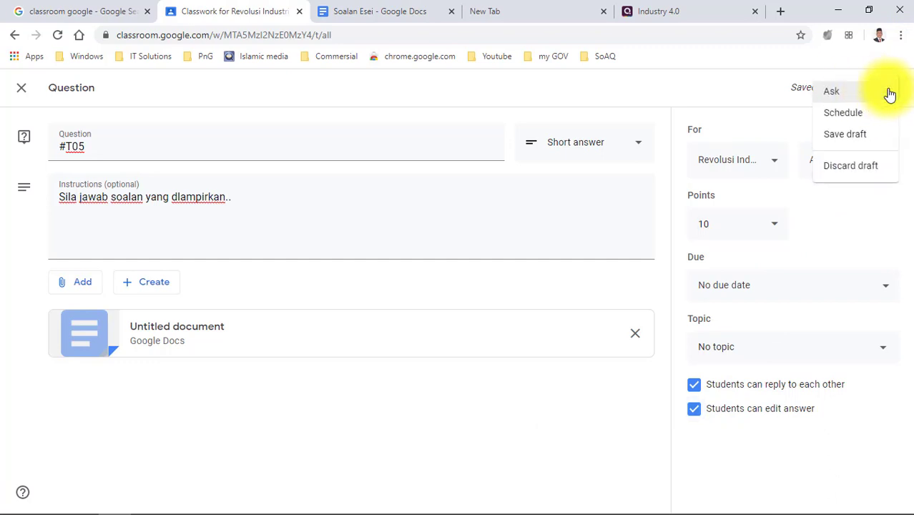
left_click(753, 91)
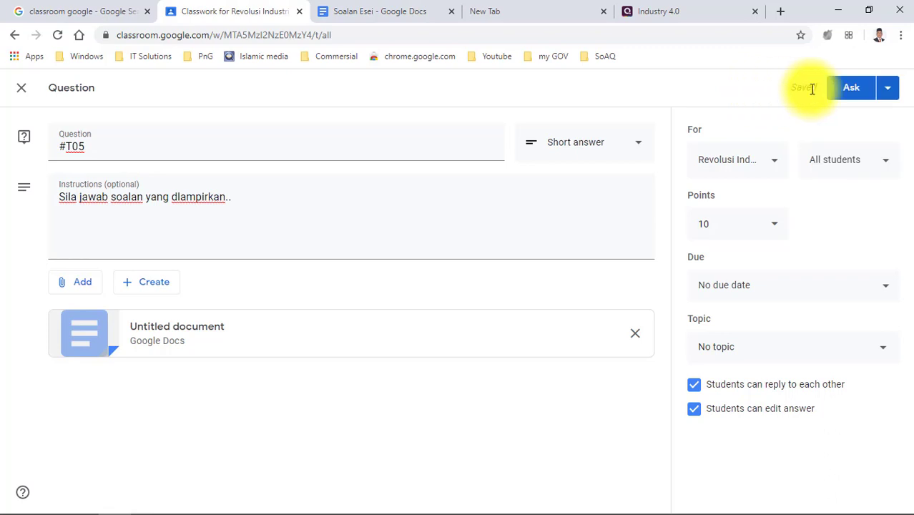
left_click(854, 91)
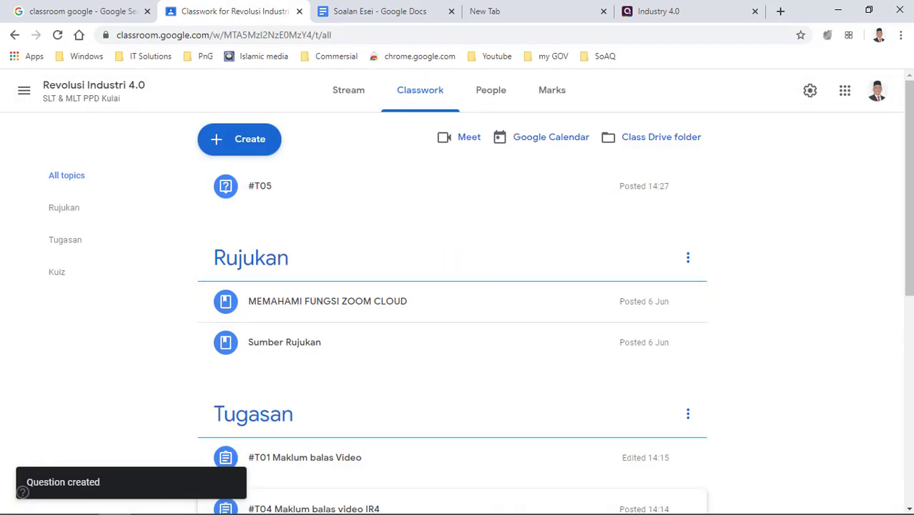
Create a new classwork material titled "Bahan Rujukan Tambahan".
left_click(224, 145)
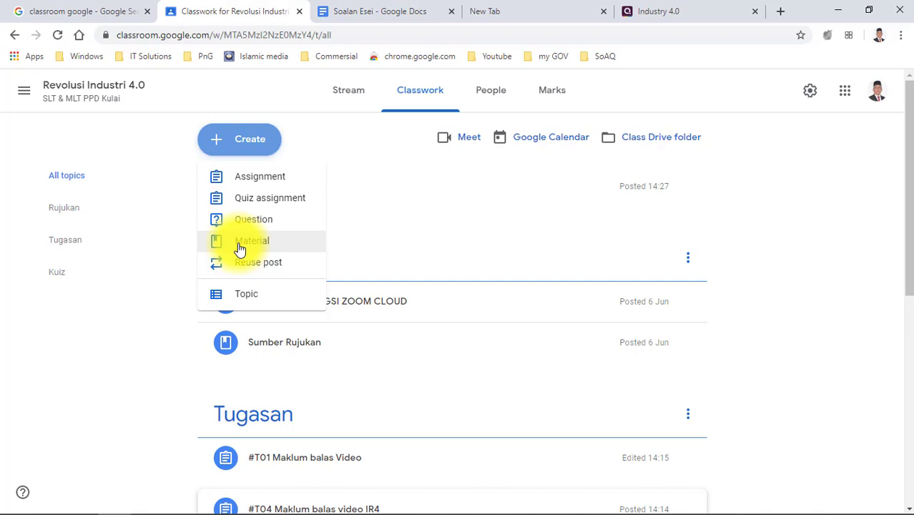
left_click(239, 248)
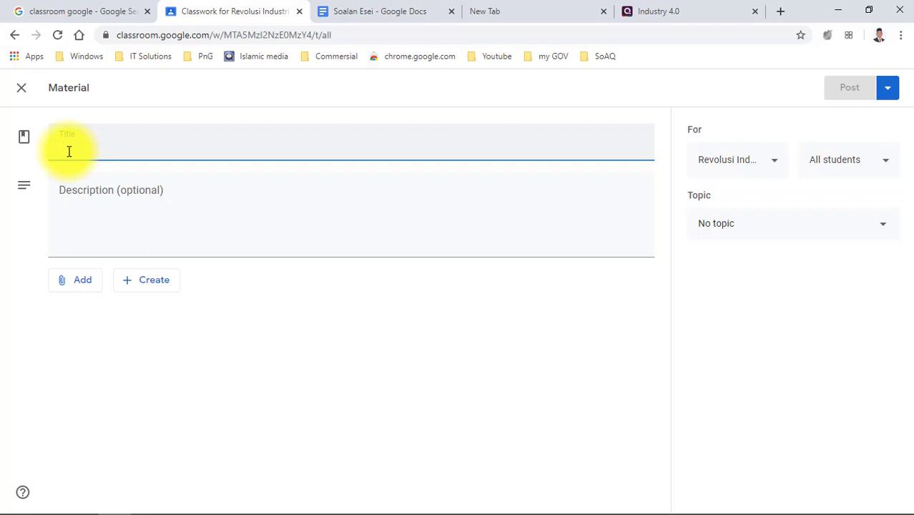
type("Bahan Ru")
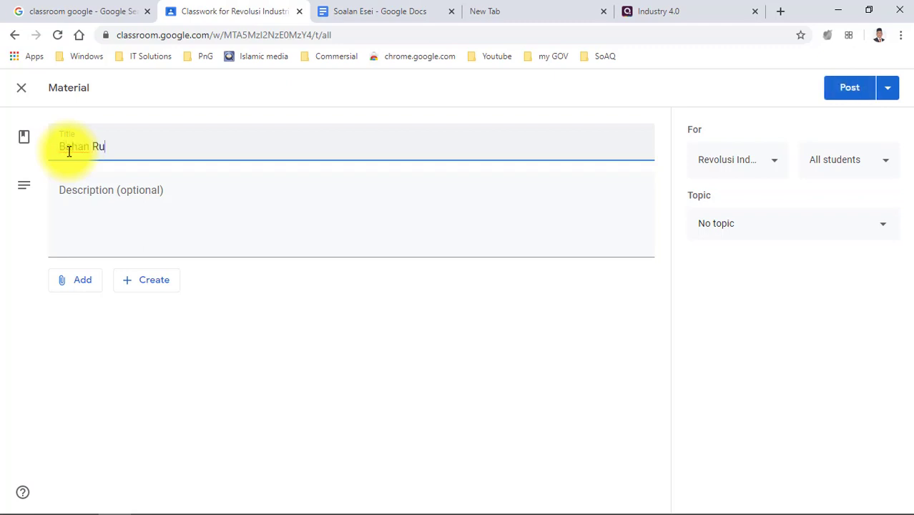
type("jukan Tambahan")
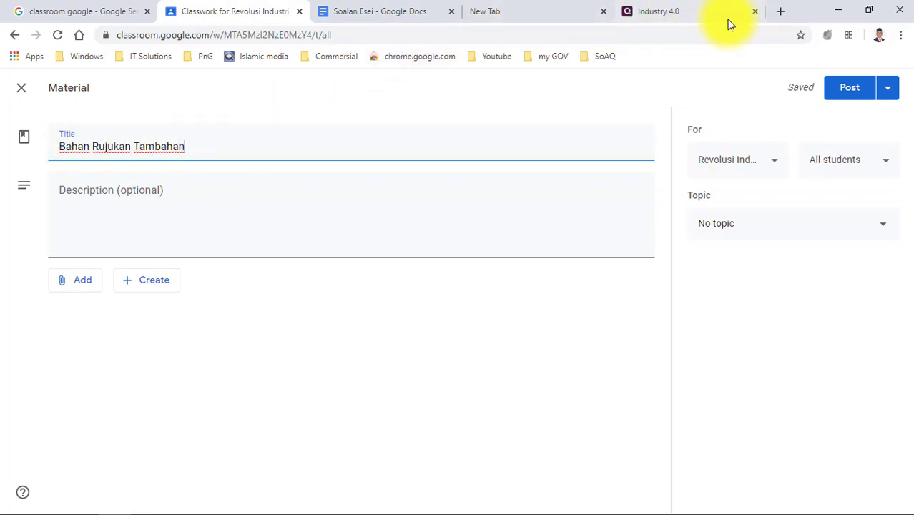
Search Google for "revolusi industri 4.0 dalam pendidikan" in a new tab and open the Nadi Negara article.
left_click(780, 11)
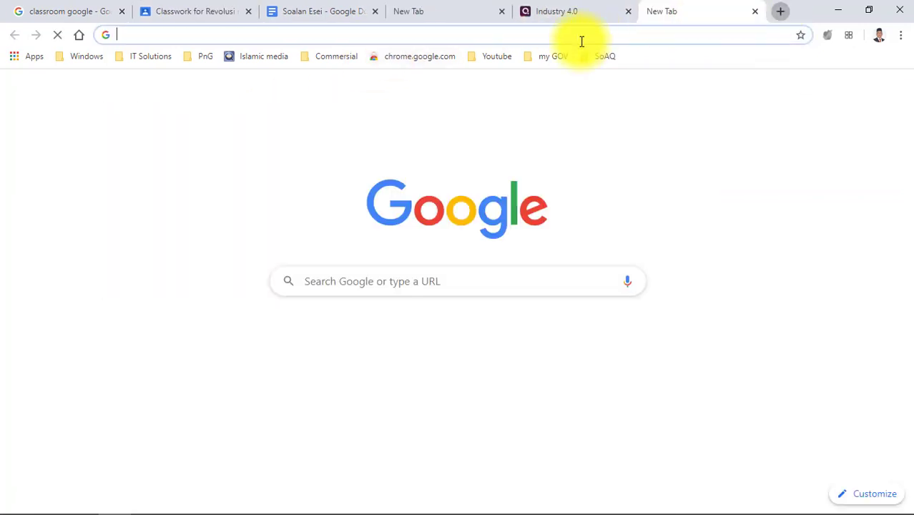
left_click(370, 285)
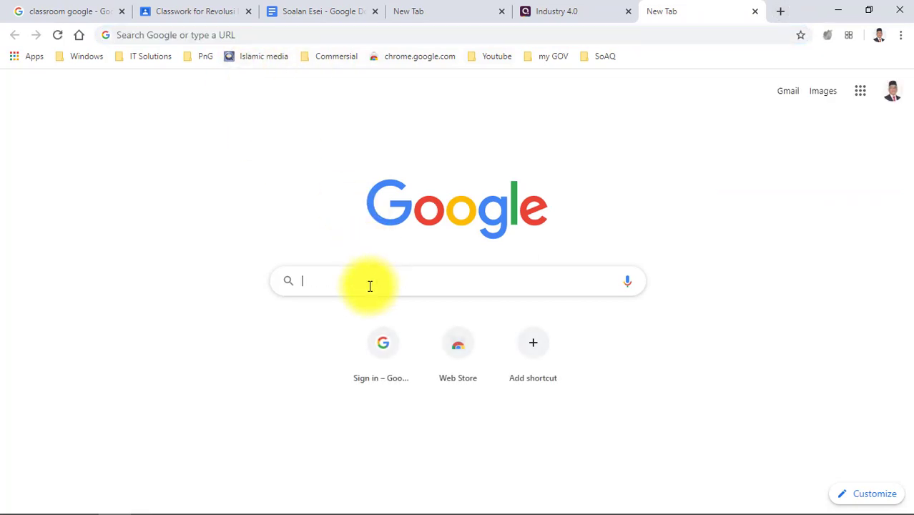
type("Revolusi")
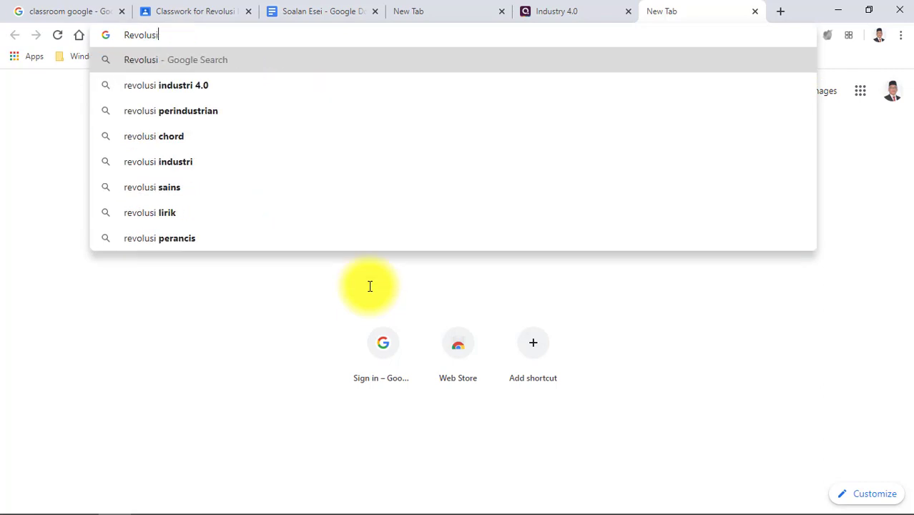
type(" Industri")
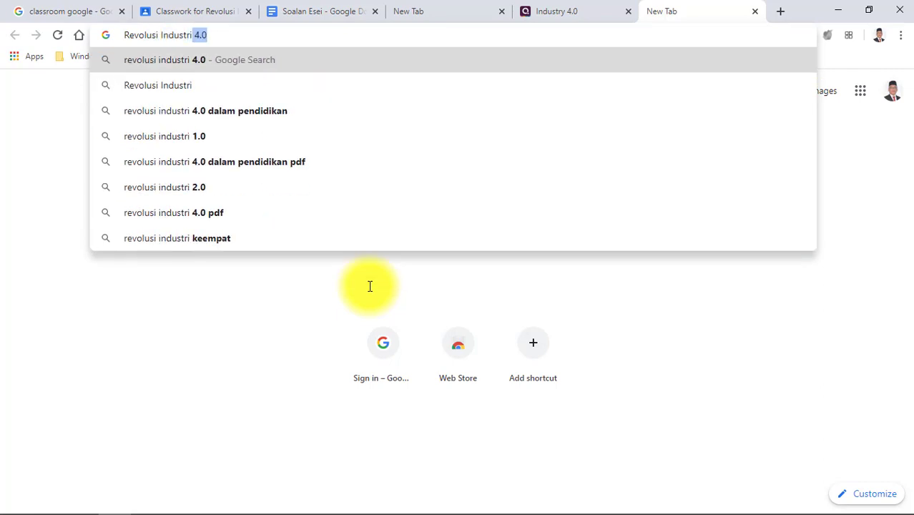
left_click(238, 120)
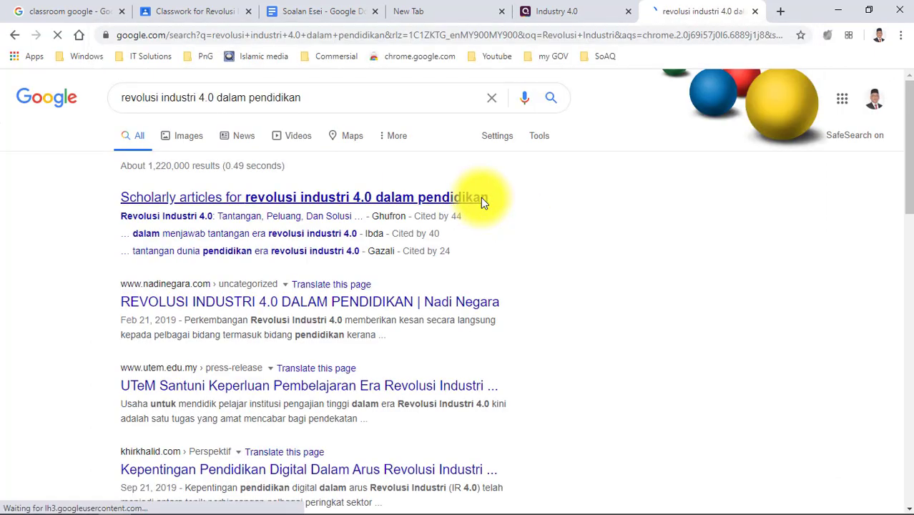
left_click(312, 200)
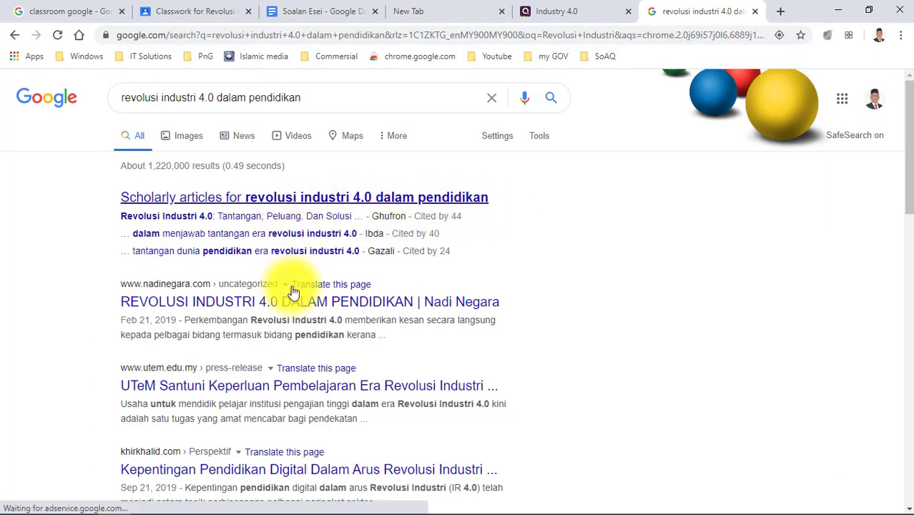
left_click(293, 304)
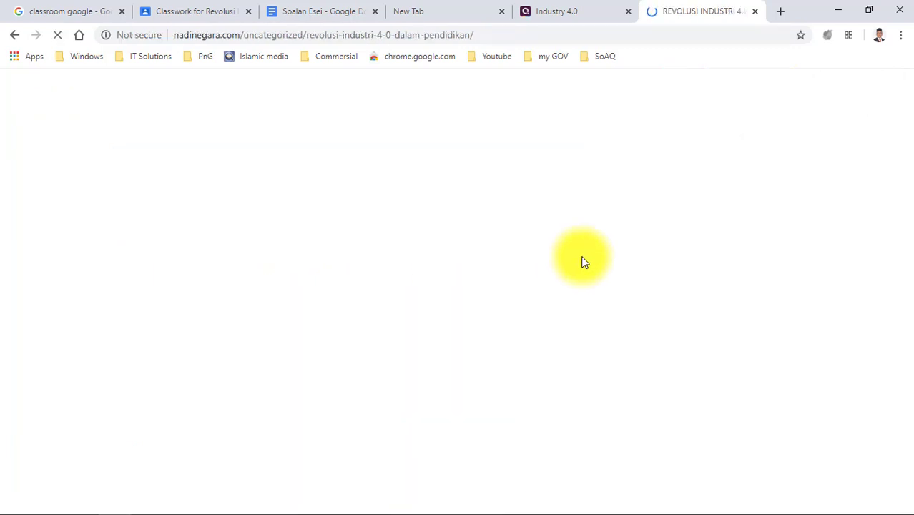
Copy the Nadi Negara article's web address and attach it as a link to the Bahan Rujukan Tambahan material.
left_click(237, 34)
right_click(236, 34)
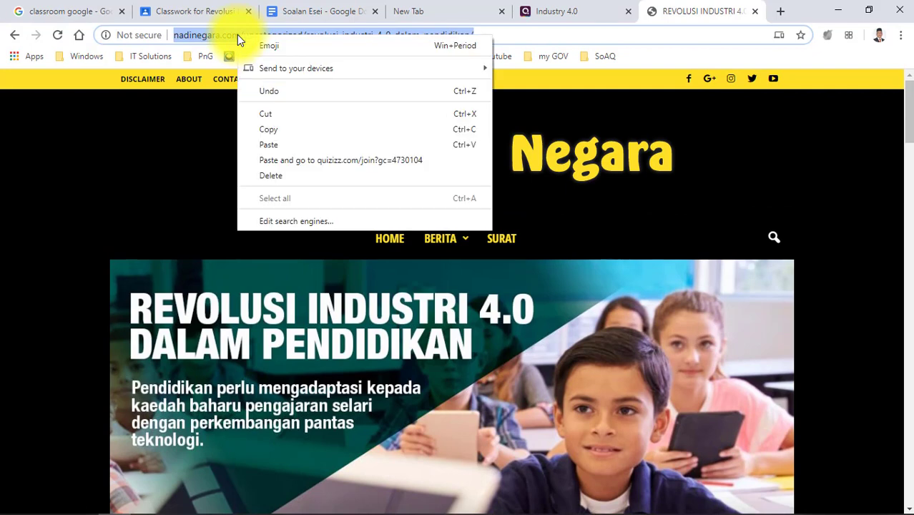
left_click(290, 130)
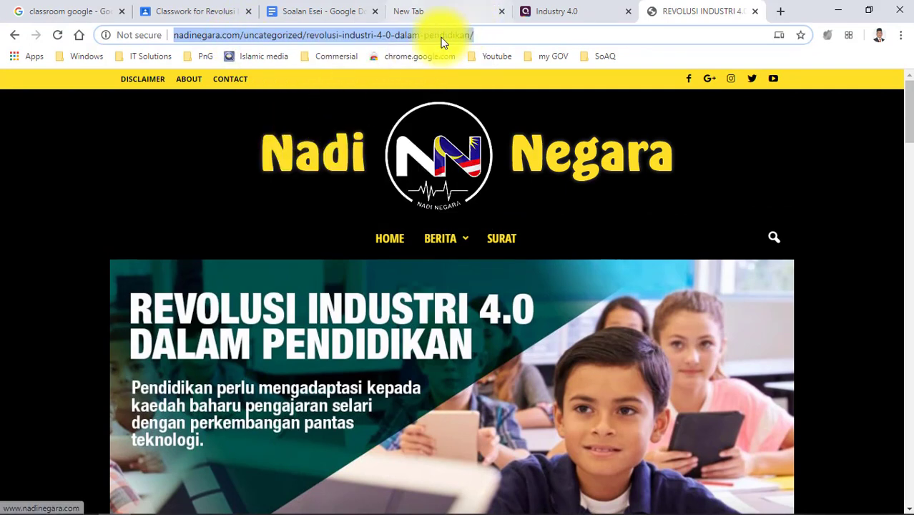
left_click(194, 10)
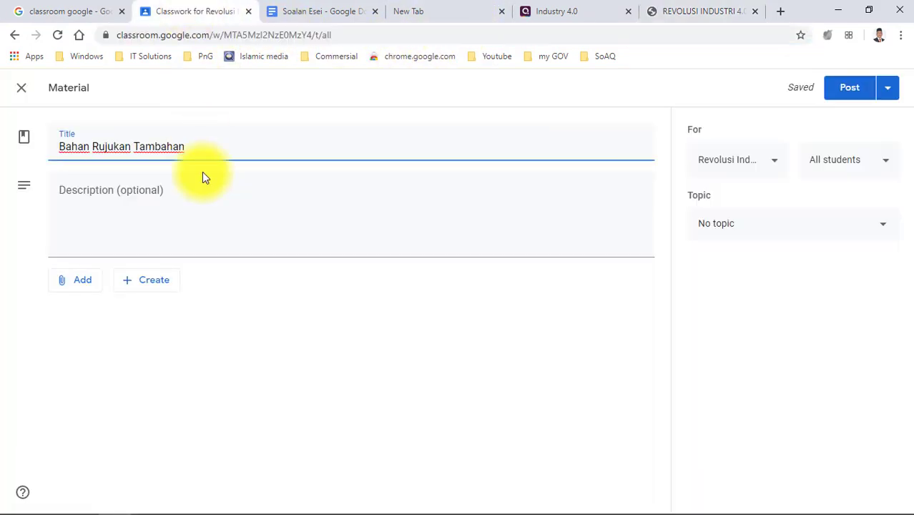
left_click(79, 285)
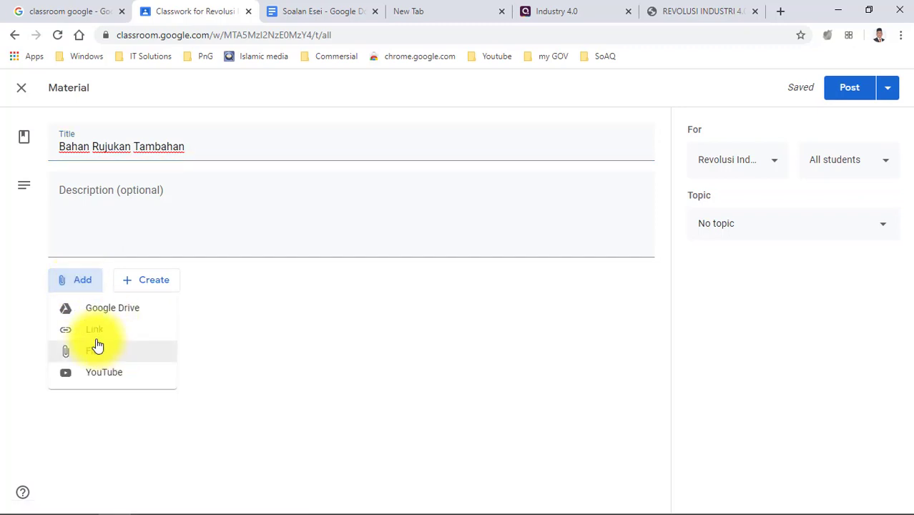
left_click(92, 329)
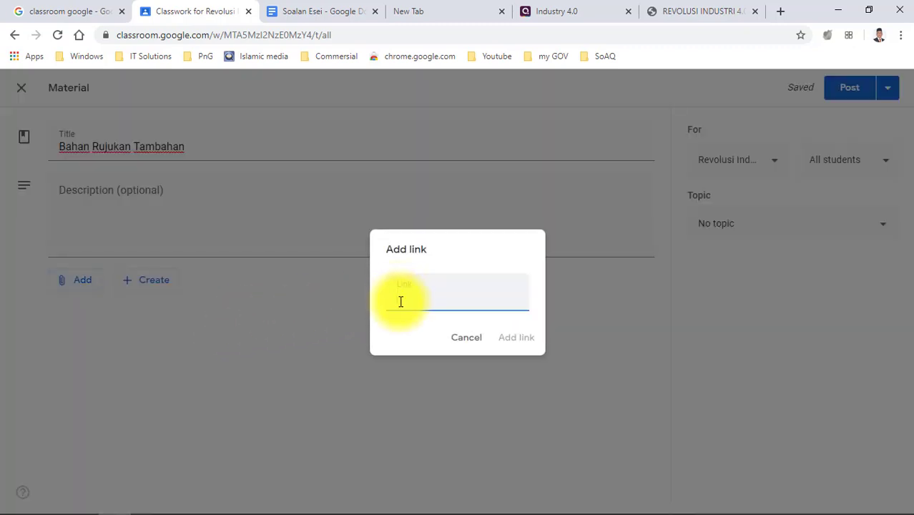
key("ctrl+v")
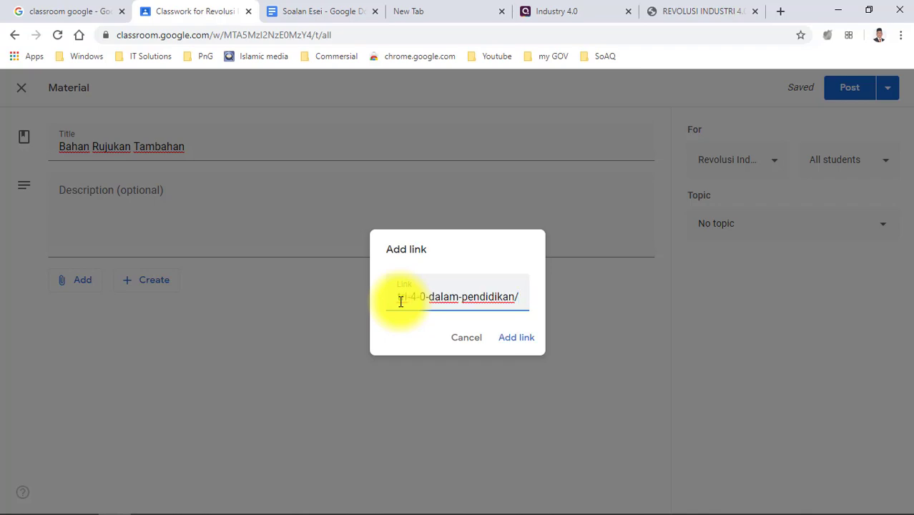
left_click(516, 337)
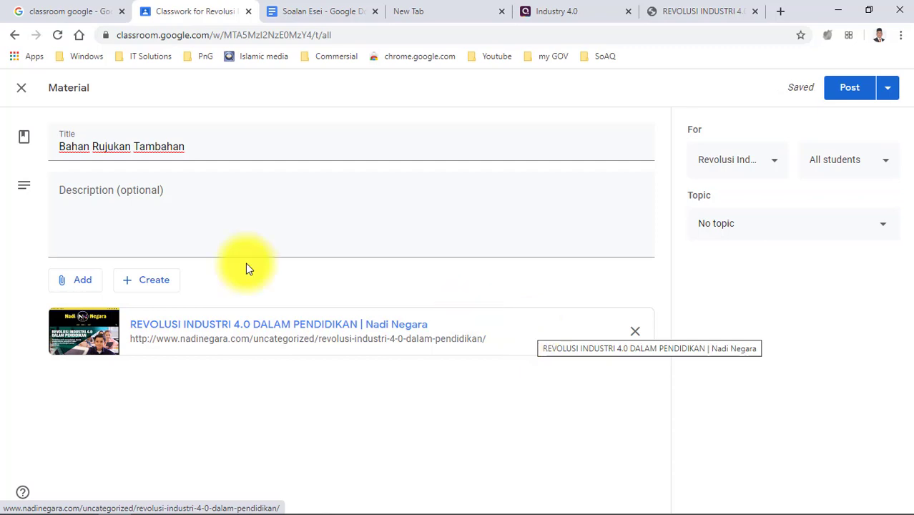
Enter "Sila baca bahan rujukan yang dilampirkan..." as the material's description.
left_click(103, 211)
type("Sila")
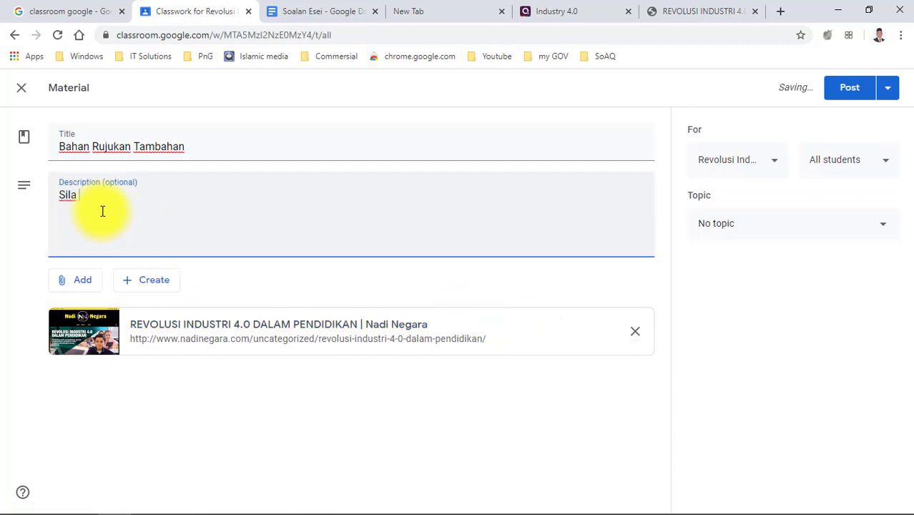
type(" baca bahan rujukan yan")
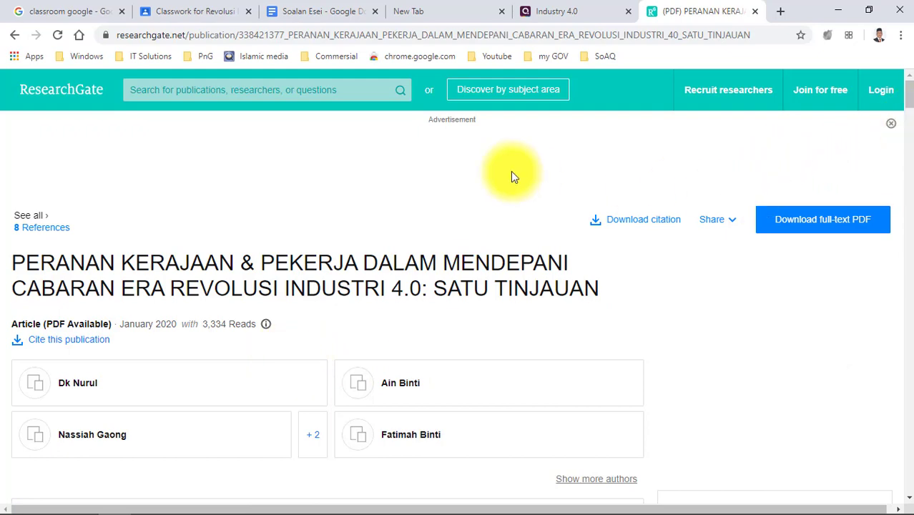
Download the full-text PDF of the ResearchGate article on Revolusi Industri 4.0 and show the file in its folder.
scroll(739, 245, "down", 2)
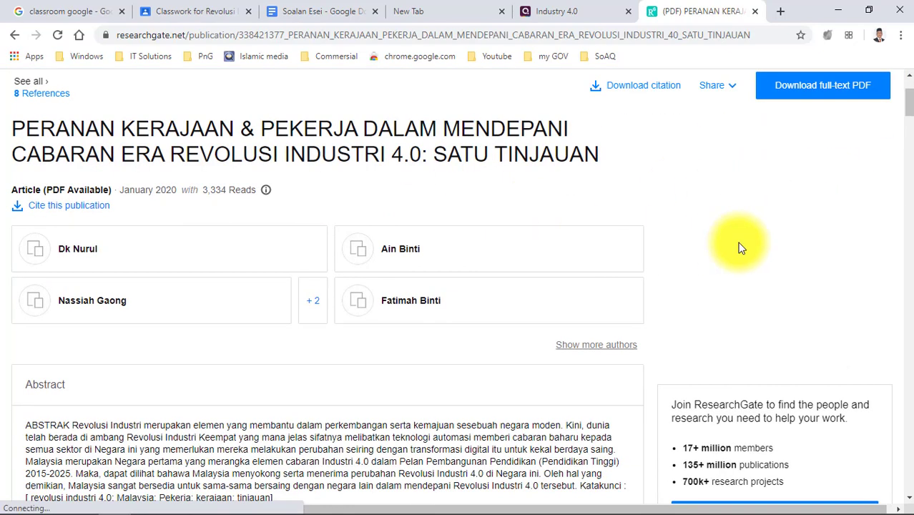
scroll(786, 215, "up", 2)
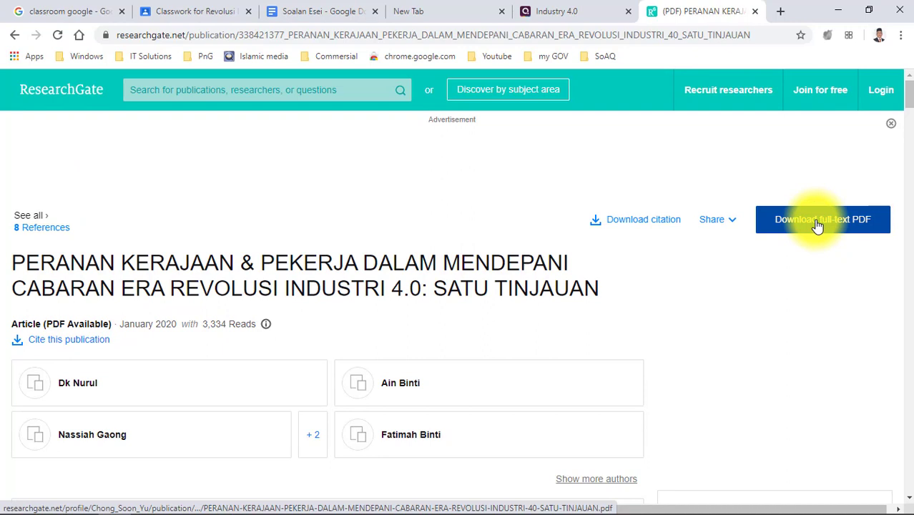
left_click(817, 226)
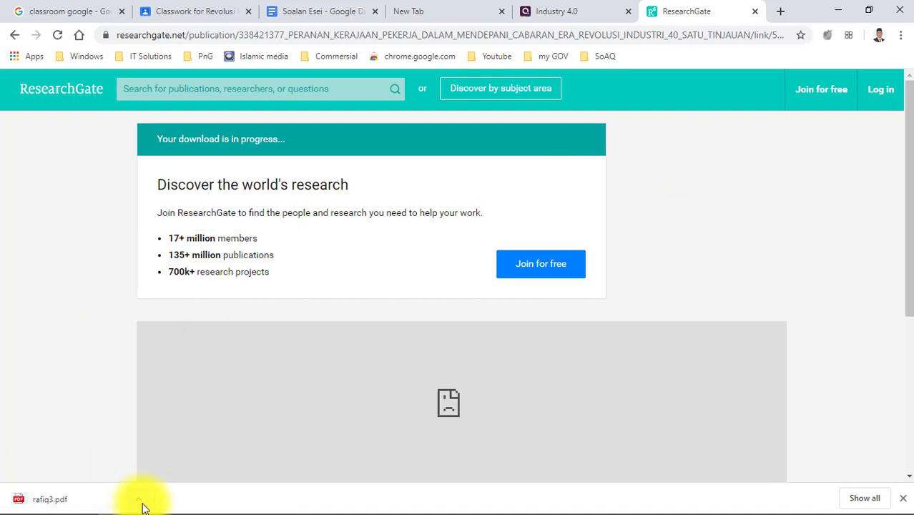
left_click(140, 503)
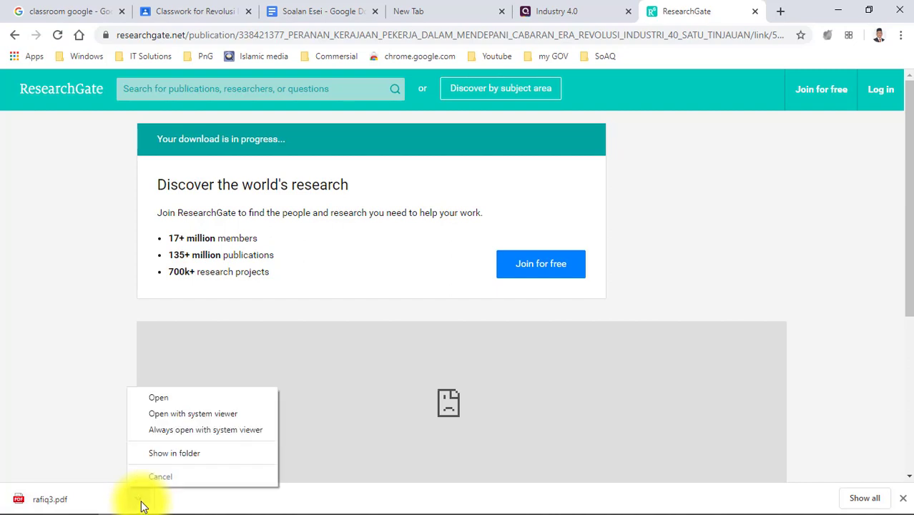
left_click(172, 452)
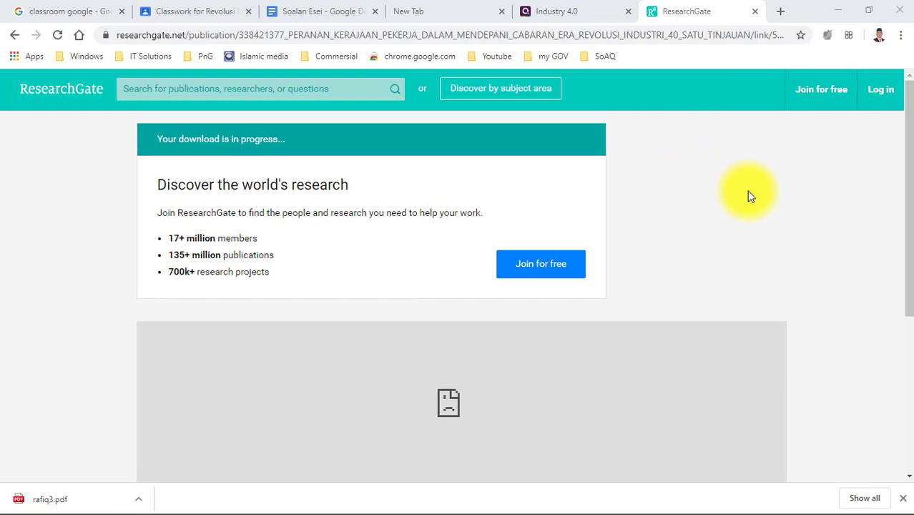
Arrange the Downloads folder window and a reduced browser window showing the Bahan Rujukan Tambahan material side by side.
left_click_drag(0, 69, 587, 138)
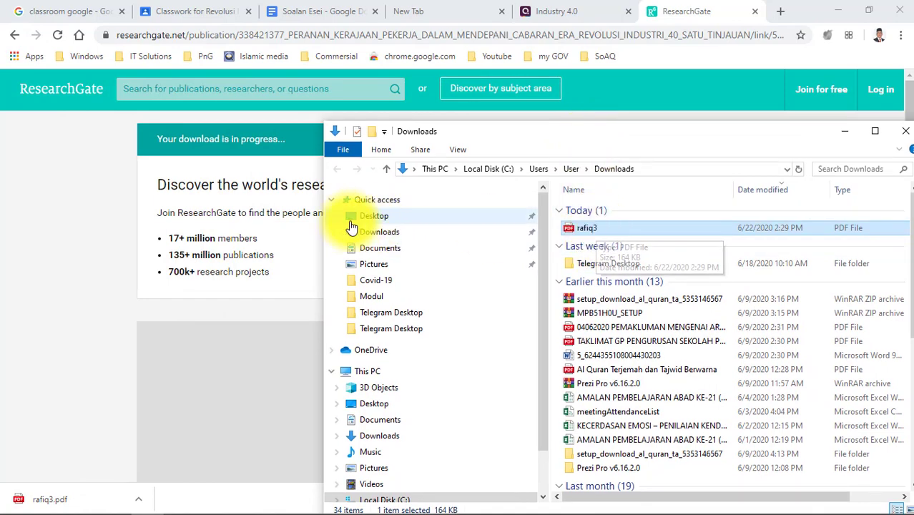
left_click_drag(324, 216, 566, 215)
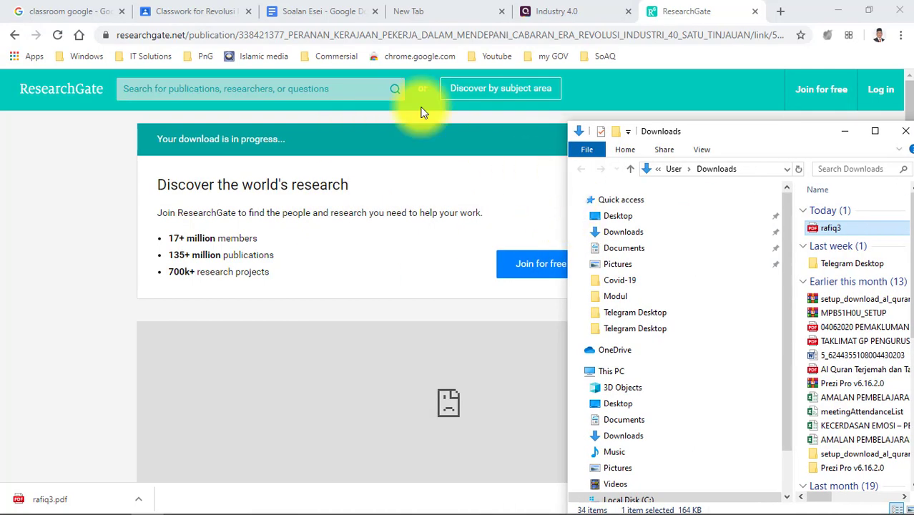
left_click(188, 17)
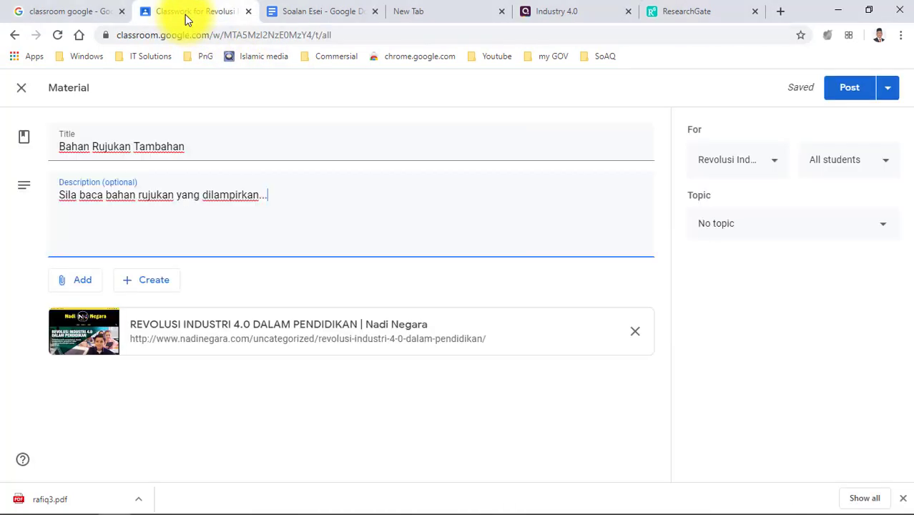
left_click(869, 11)
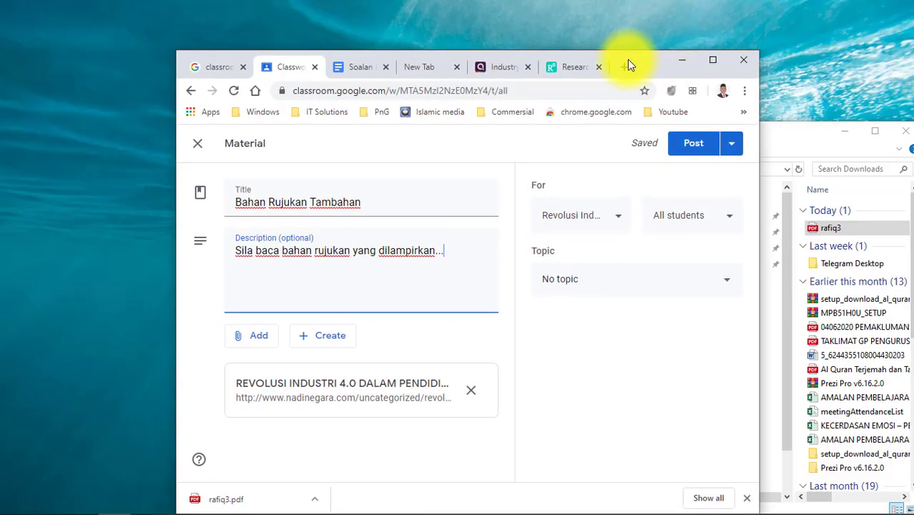
left_click_drag(642, 59, 481, 34)
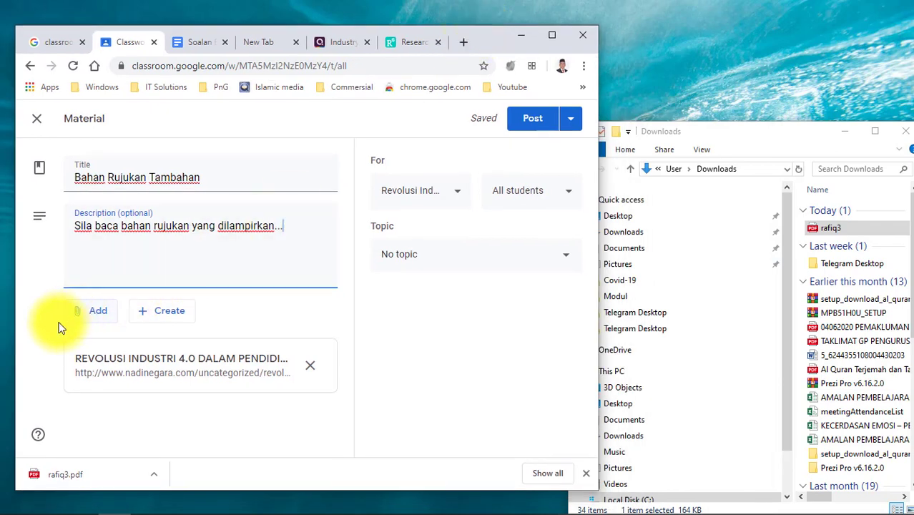
Upload rafiq3.pdf from the Downloads folder as a file attachment to the Bahan Rujukan Tambahan material.
left_click(86, 316)
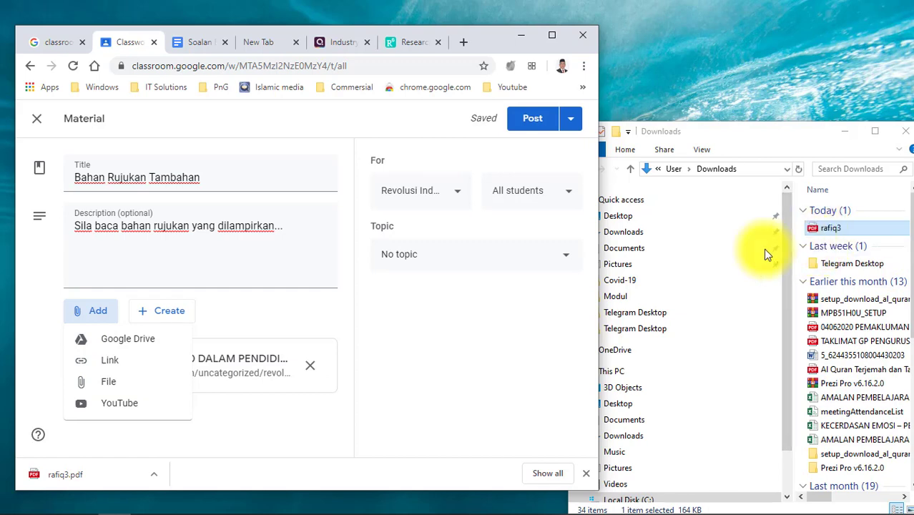
left_click(110, 385)
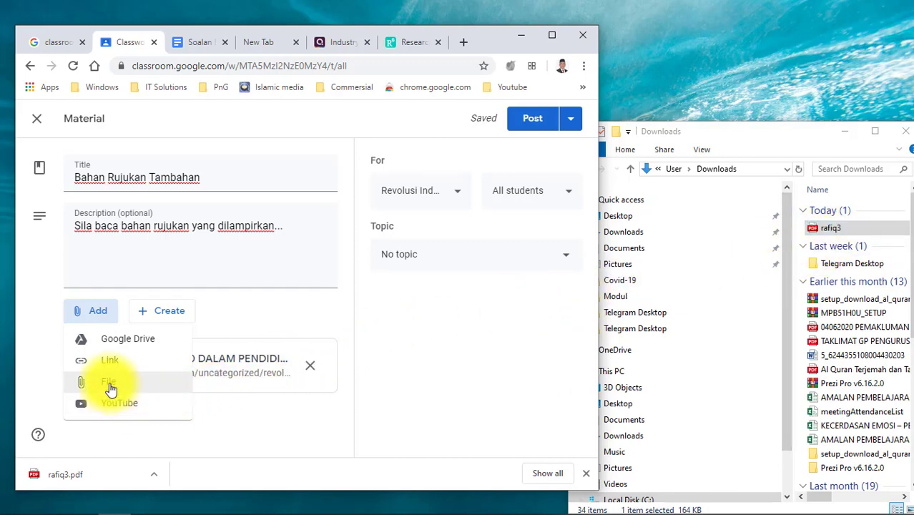
left_click(161, 378)
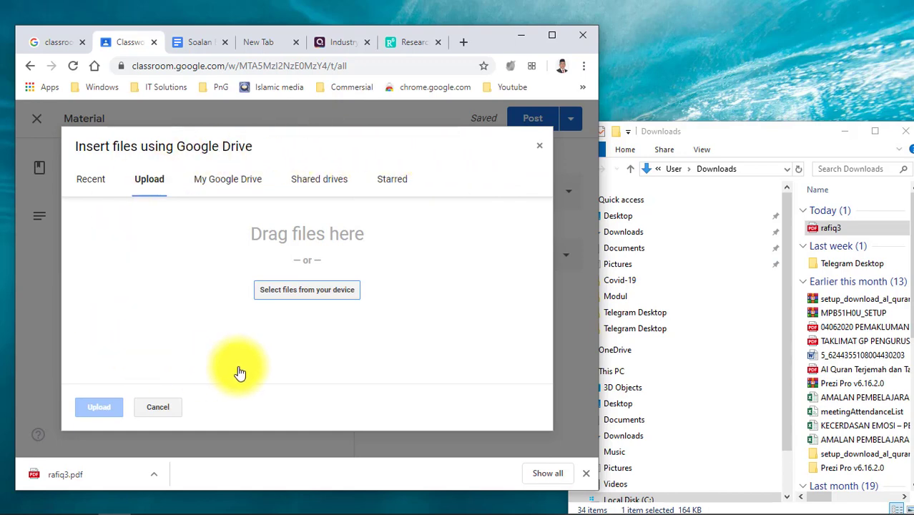
left_click(854, 233)
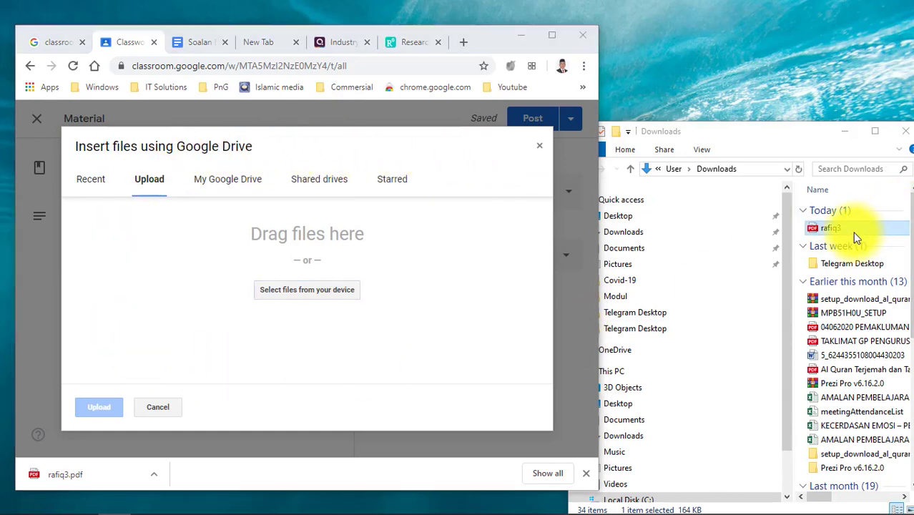
left_click_drag(853, 232, 269, 303)
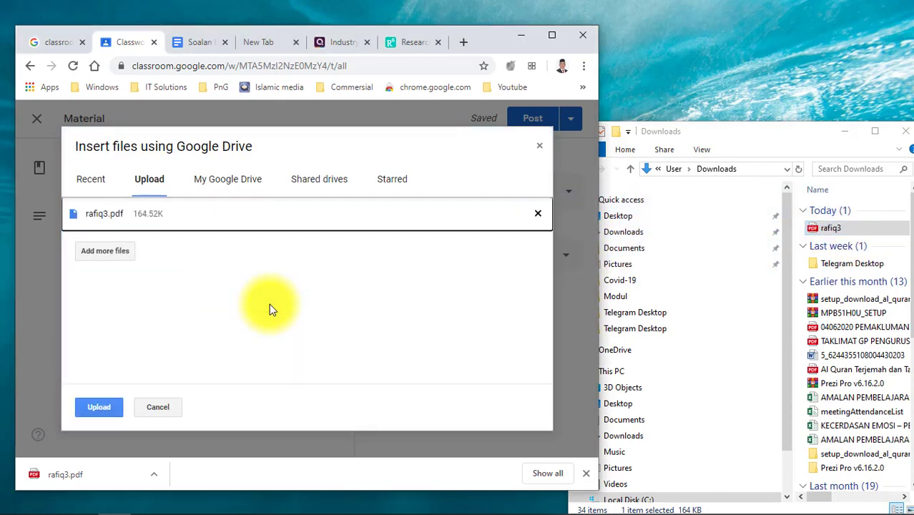
left_click(84, 409)
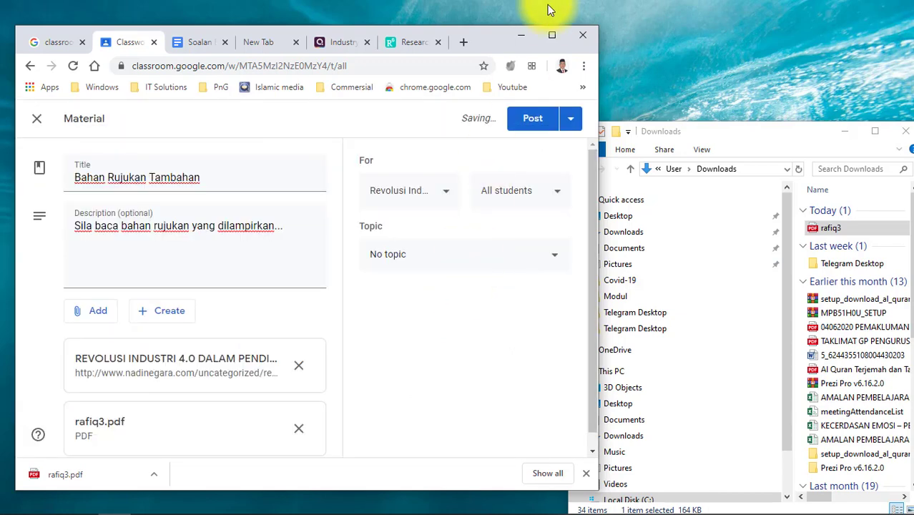
Maximize the browser window, assign the Bahan Rujukan Tambahan material to the Rujukan topic and post it.
left_click(554, 34)
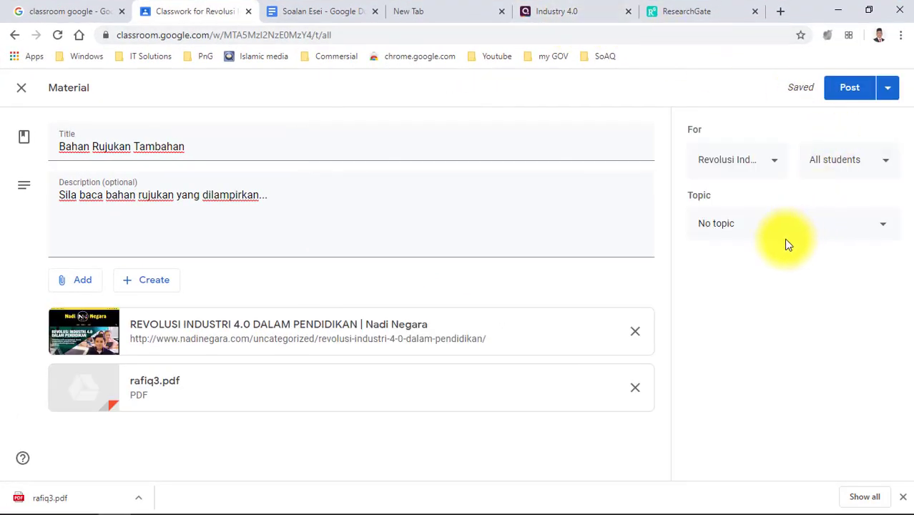
left_click(875, 227)
left_click(747, 331)
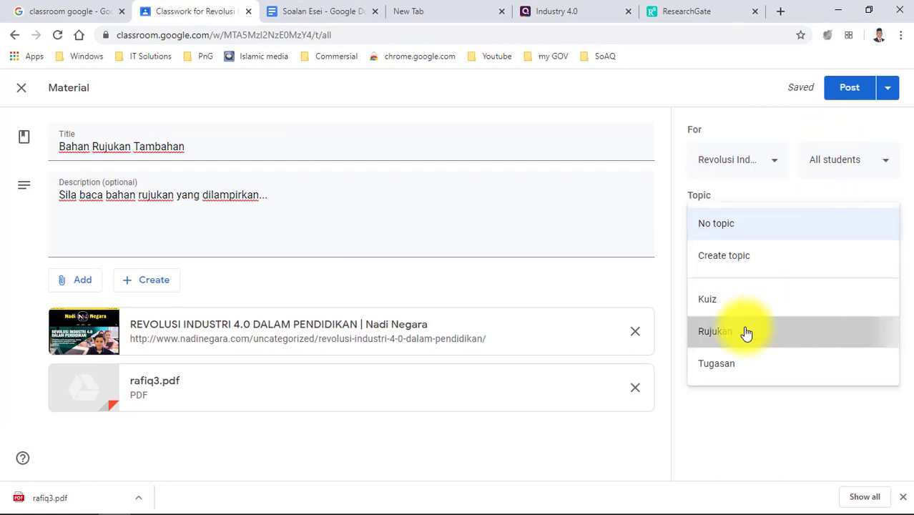
left_click(837, 92)
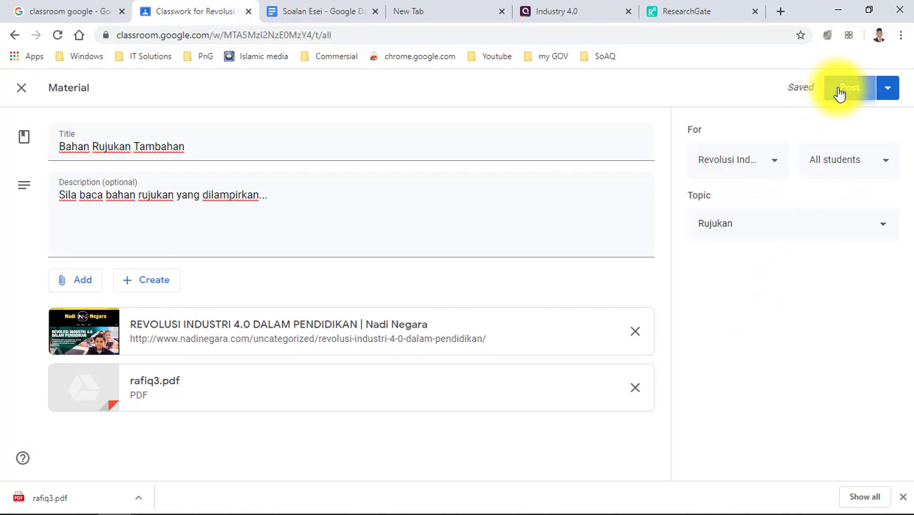
left_click(840, 93)
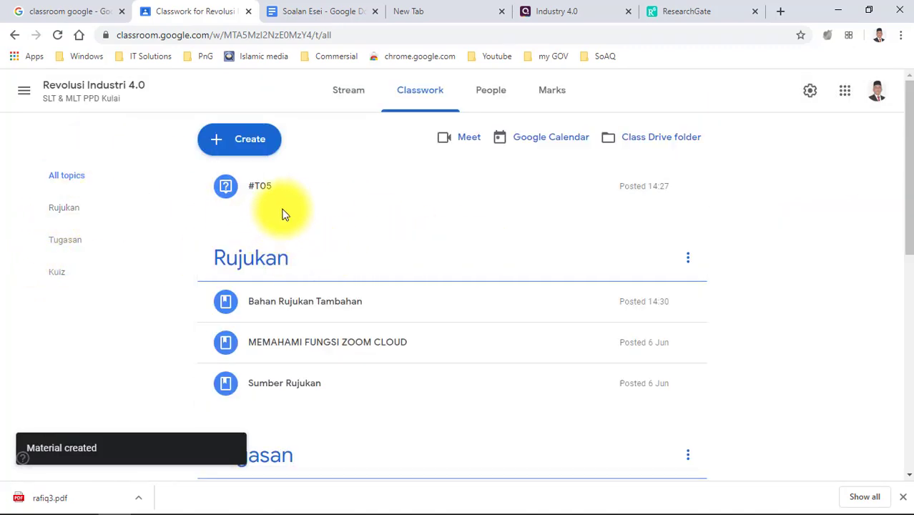
Browse the reusable posts of the DTR - ZOOM CLOUD SIP+ & School Leaders class, select A1 - Bahan Pembentangan PPT, and close without reusing it.
left_click(218, 139)
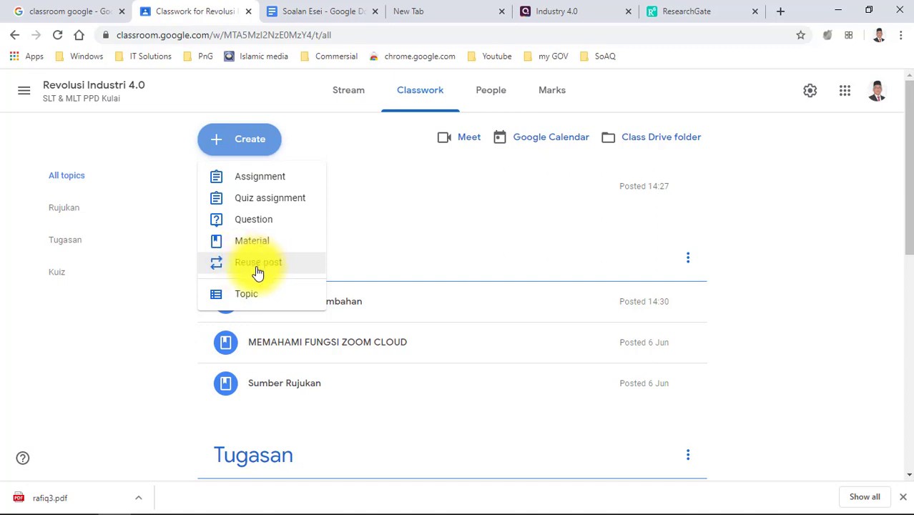
left_click(259, 265)
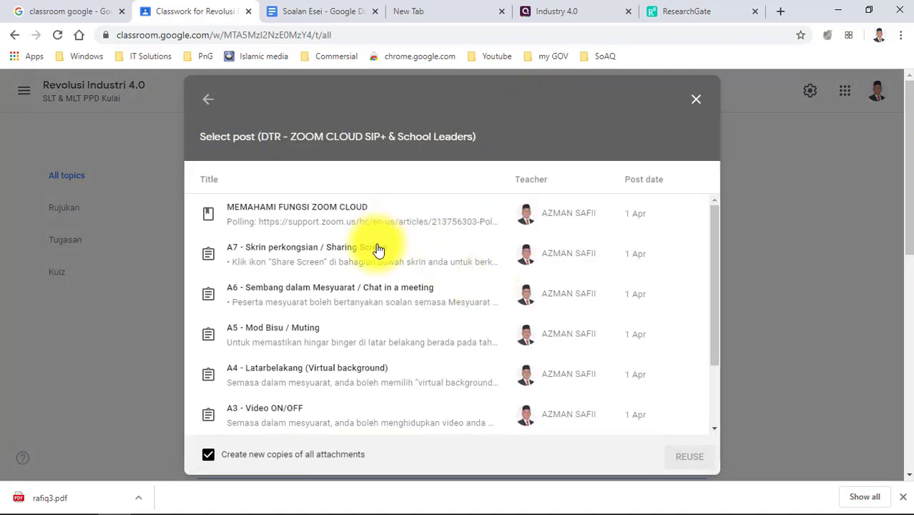
scroll(363, 296, "down", 2)
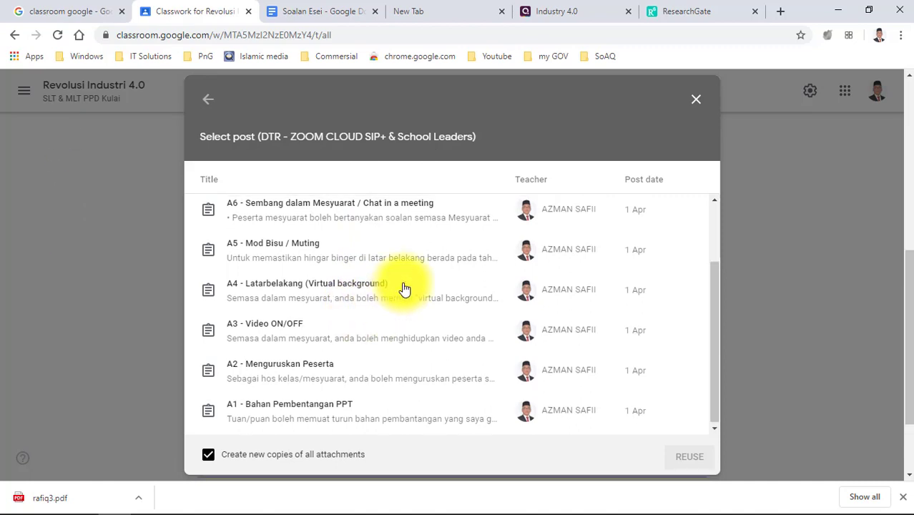
scroll(336, 265, "up", 2)
scroll(311, 230, "up", 3)
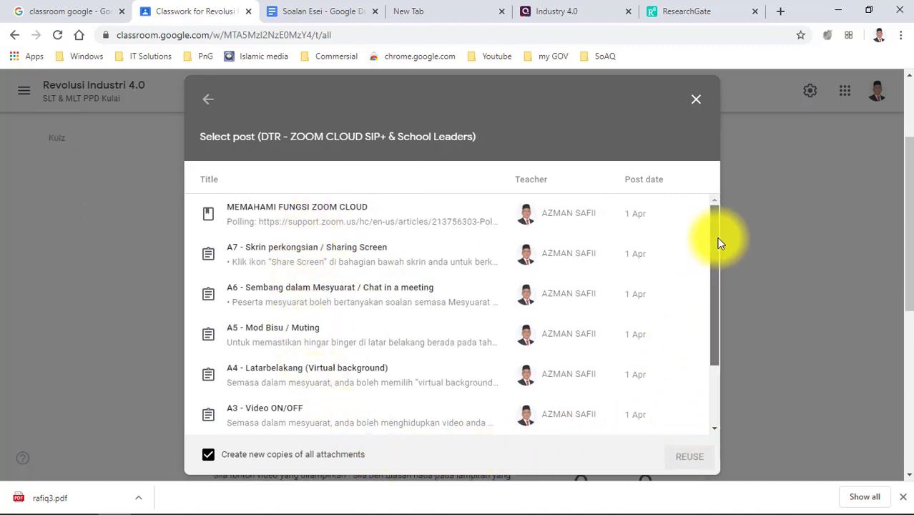
left_click_drag(715, 241, 713, 312)
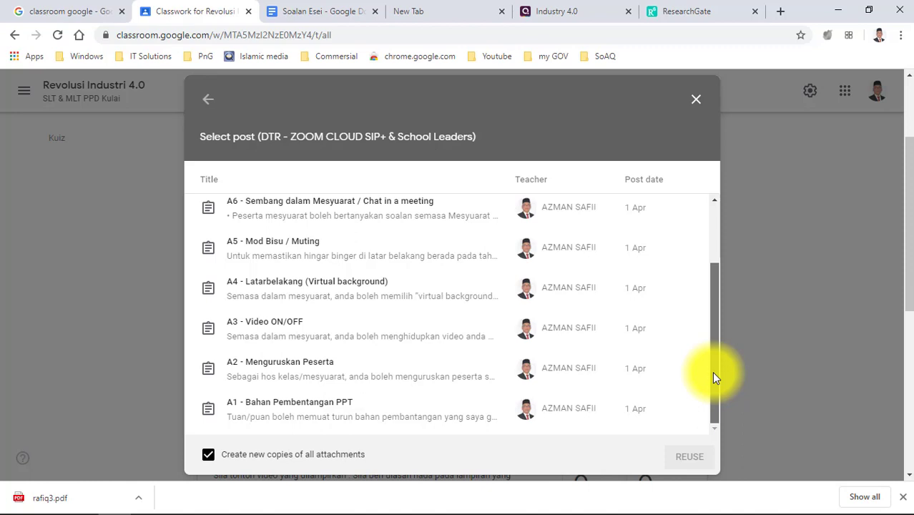
left_click_drag(714, 373, 721, 194)
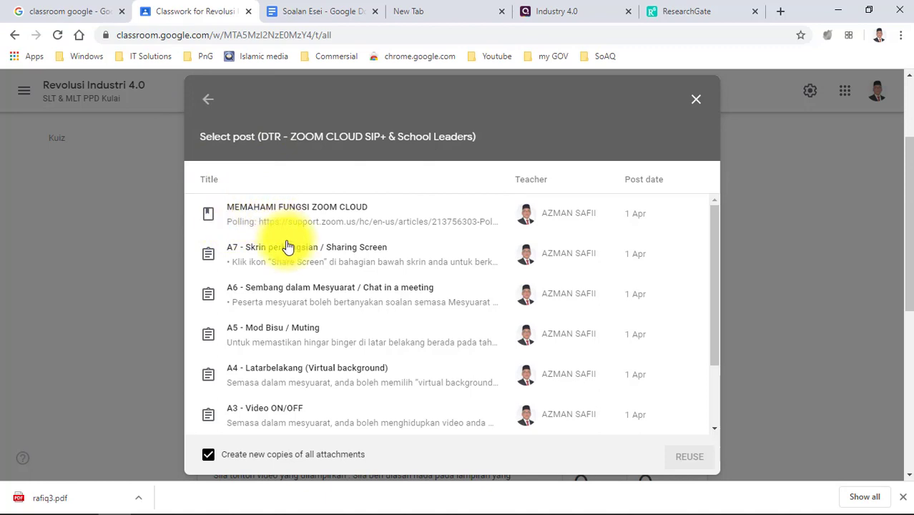
scroll(279, 322, "down", 2)
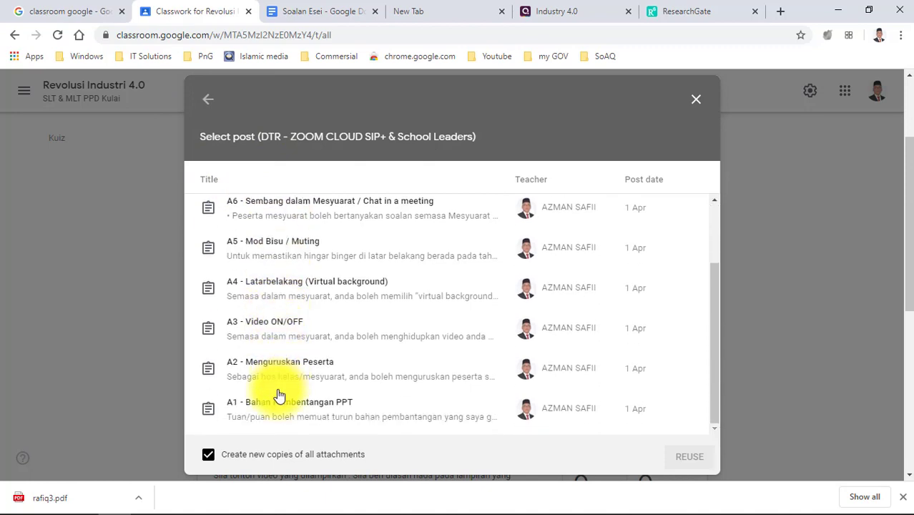
left_click(267, 406)
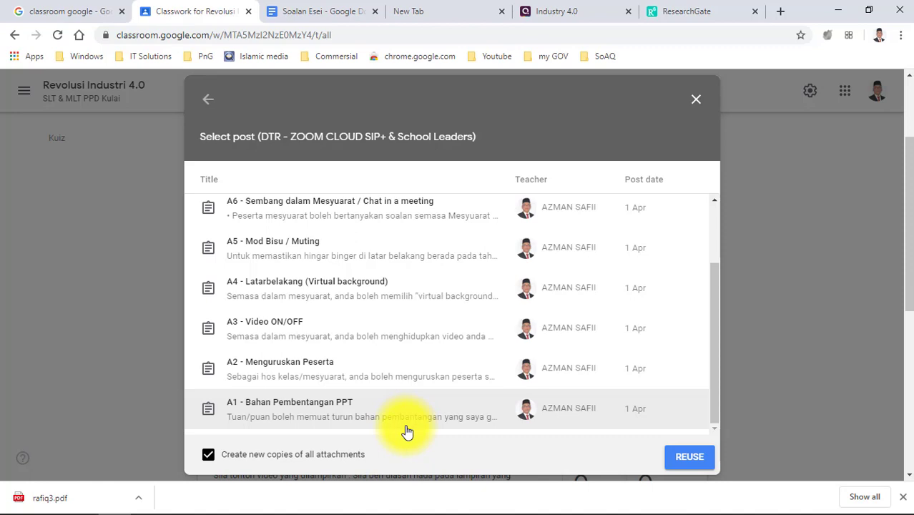
left_click(692, 106)
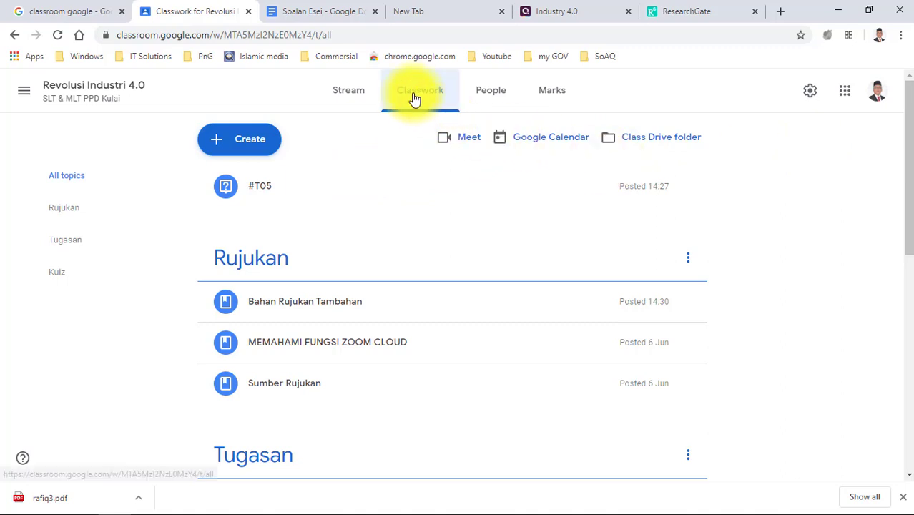
Open the list of teachers and students for the Revolusi Industri 4.0 class.
left_click(488, 104)
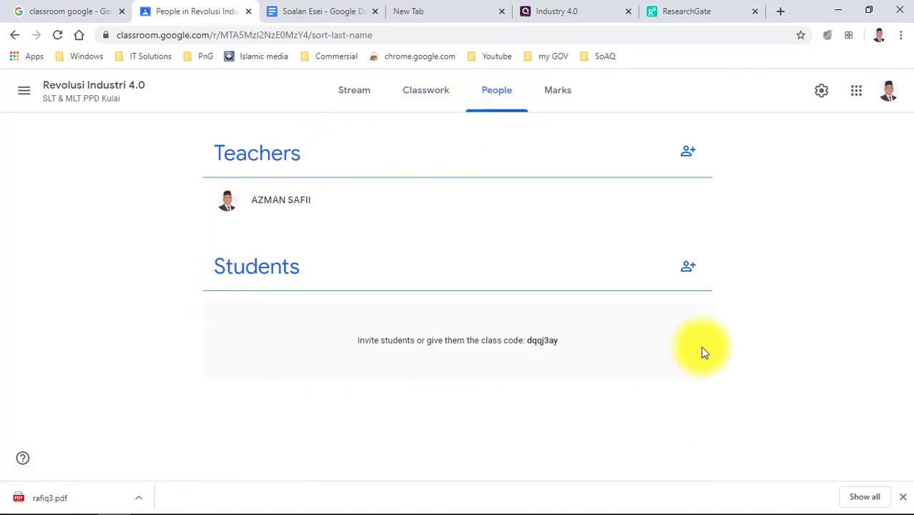